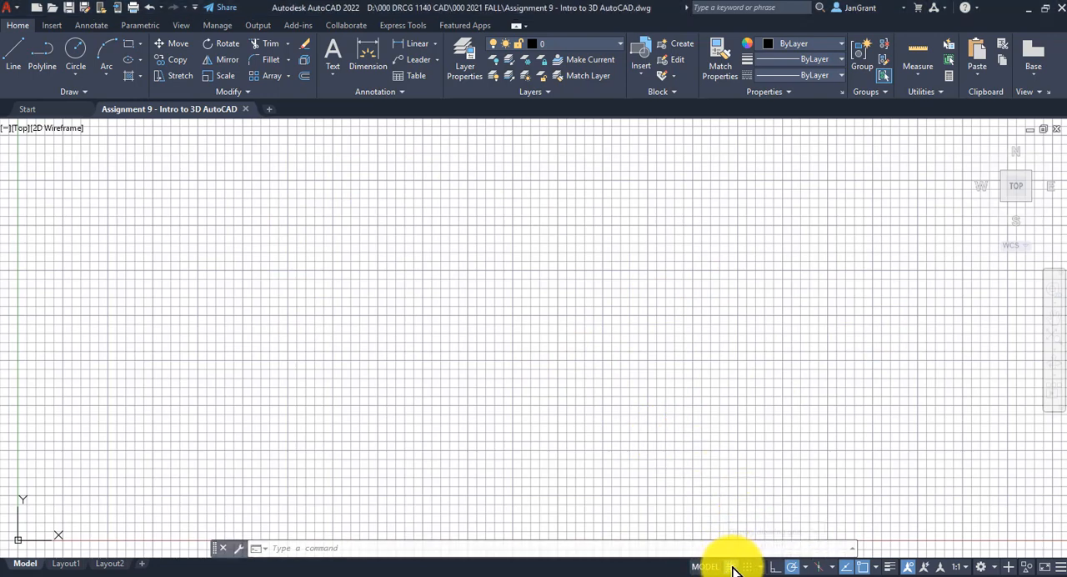
Turn off the drawing grid and set the viewport to the SE Isometric view
click(731, 567)
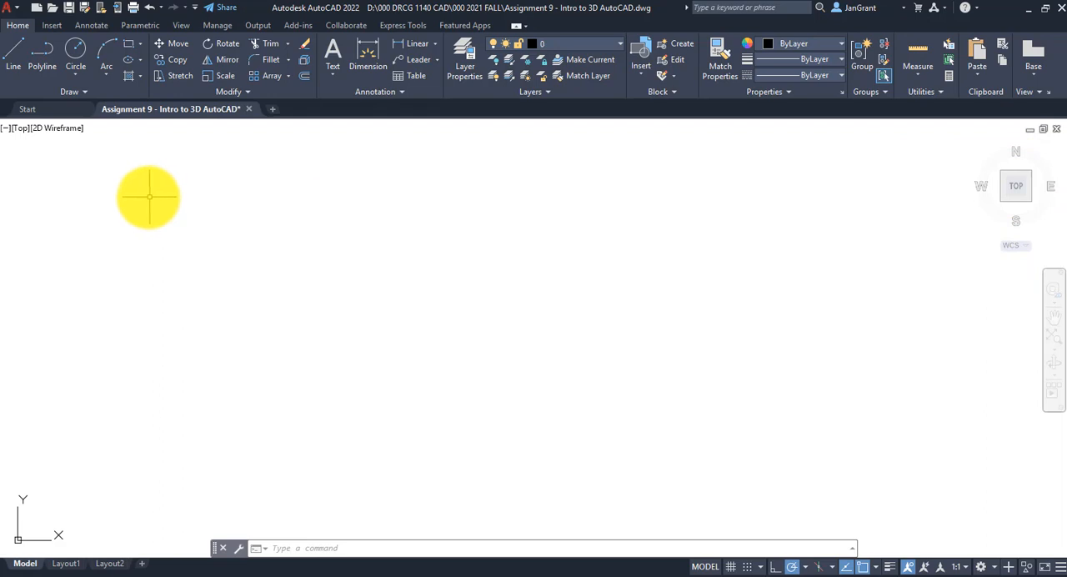
click(18, 130)
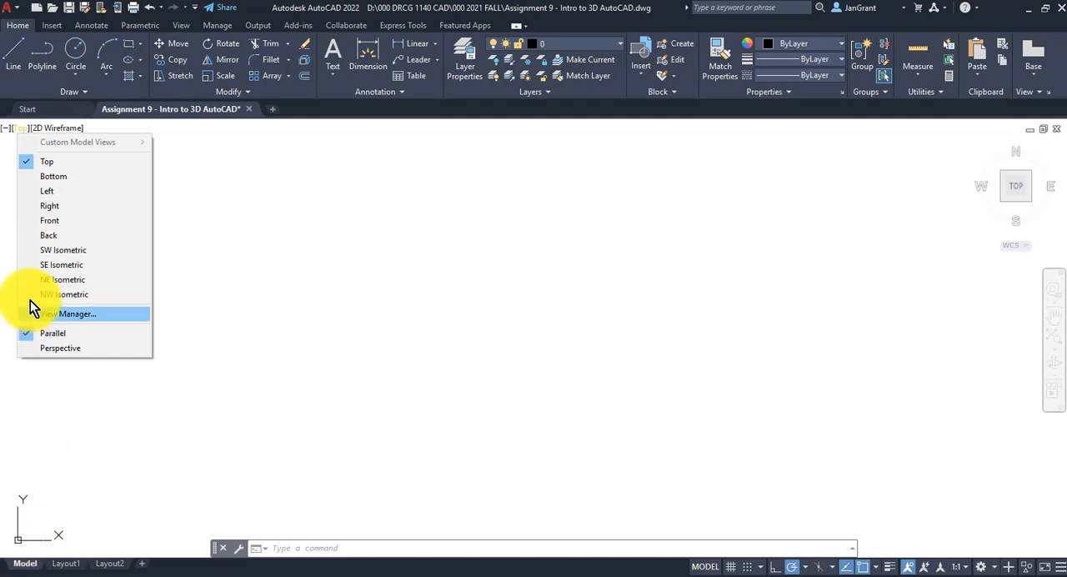
click(74, 264)
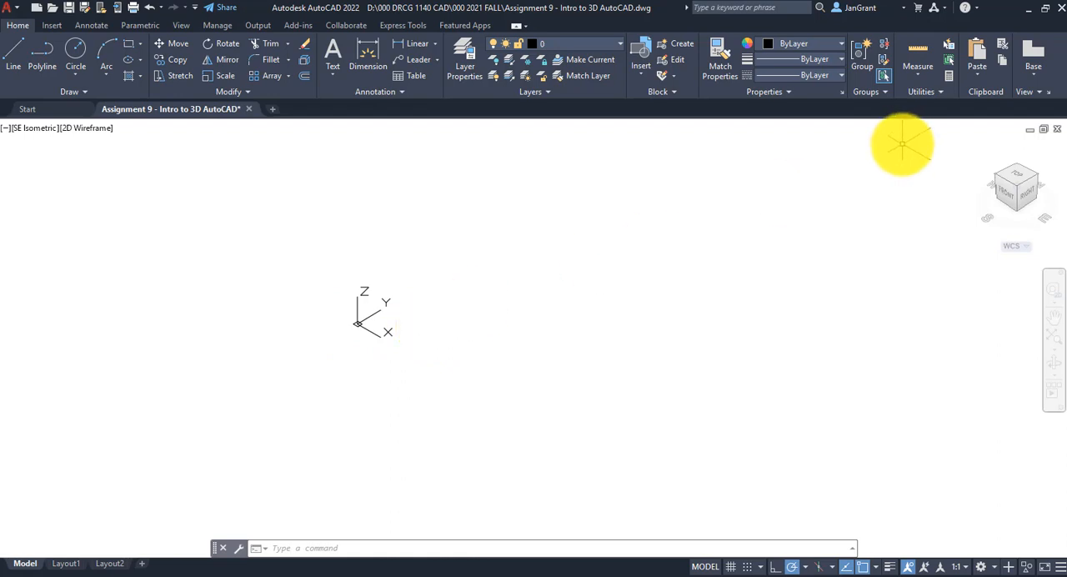
Switch the viewport to the Top view and return it to SE Isometric using the ViewCube
click(36, 129)
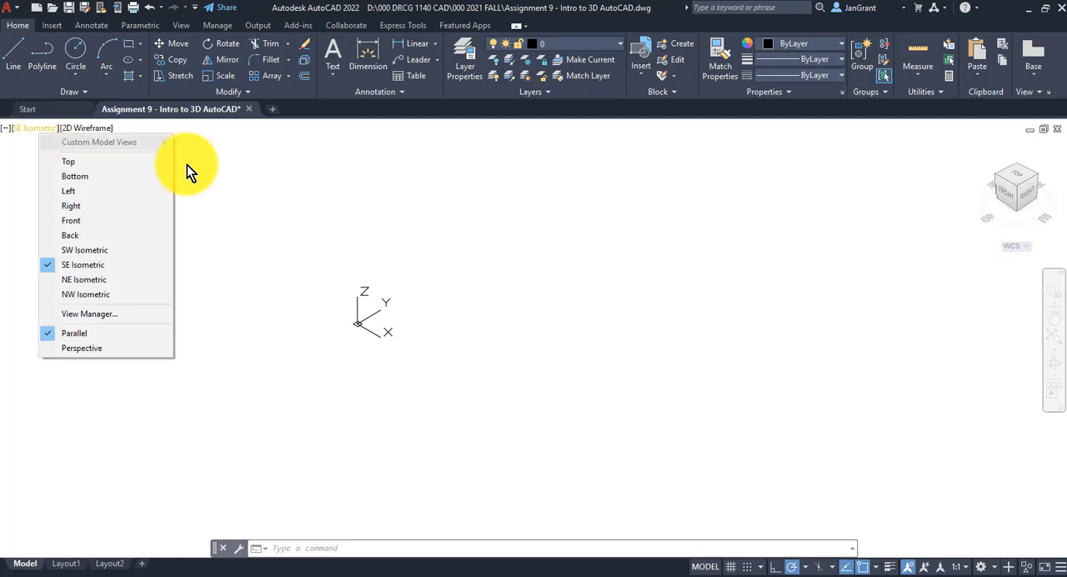
click(848, 179)
click(947, 142)
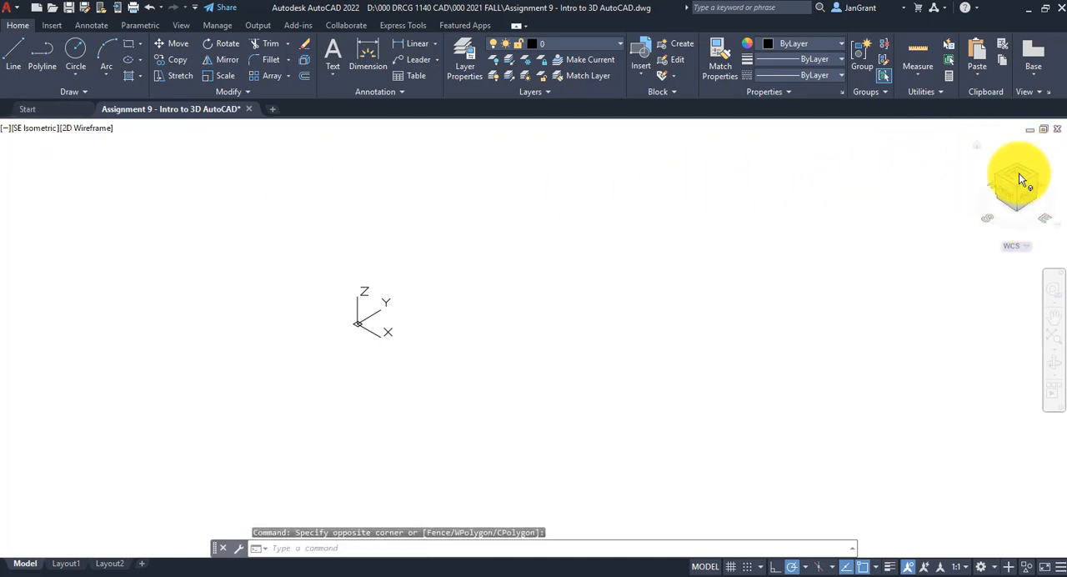
click(1018, 172)
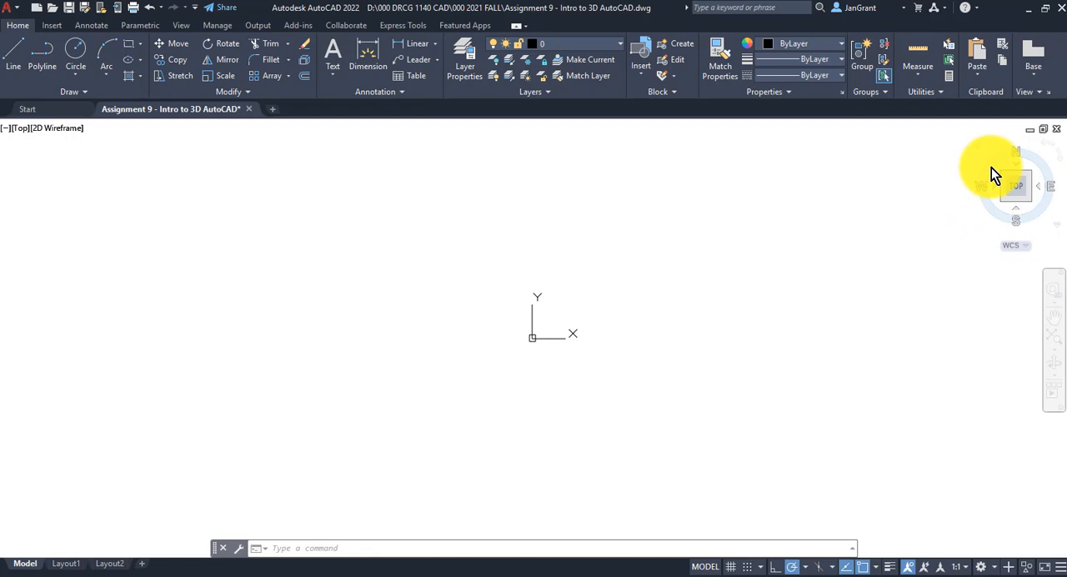
click(1028, 197)
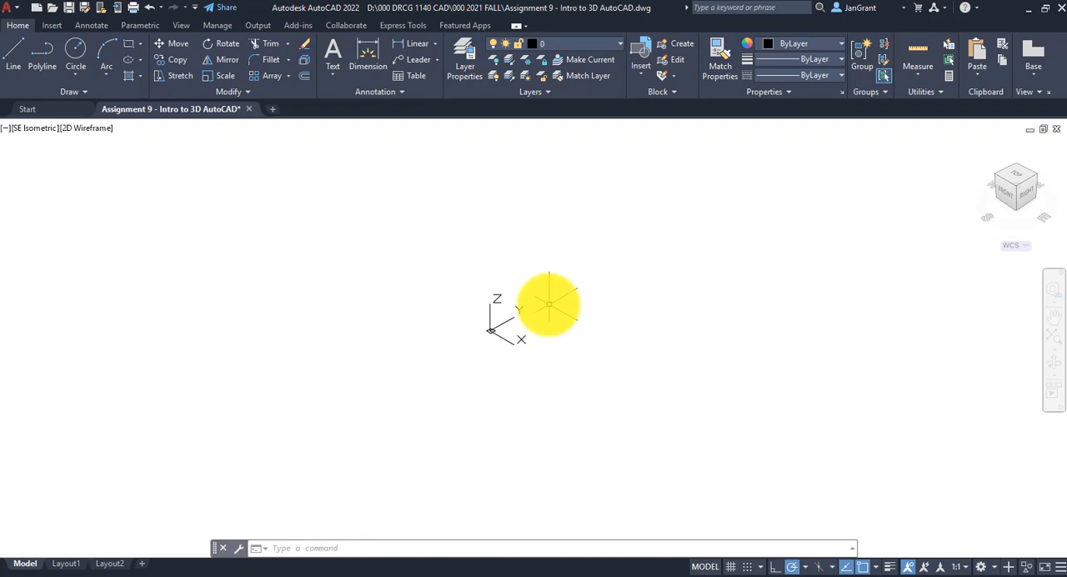
Set the visual style to Conceptual and switch to the 3D Modeling workspace
middle_drag(545, 303, 516, 290)
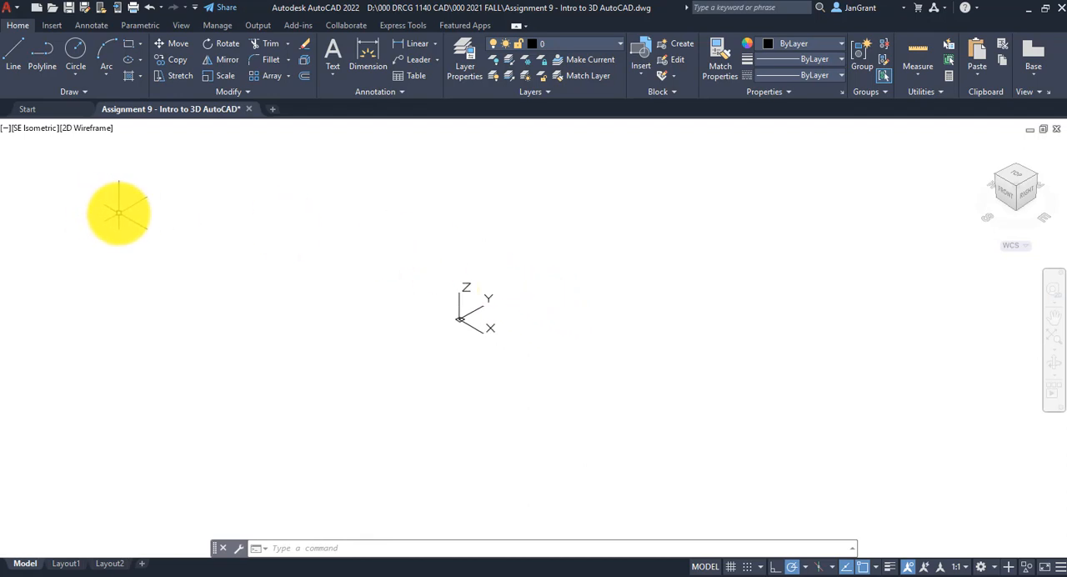
click(89, 132)
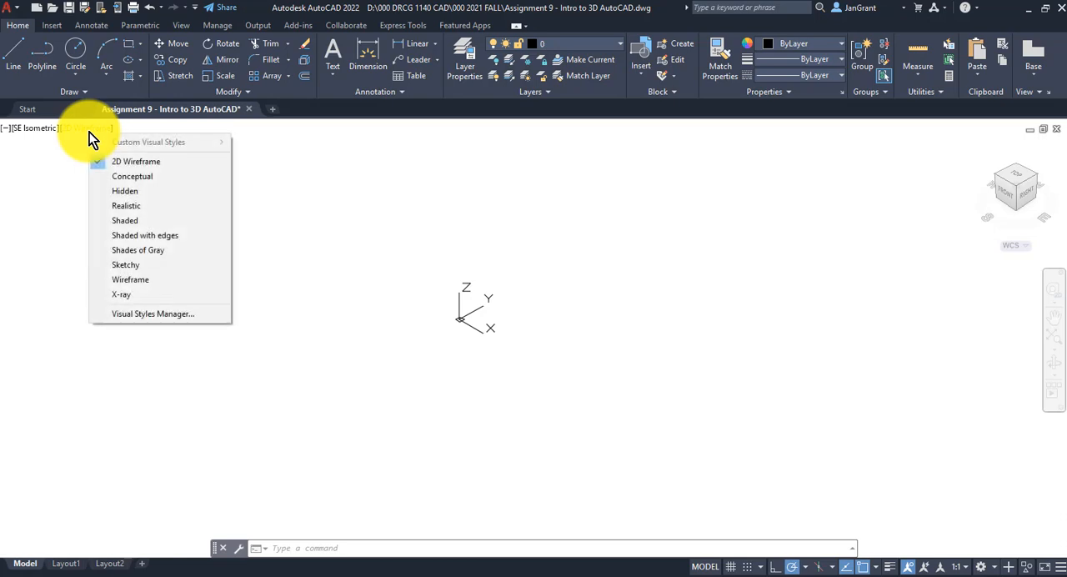
click(160, 177)
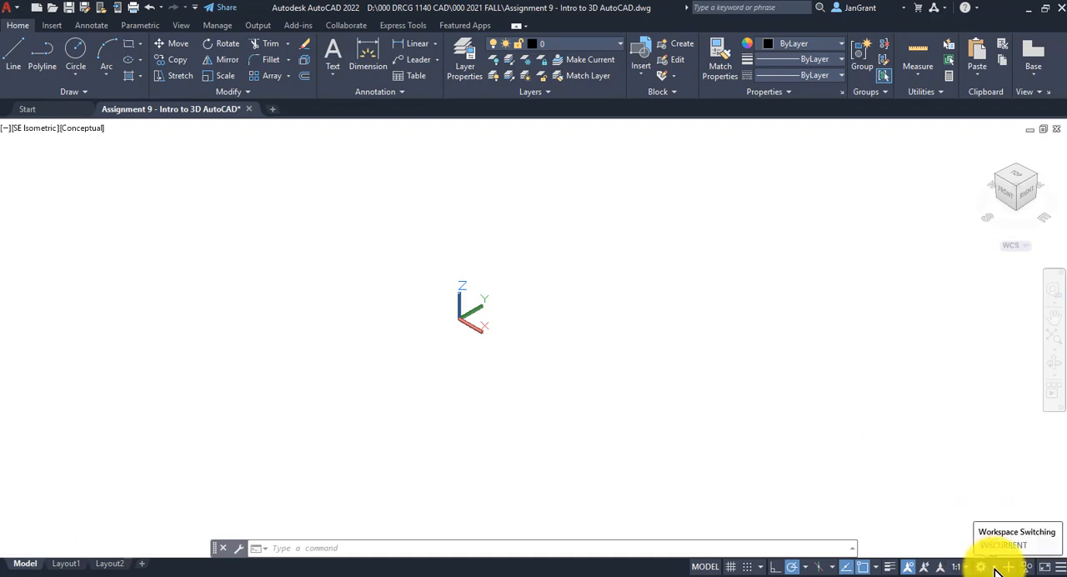
click(995, 568)
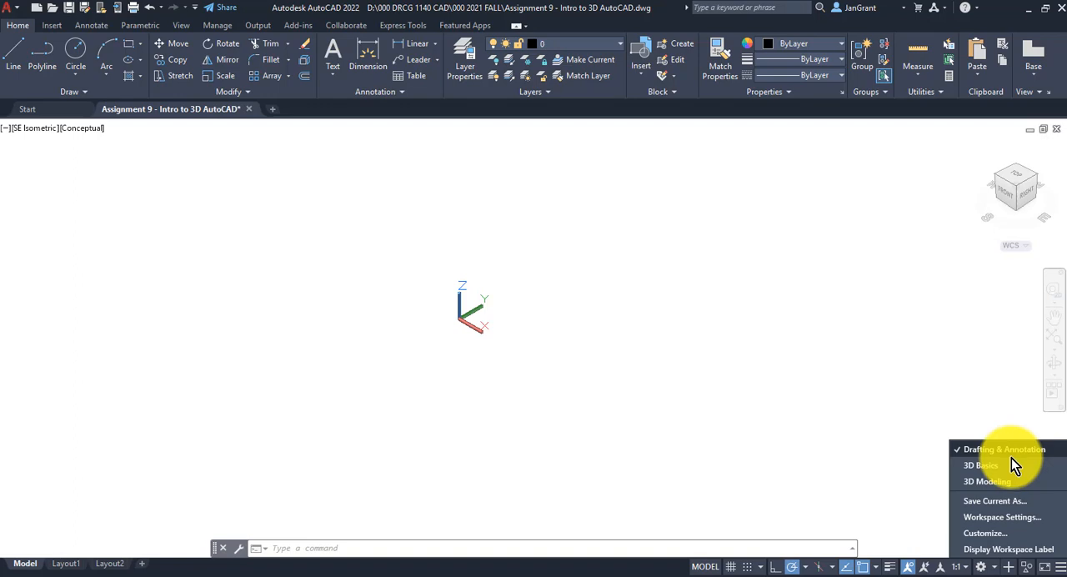
click(987, 483)
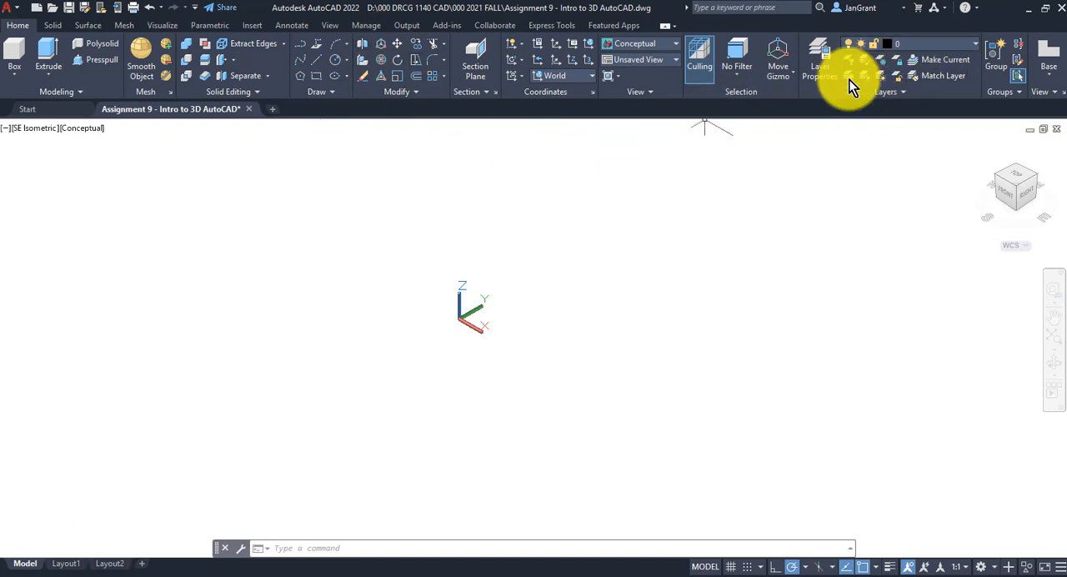
Draw a solid box about 0.39 high in the empty area beside the UCS icon
click(14, 75)
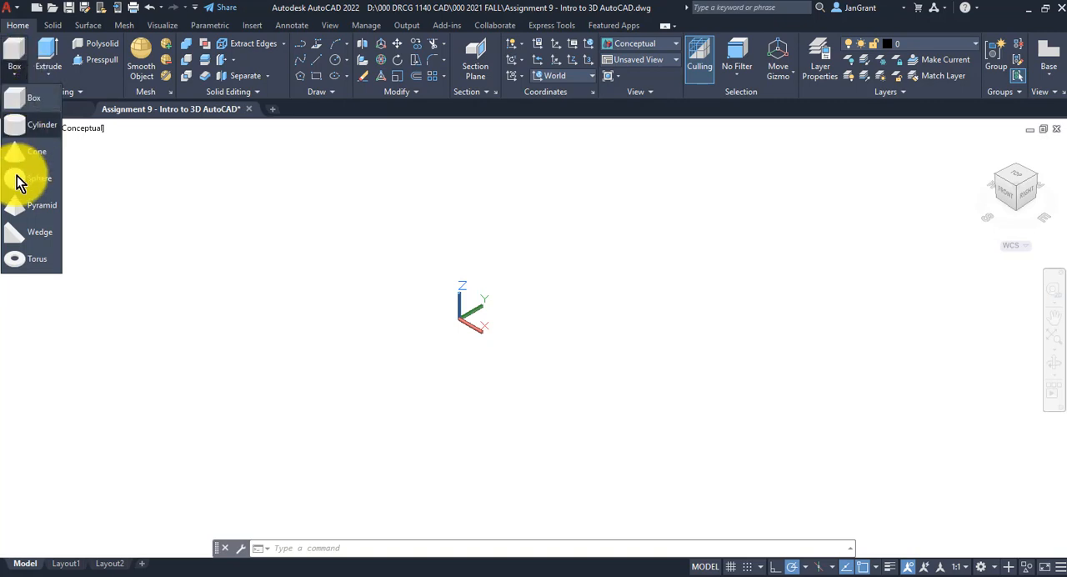
click(25, 98)
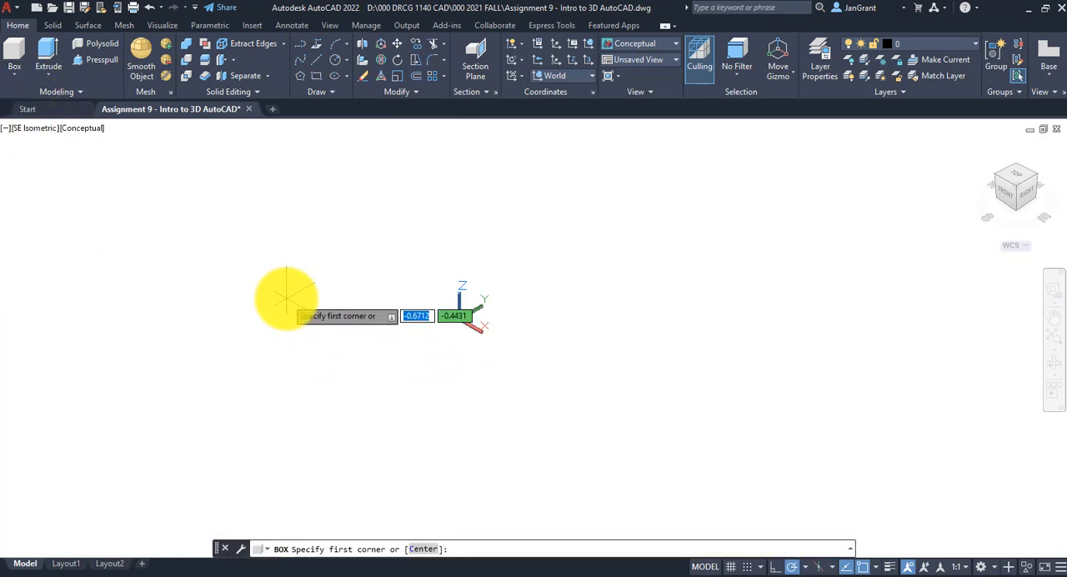
click(284, 298)
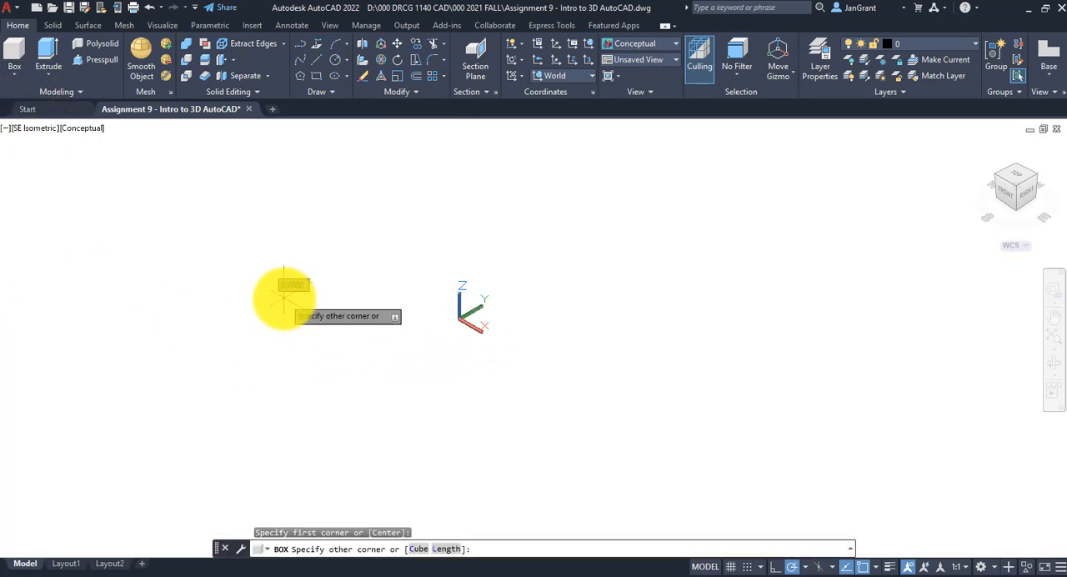
click(387, 307)
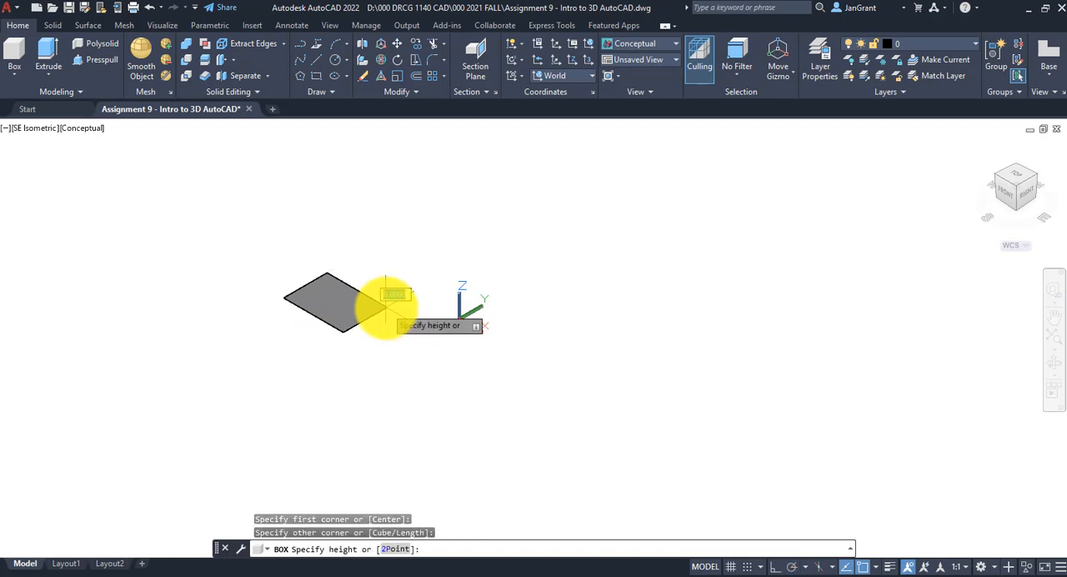
click(393, 238)
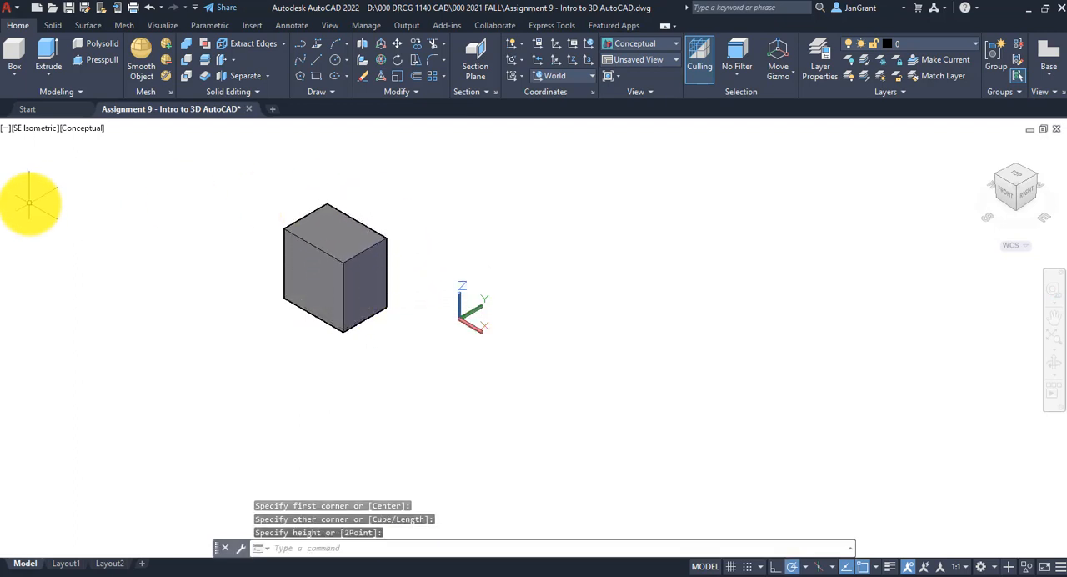
Draw a solid cylinder with a radius of about 0.18 and a height of about 0.31, behind the UCS icon, apart from the box
click(17, 75)
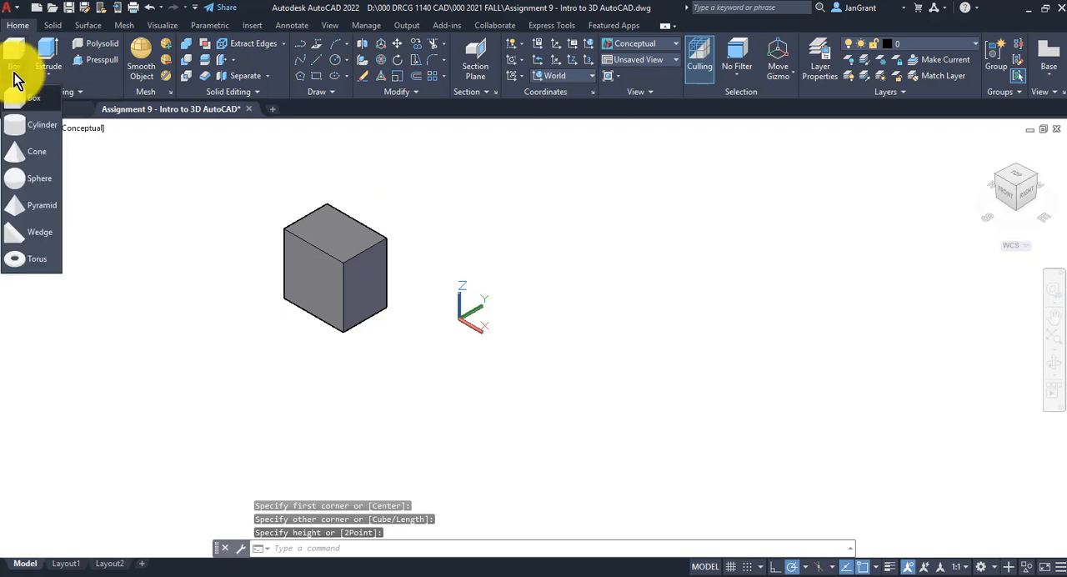
click(26, 125)
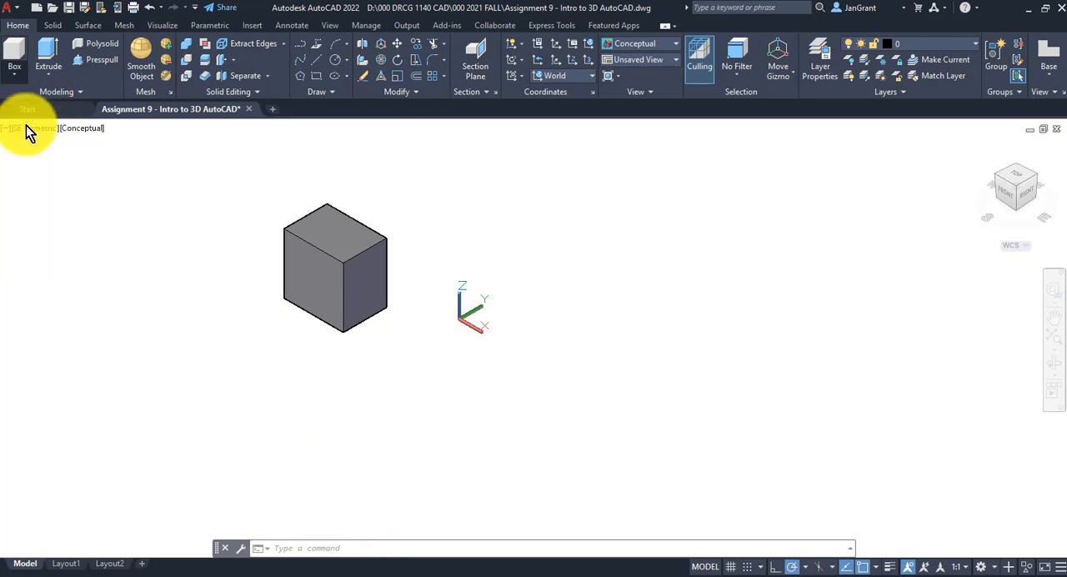
click(561, 215)
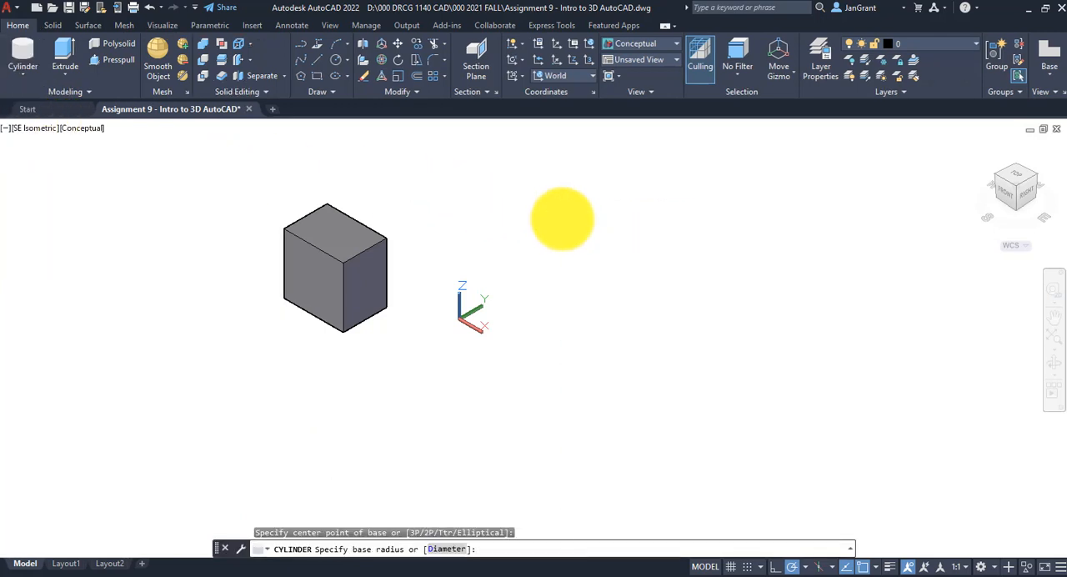
click(581, 235)
click(595, 162)
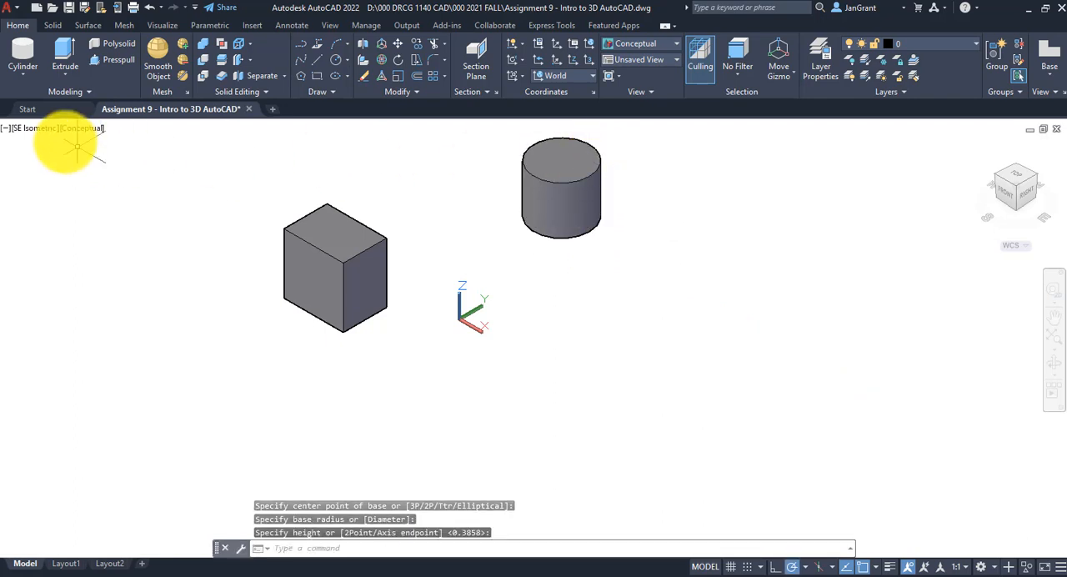
Draw a solid cone with a base radius of about 0.19 and a height of about 0.31, on the box's side away from the cylinder
click(23, 74)
click(21, 161)
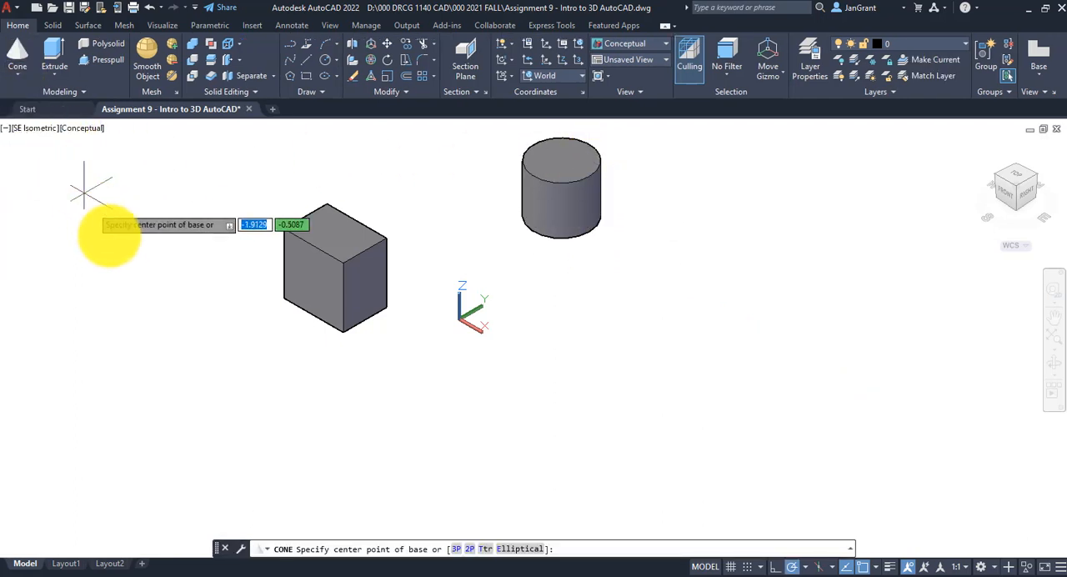
click(148, 269)
click(184, 275)
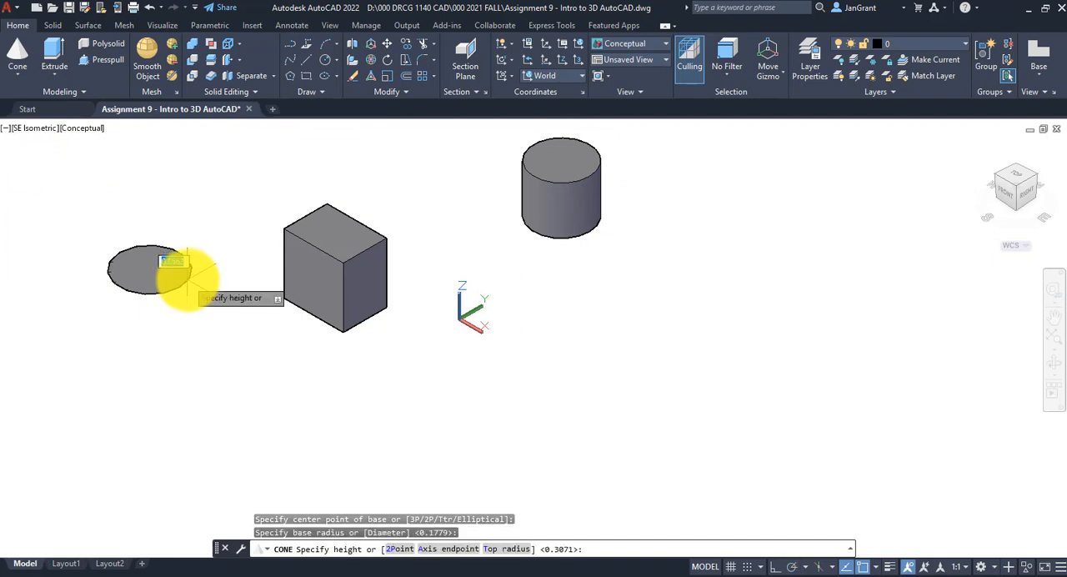
click(190, 214)
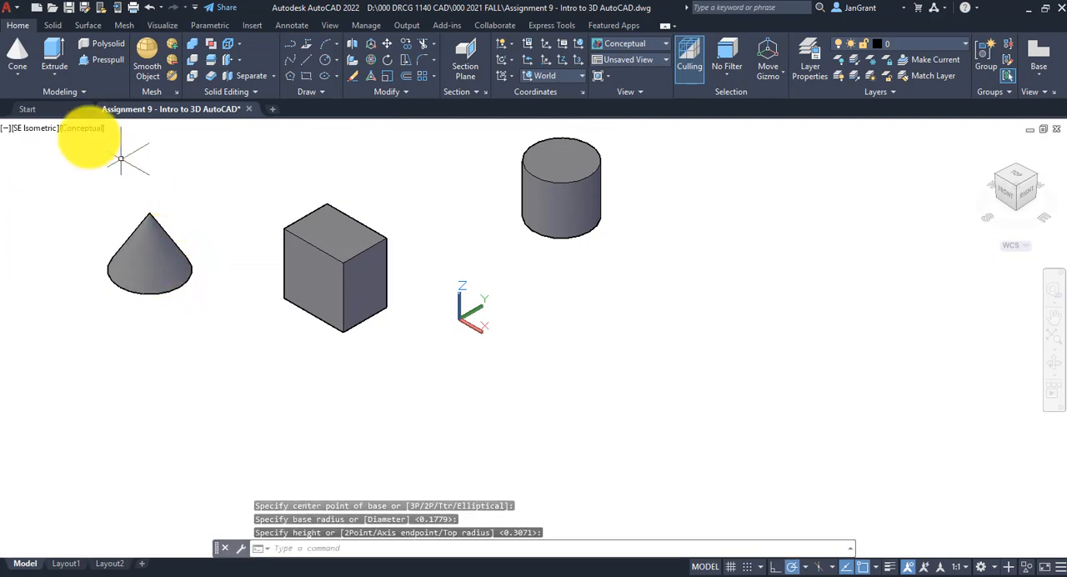
Draw a solid sphere with a radius of about 0.16 between the cone and the box, slightly behind them
click(19, 74)
click(32, 189)
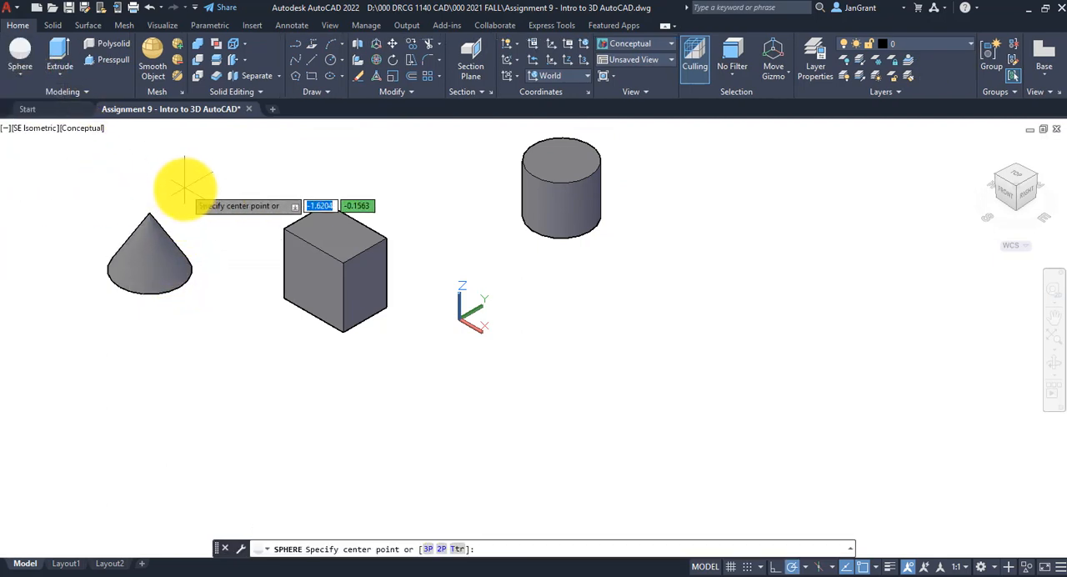
click(212, 190)
click(227, 209)
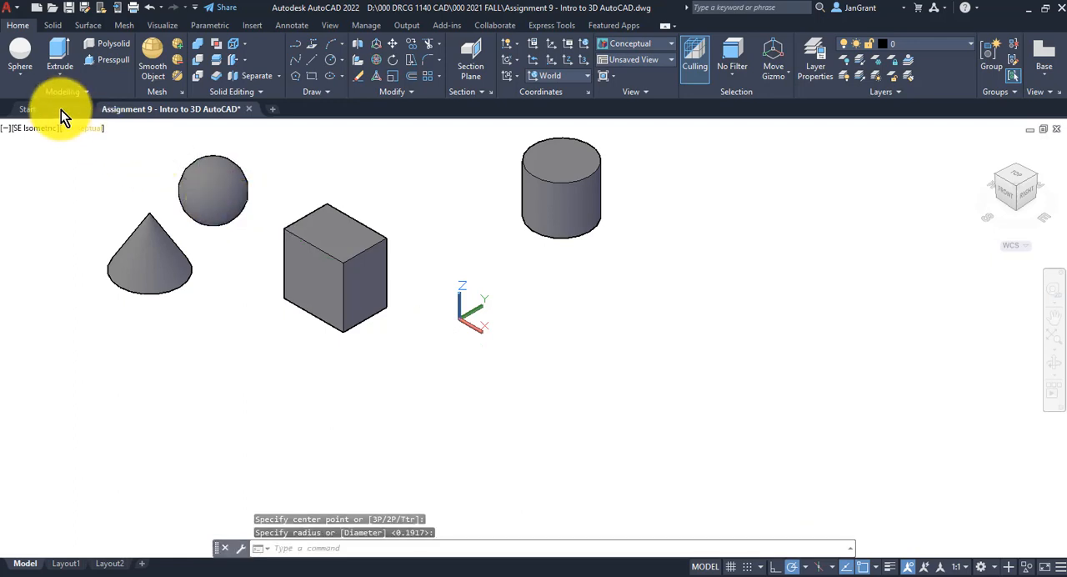
Draw a four-sided solid pyramid about 0.64 high in front of the cone
click(26, 78)
click(25, 205)
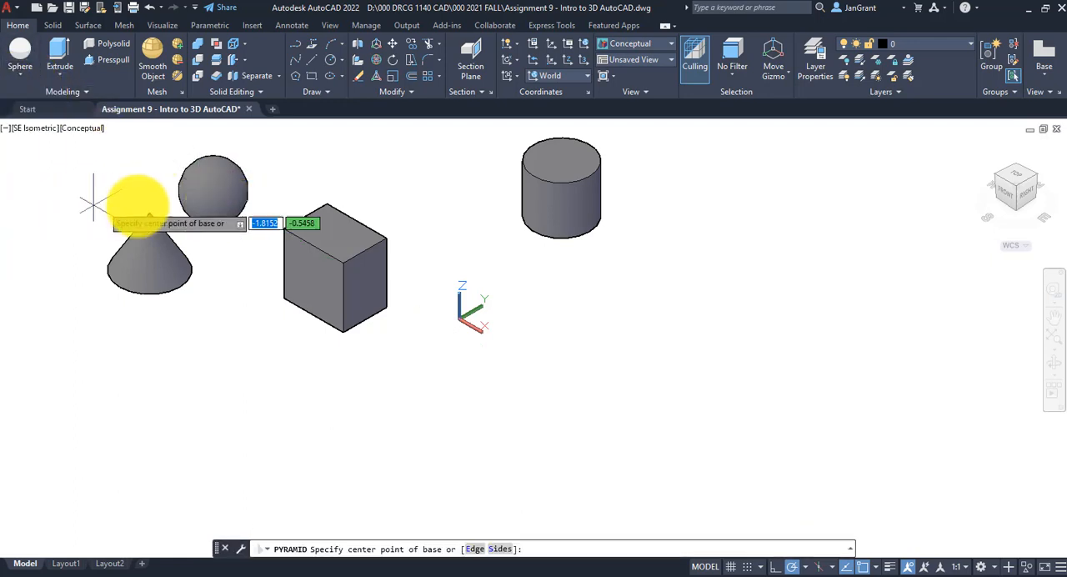
click(177, 408)
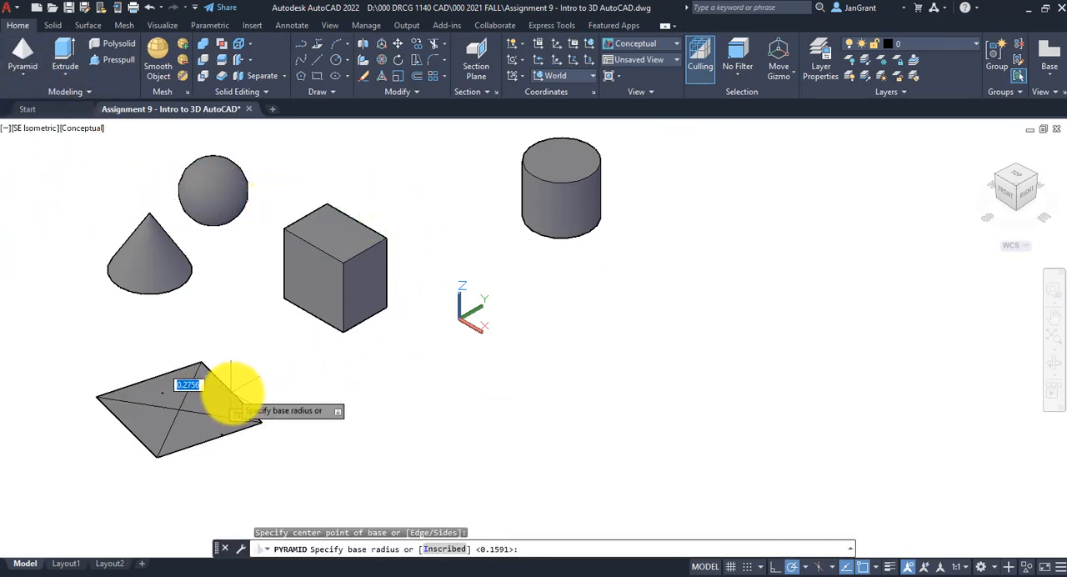
click(218, 375)
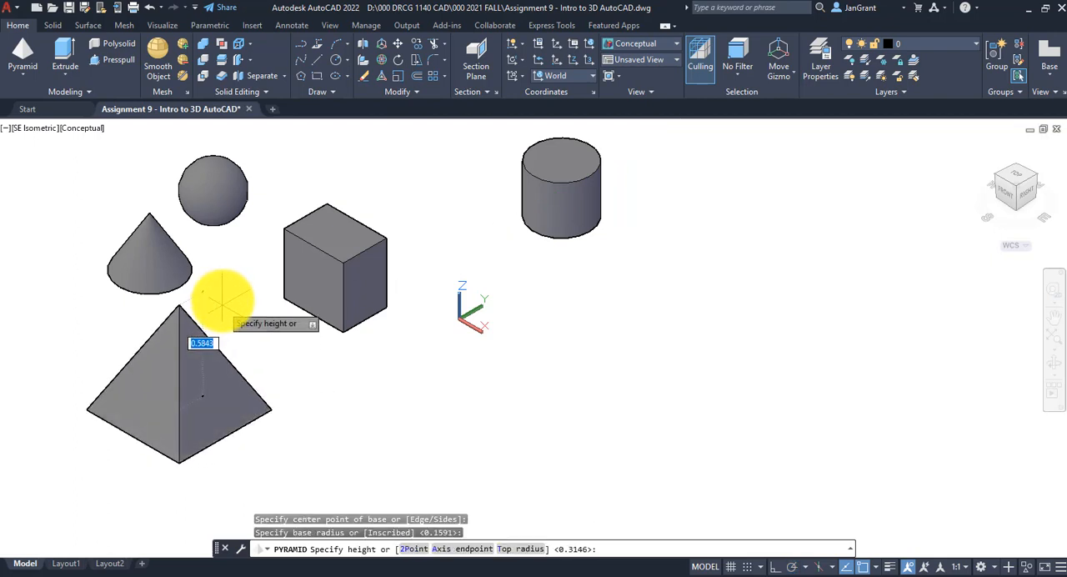
click(205, 276)
Draw a solid wedge about 0.47 long and 0.28 high between the box and the cylinder
click(23, 75)
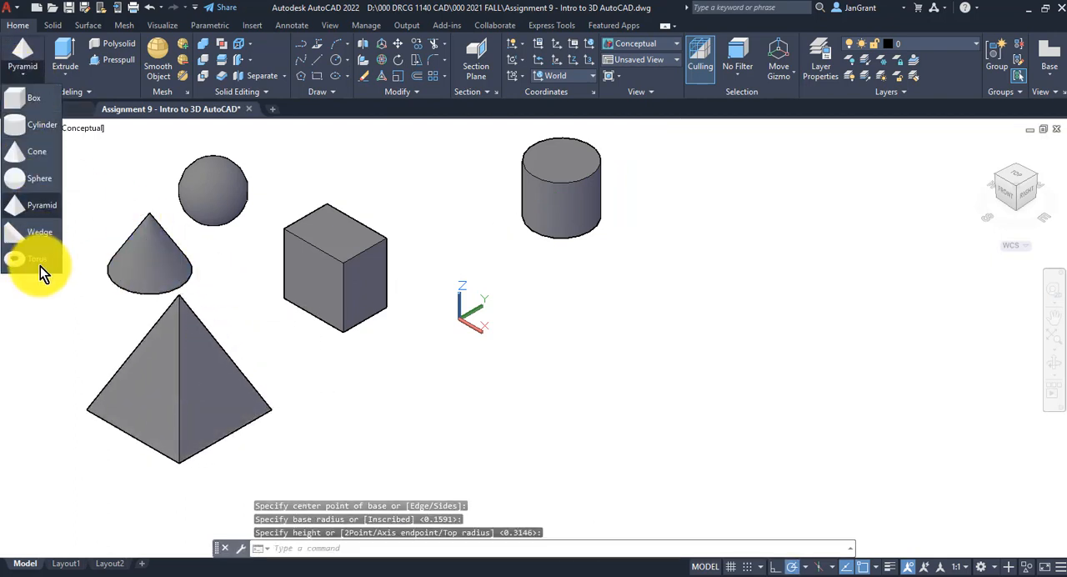
click(31, 233)
click(384, 195)
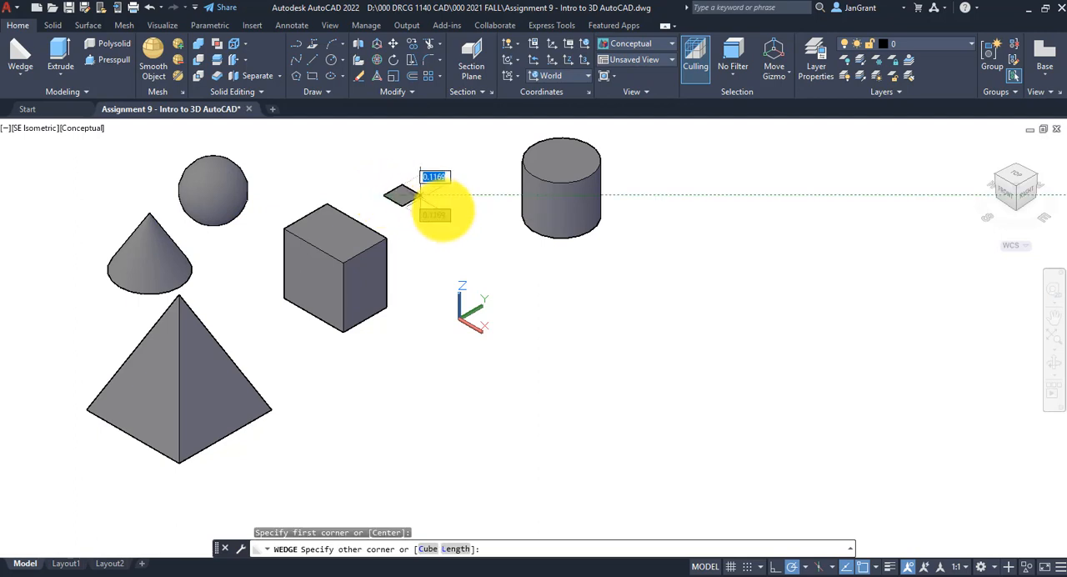
click(481, 221)
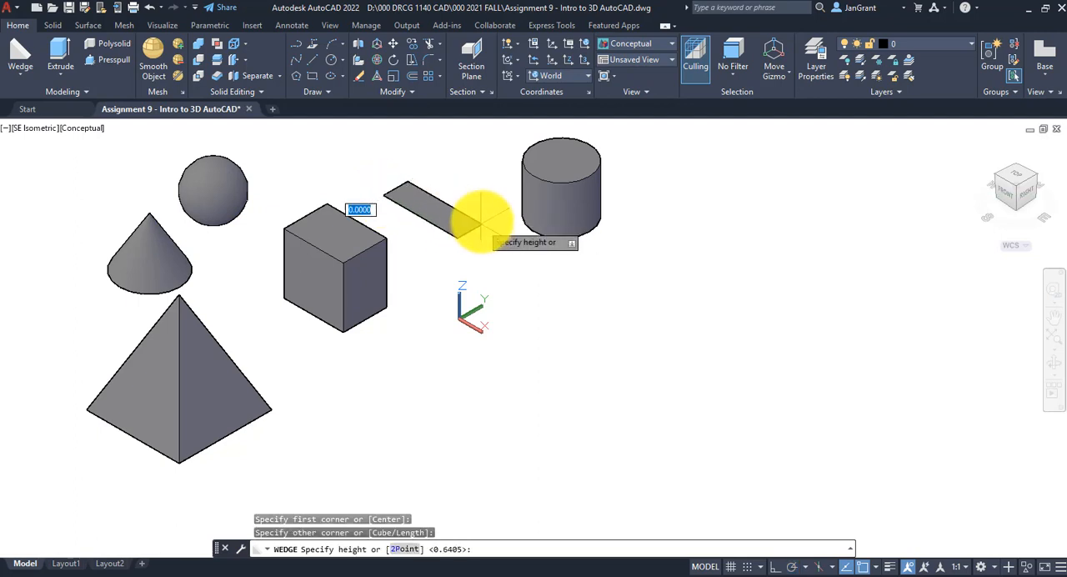
click(479, 170)
Draw a solid torus with a radius of about 0.51 and a tube radius of about 0.06, on the cylinder's side away from the box
click(18, 79)
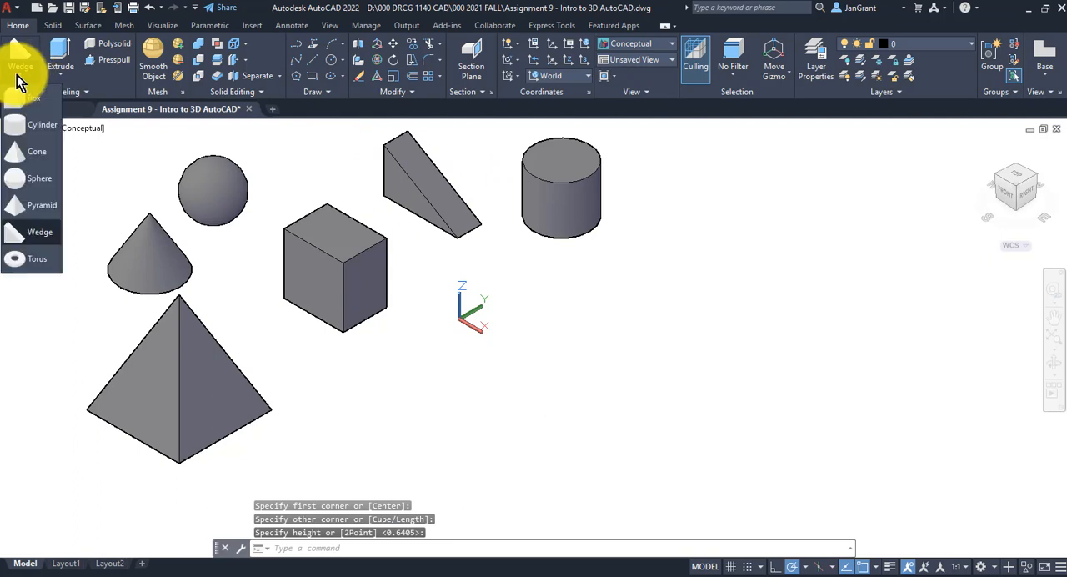
click(31, 261)
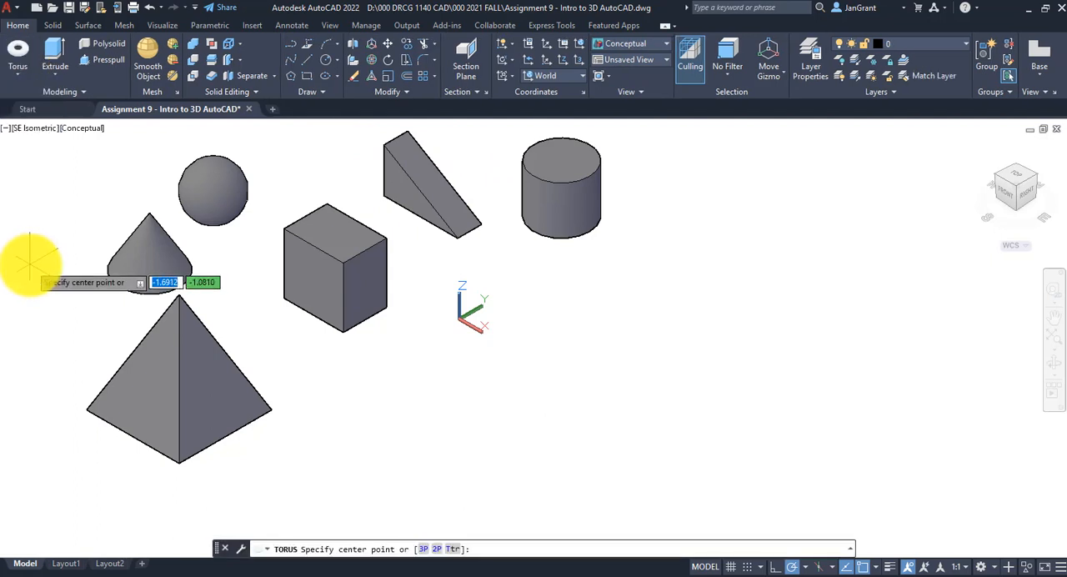
click(790, 261)
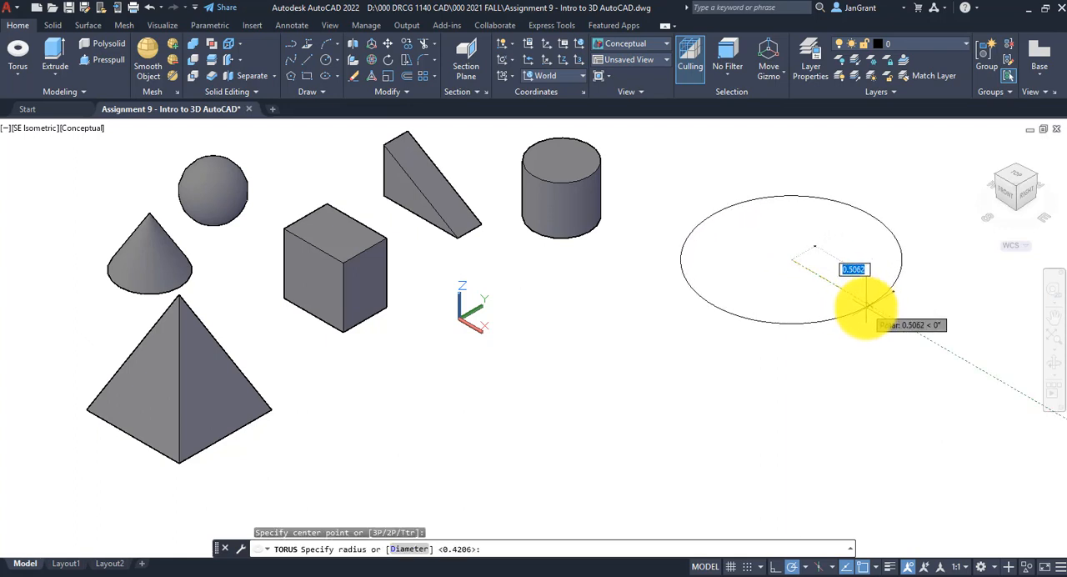
click(867, 307)
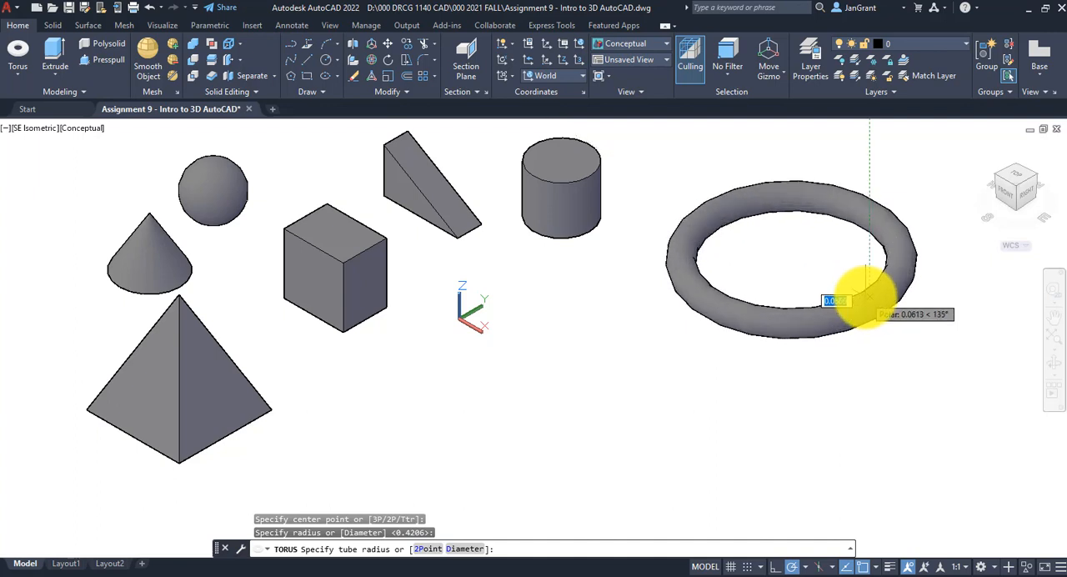
click(862, 295)
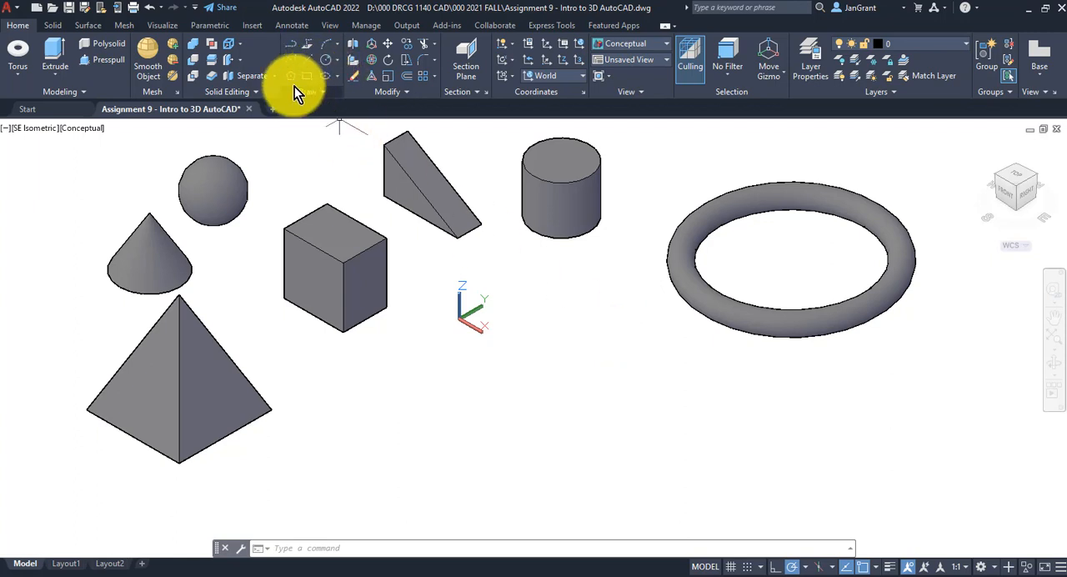
Draw a center-radius circle with a radius of about 0.17 in the open space in front of the cylinder
click(336, 60)
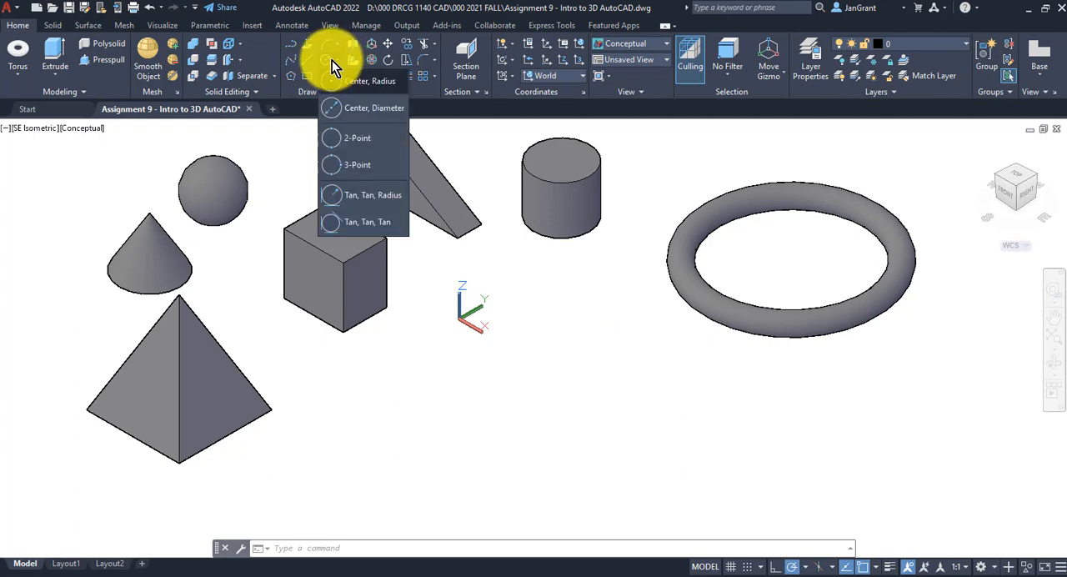
click(361, 80)
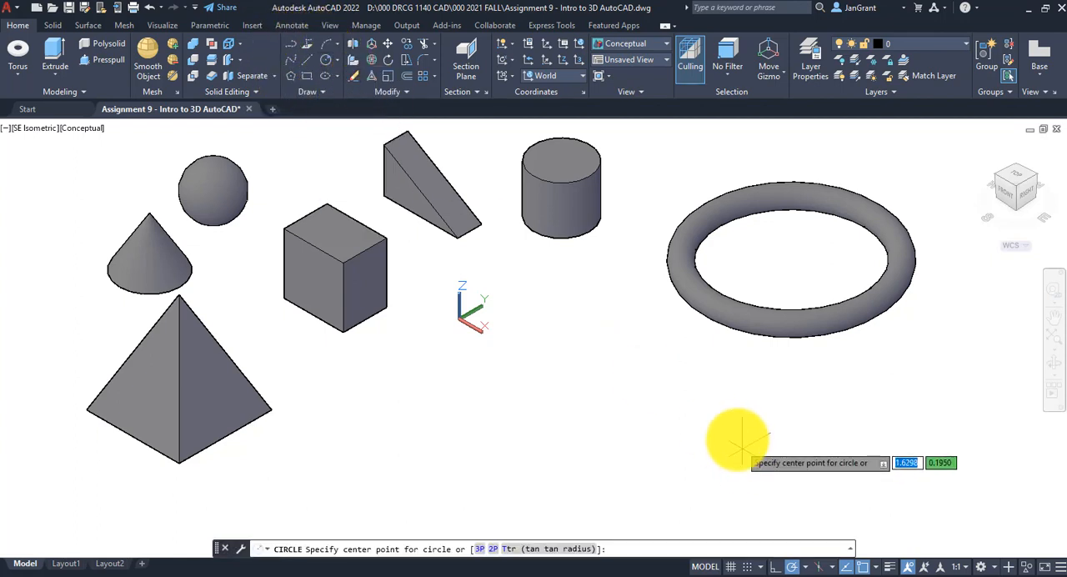
click(575, 376)
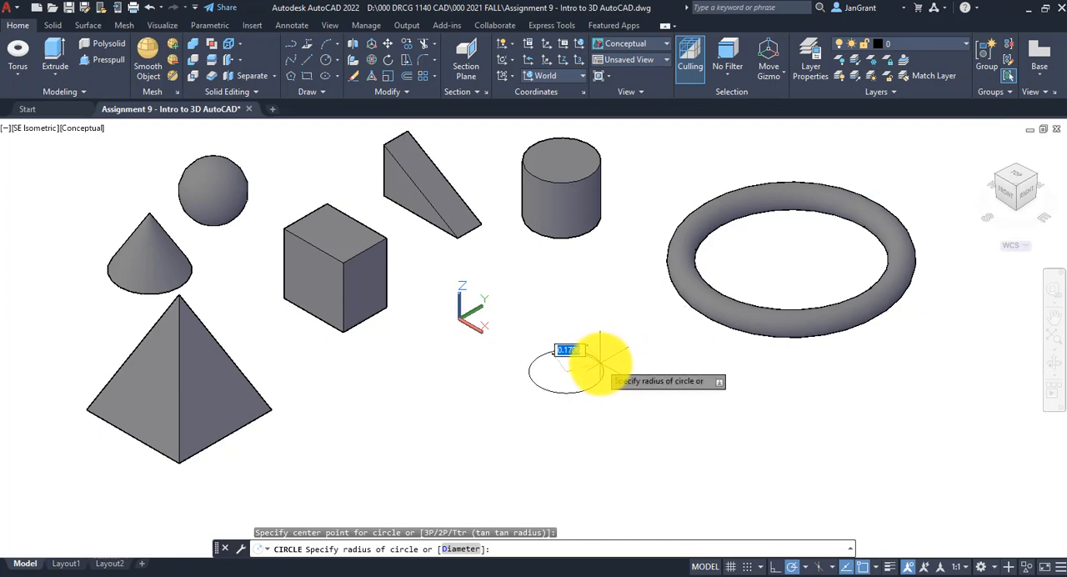
click(600, 364)
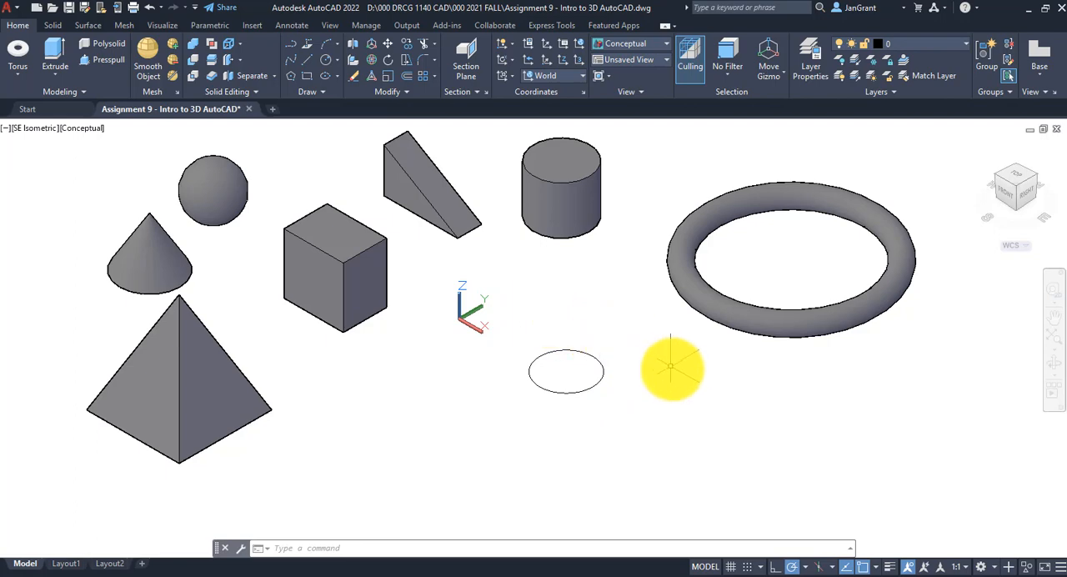
Orbit the model slightly, trying the Full Navigation Wheel's Orbit and the ViewCube, and recentre the solids in the view
mouse_move(684, 376)
shift+middle_down()
mouse_move(636, 359)
mouse_move(606, 321)
mouse_move(600, 276)
mouse_move(700, 329)
mouse_move(710, 362)
mouse_move(695, 374)
mouse_move(663, 297)
mouse_move(681, 347)
mouse_move(695, 354)
mouse_move(691, 372)
mouse_move(684, 364)
shift+middle_up()
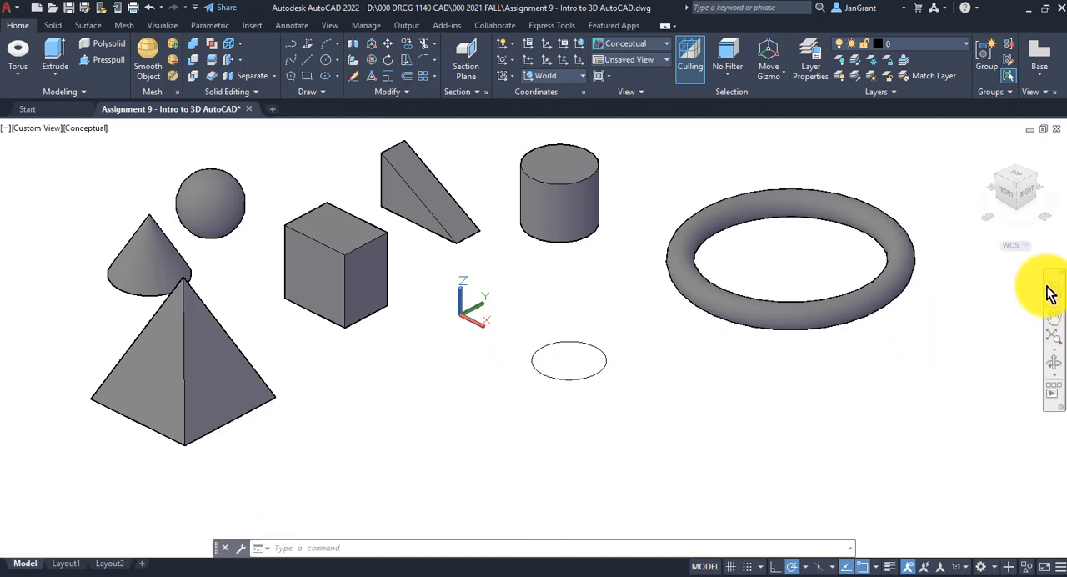
click(1056, 310)
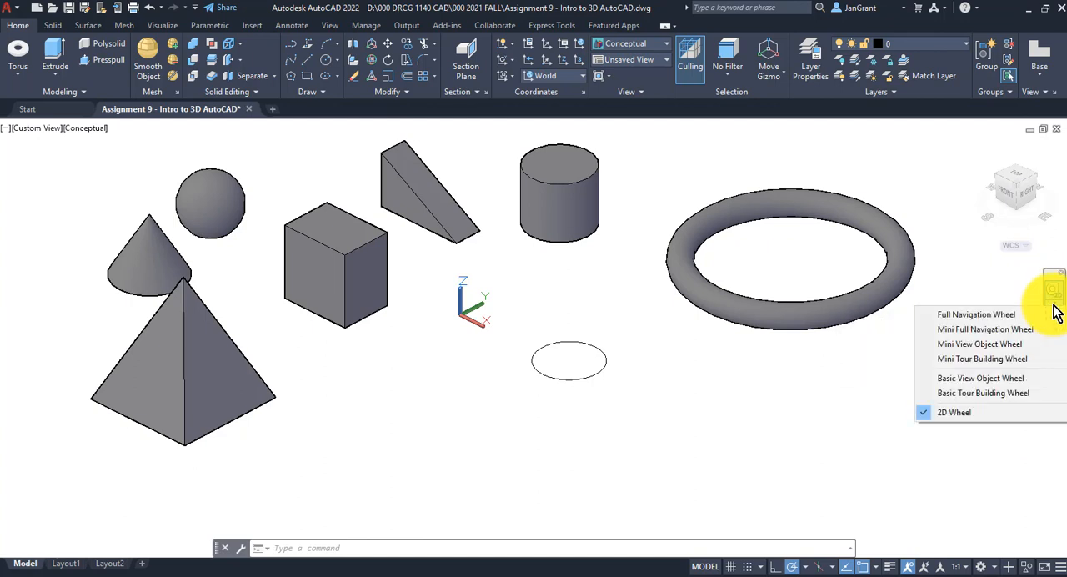
click(995, 314)
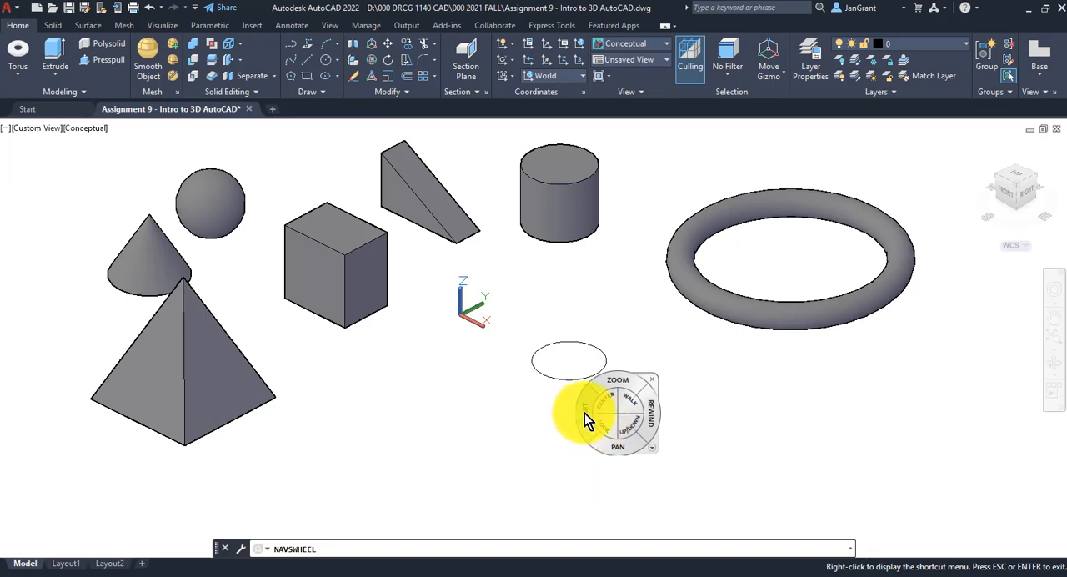
mouse_move(585, 413)
mouse_down()
mouse_move(555, 422)
mouse_move(542, 405)
mouse_move(588, 375)
mouse_move(607, 435)
mouse_move(572, 419)
mouse_move(575, 429)
mouse_move(585, 408)
mouse_up()
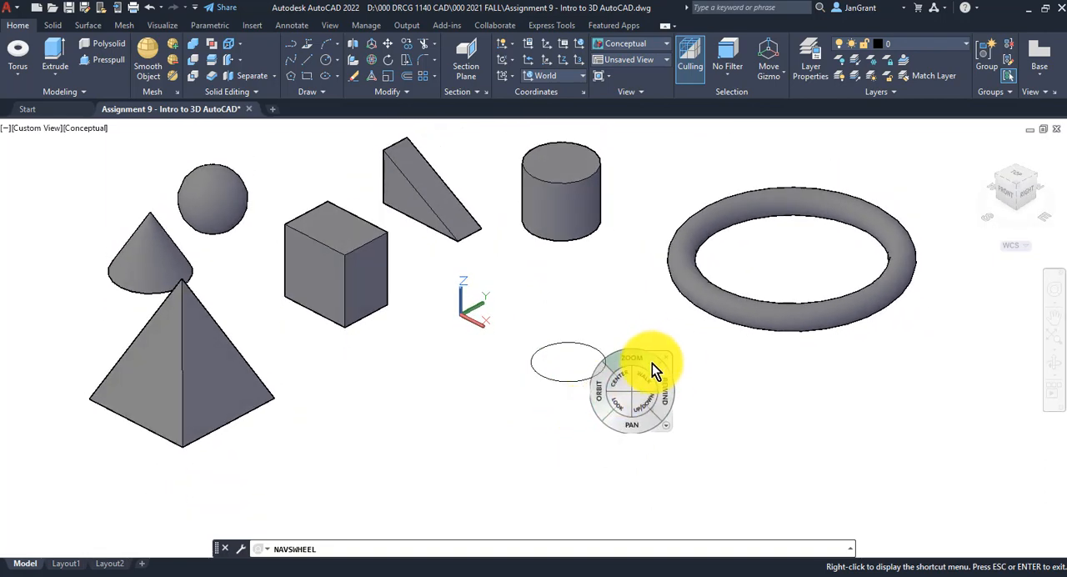
key(Escape)
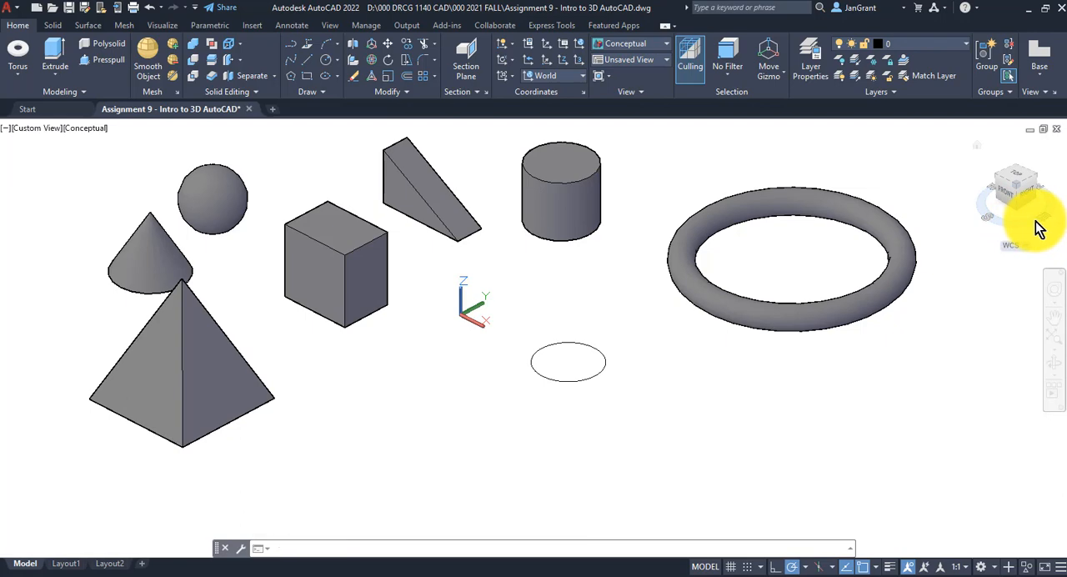
mouse_move(1038, 229)
mouse_down()
mouse_move(977, 211)
mouse_move(853, 208)
mouse_move(905, 205)
mouse_move(1048, 235)
mouse_move(809, 221)
mouse_move(1060, 221)
mouse_move(745, 222)
mouse_move(1036, 225)
mouse_up()
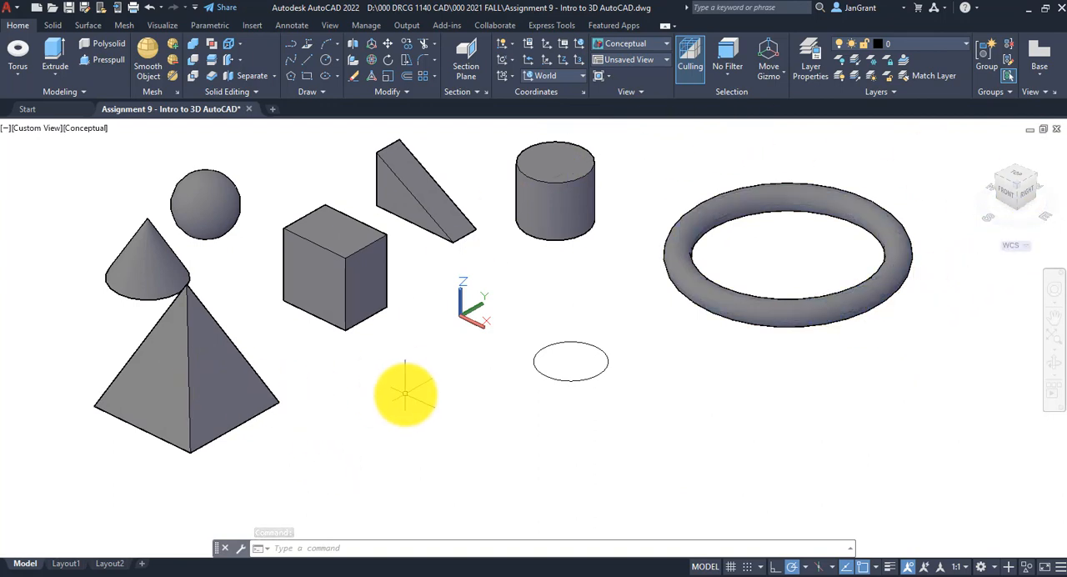
middle_drag(418, 339, 410, 375)
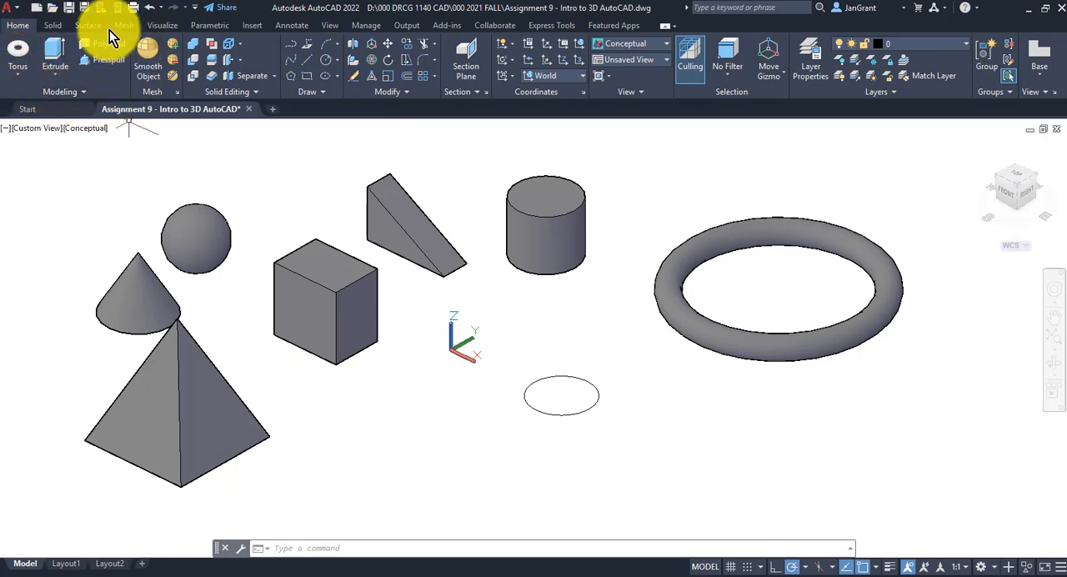
Presspull the circle's area upward into a solid cylinder somewhat taller than the existing one
click(106, 60)
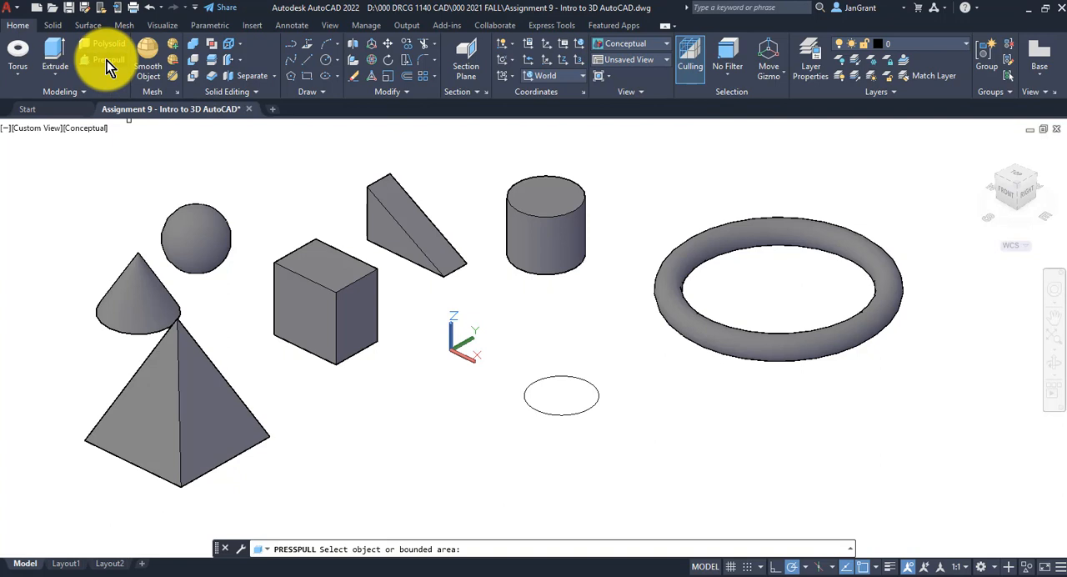
click(561, 399)
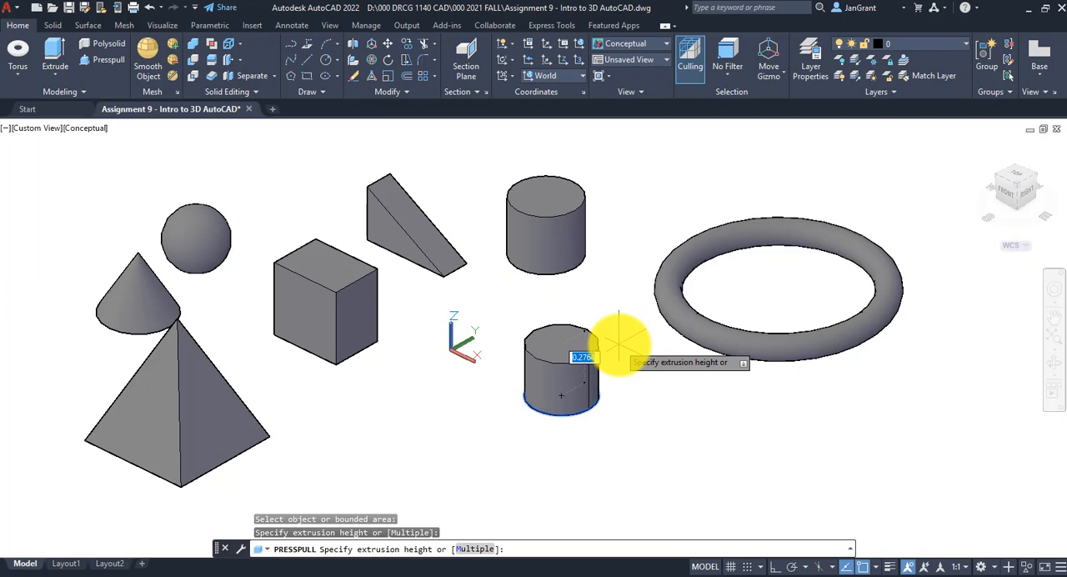
click(602, 316)
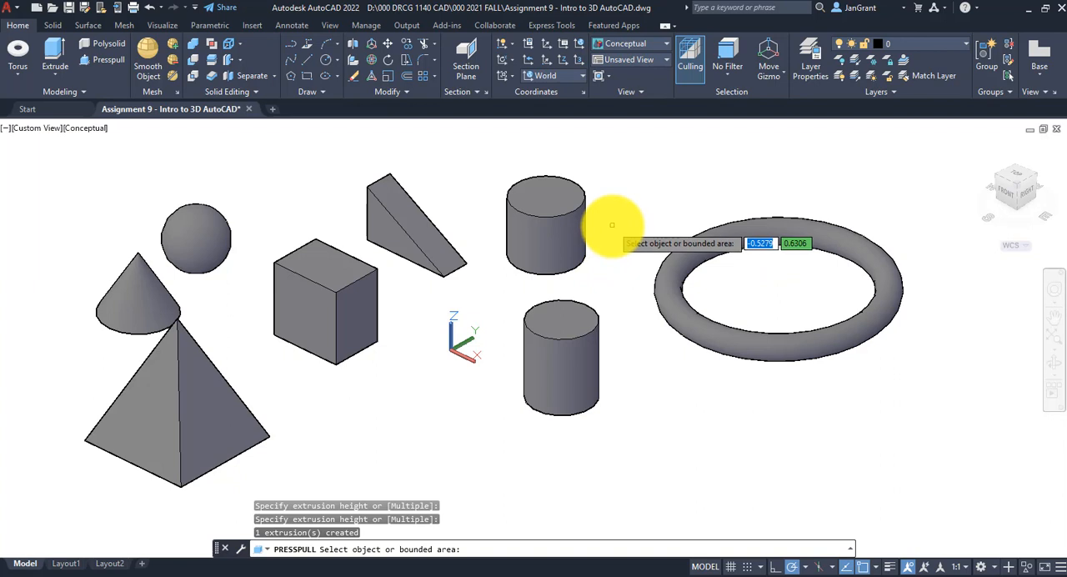
key(Return)
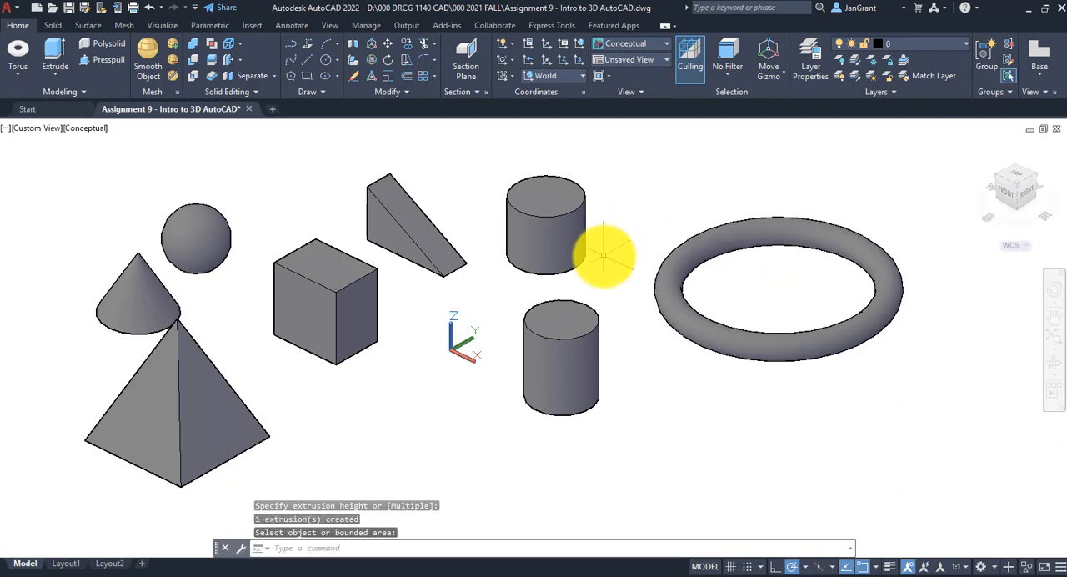
Draw a center-radius circle with a radius of about 0.085 near the middle of the box's top face
scroll(423, 283, up, 2)
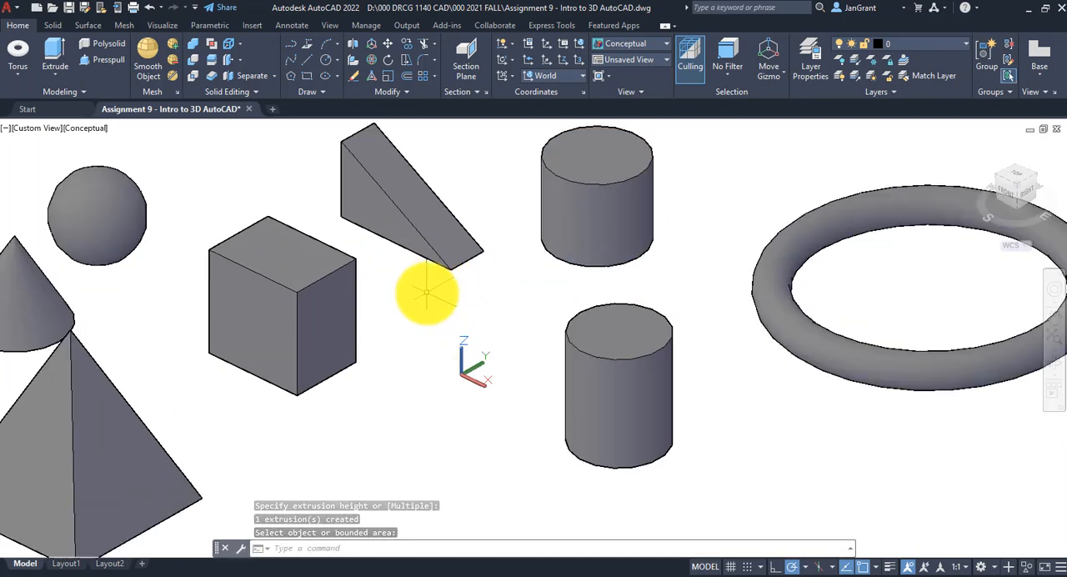
middle_drag(433, 296, 498, 301)
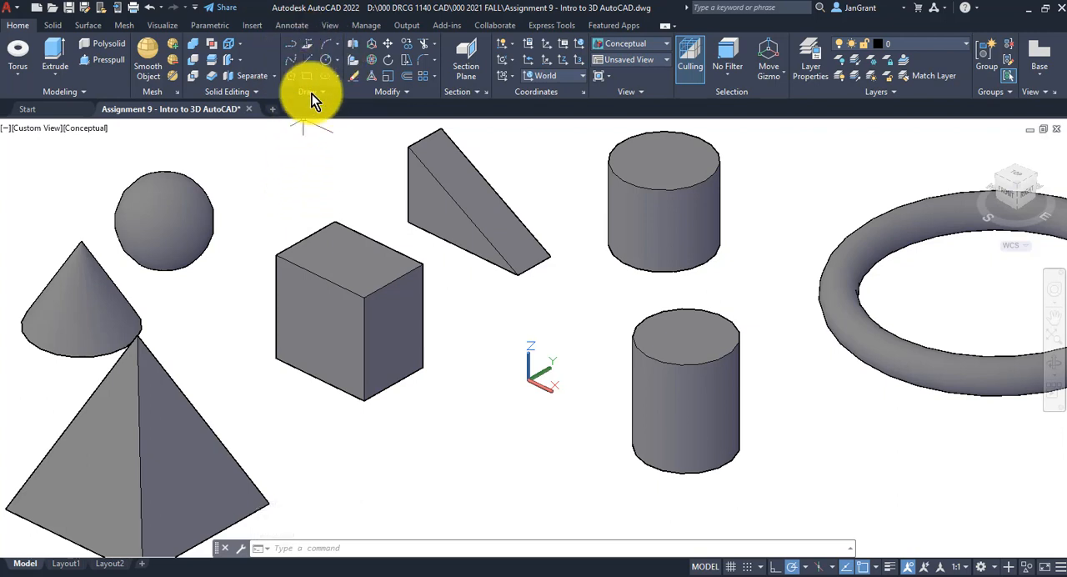
click(327, 61)
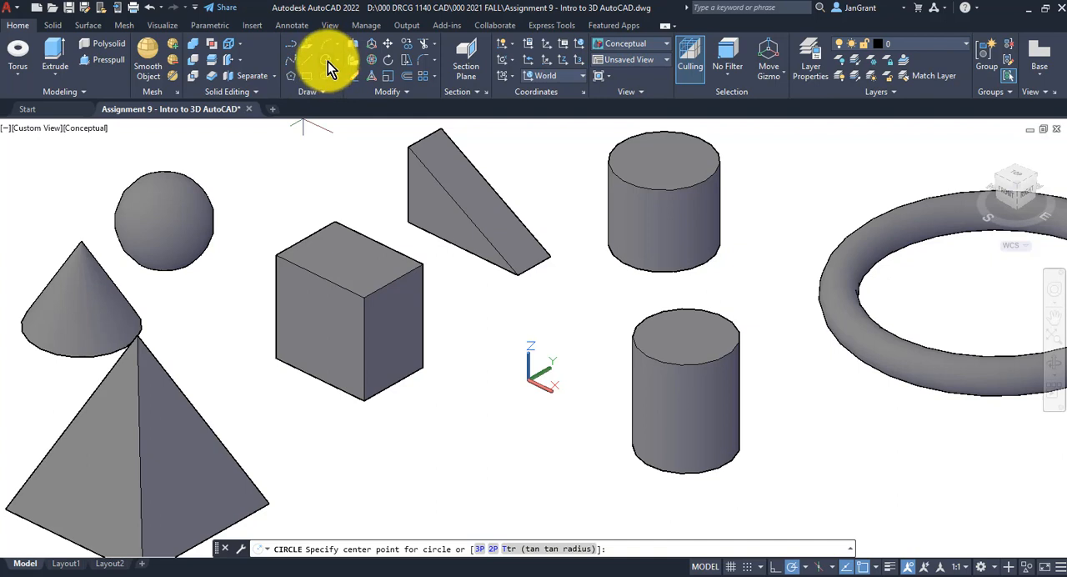
click(339, 61)
click(338, 83)
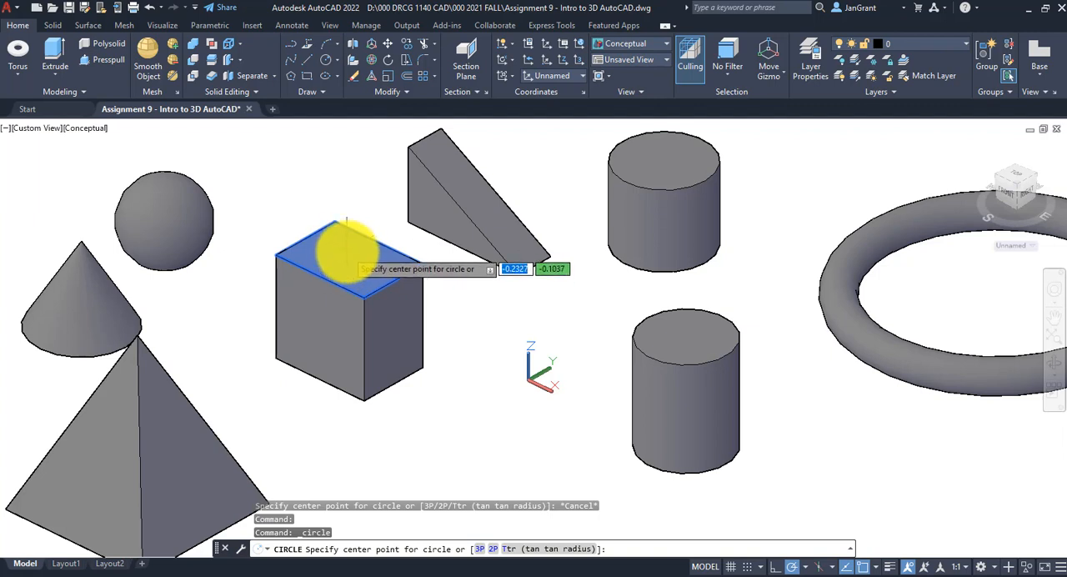
click(346, 252)
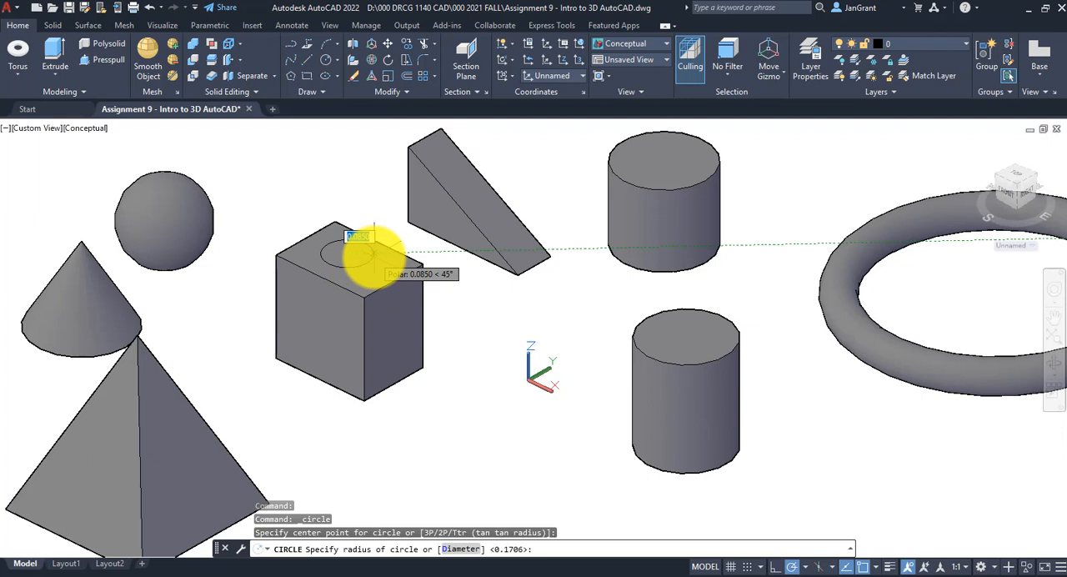
click(373, 252)
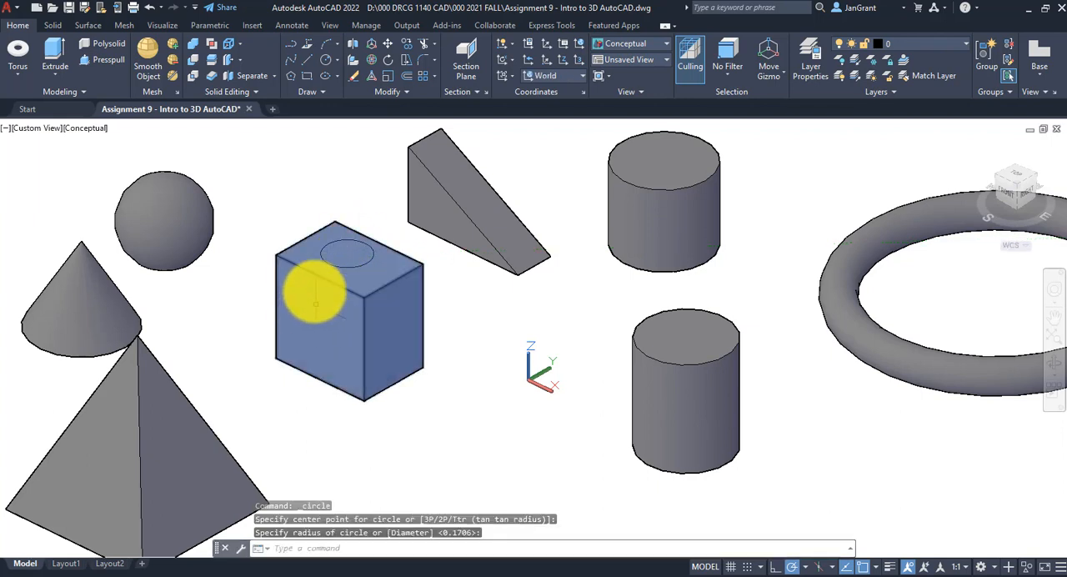
Draw a circle with a radius of about 0.09 near the middle of the box's front face
click(337, 59)
click(338, 91)
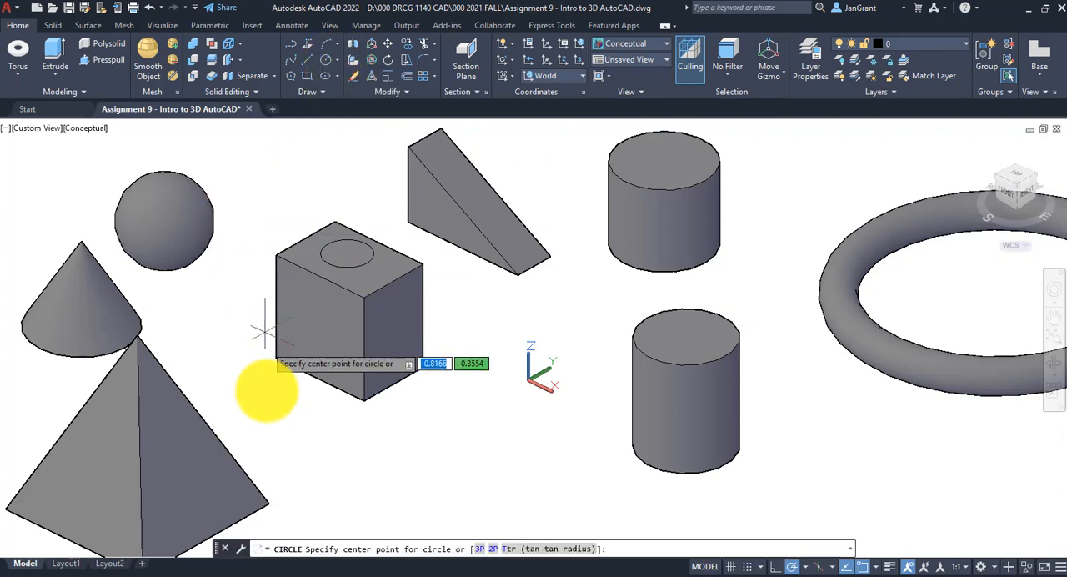
click(316, 325)
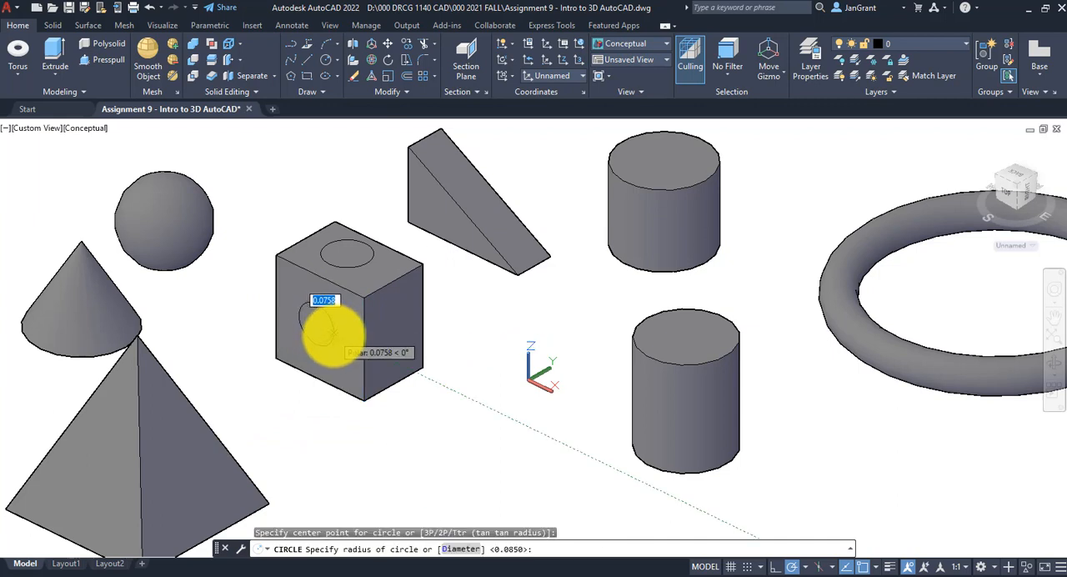
click(336, 334)
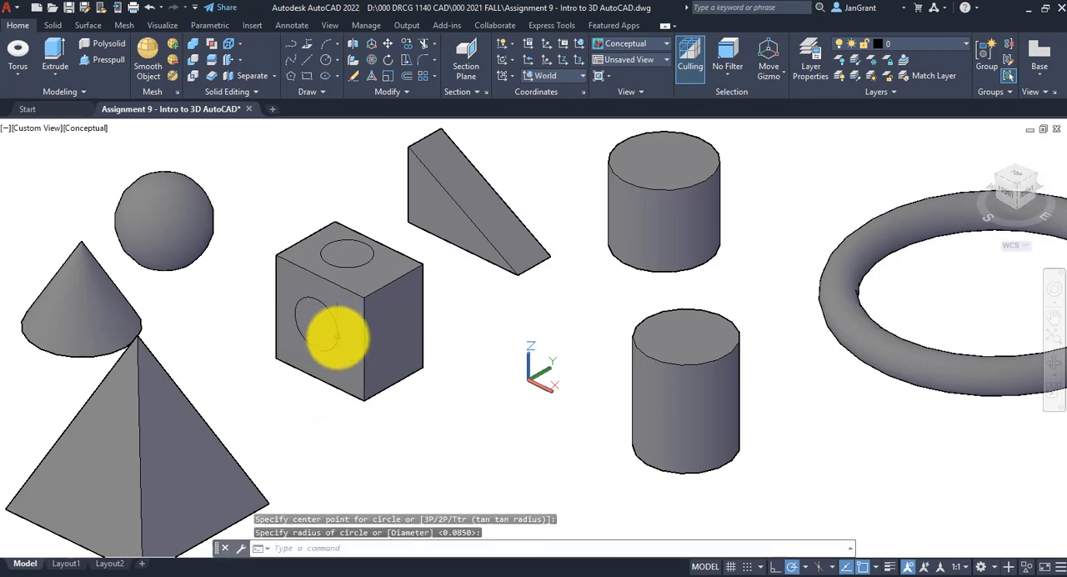
Draw a circle with a radius of about 0.055 near the middle of the wedge's sloped face
click(324, 61)
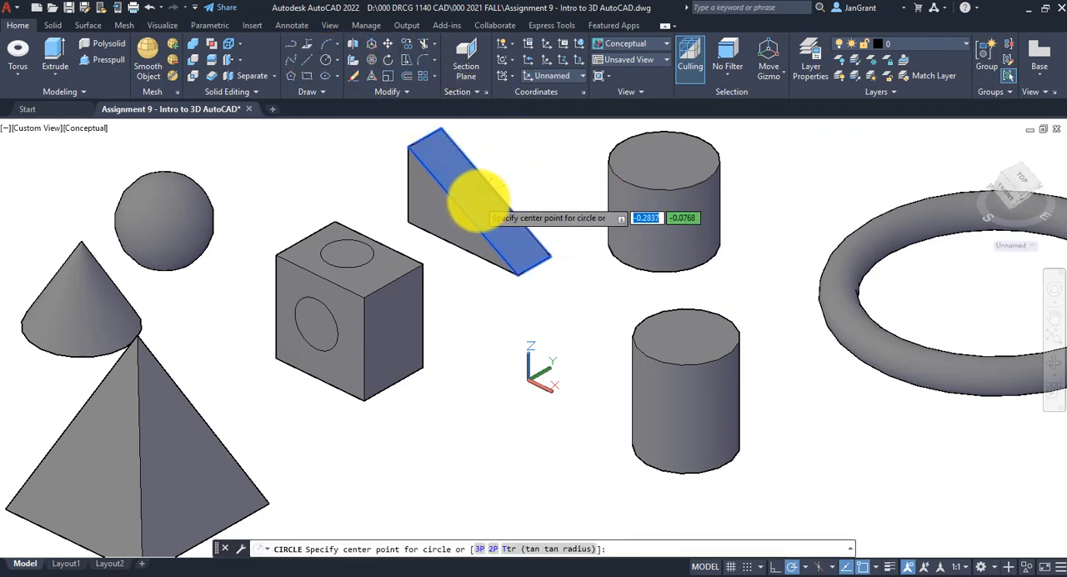
click(477, 200)
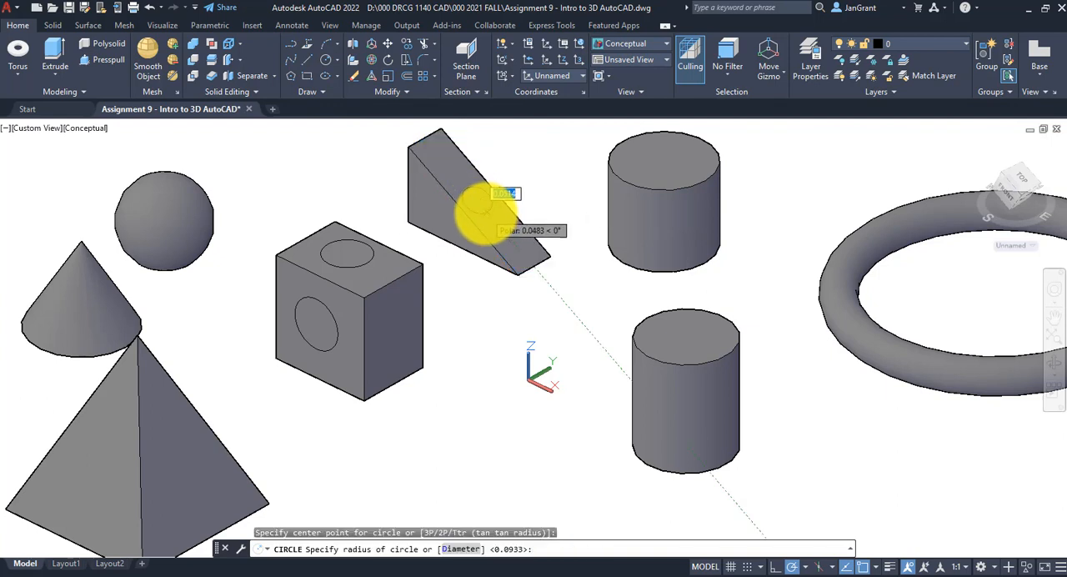
key(Return)
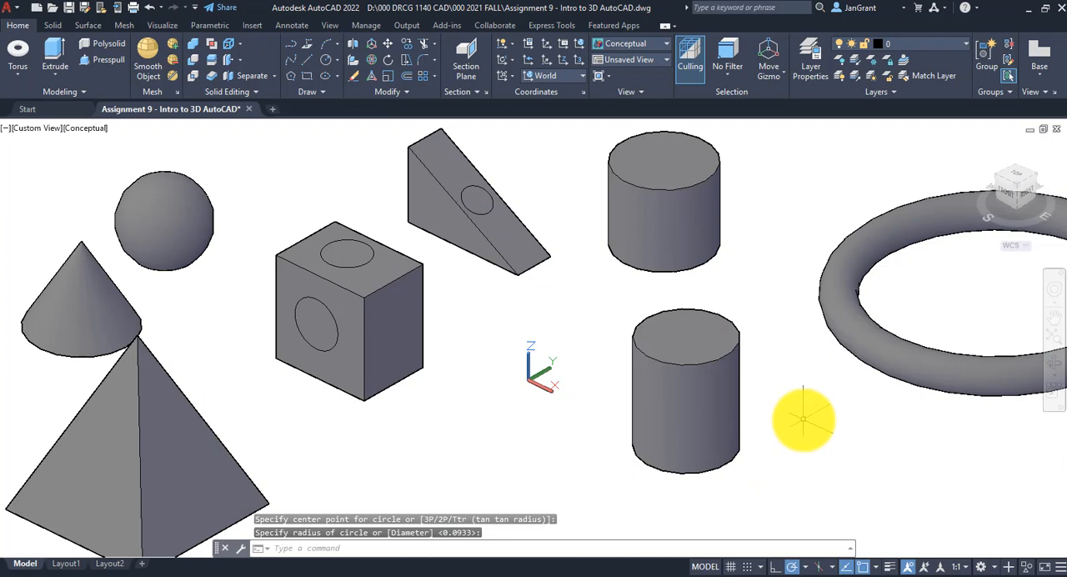
Draw a circle with a radius of about 0.086 at the middle of the presspulled cylinder's top face
click(329, 60)
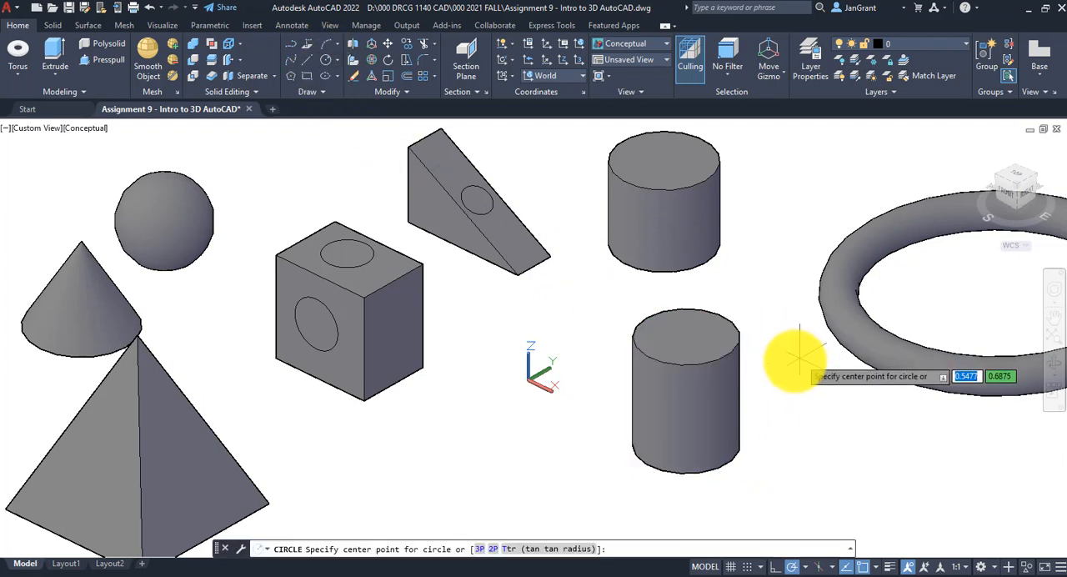
click(683, 333)
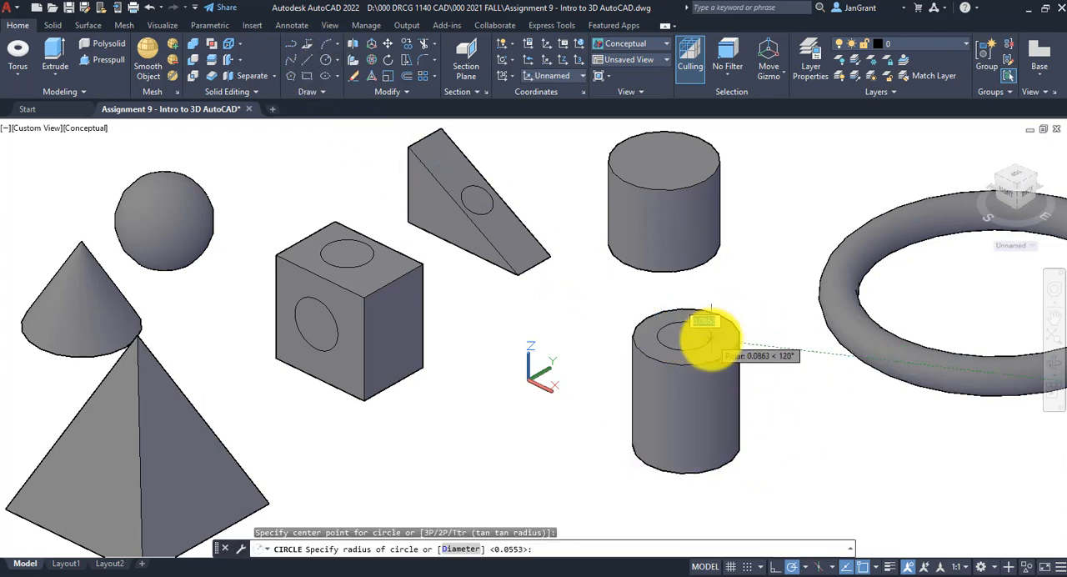
key(Return)
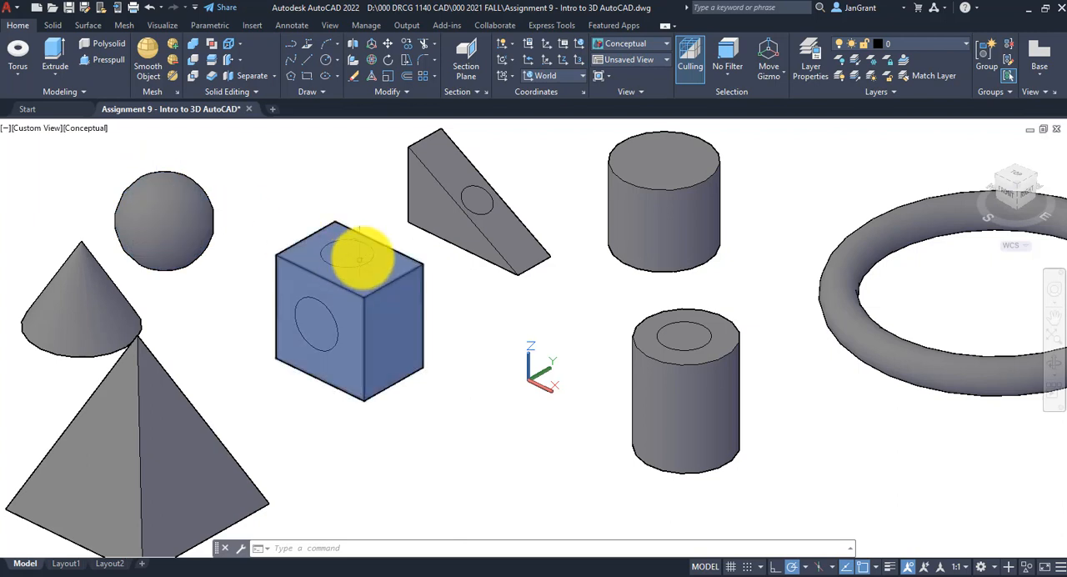
Presspull the circle on the box's top face about 0.69 downward through the box to cut a vertical hole
click(105, 63)
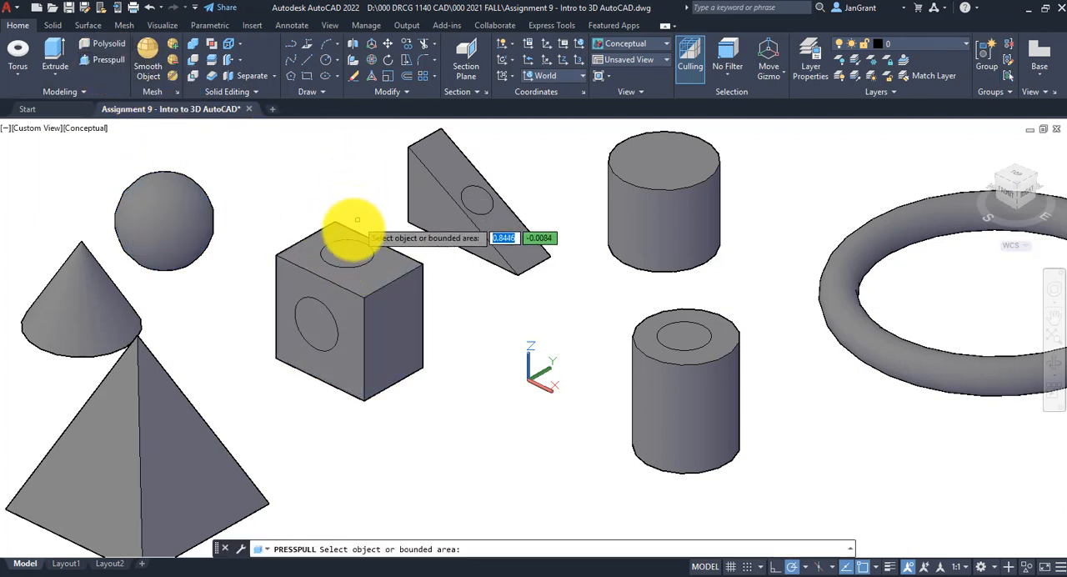
click(345, 254)
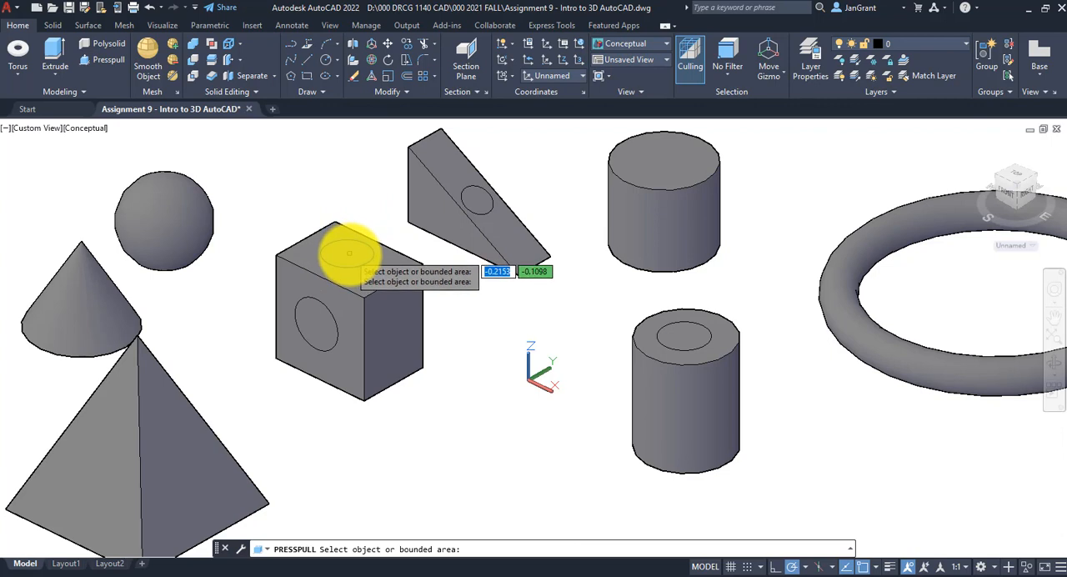
click(348, 254)
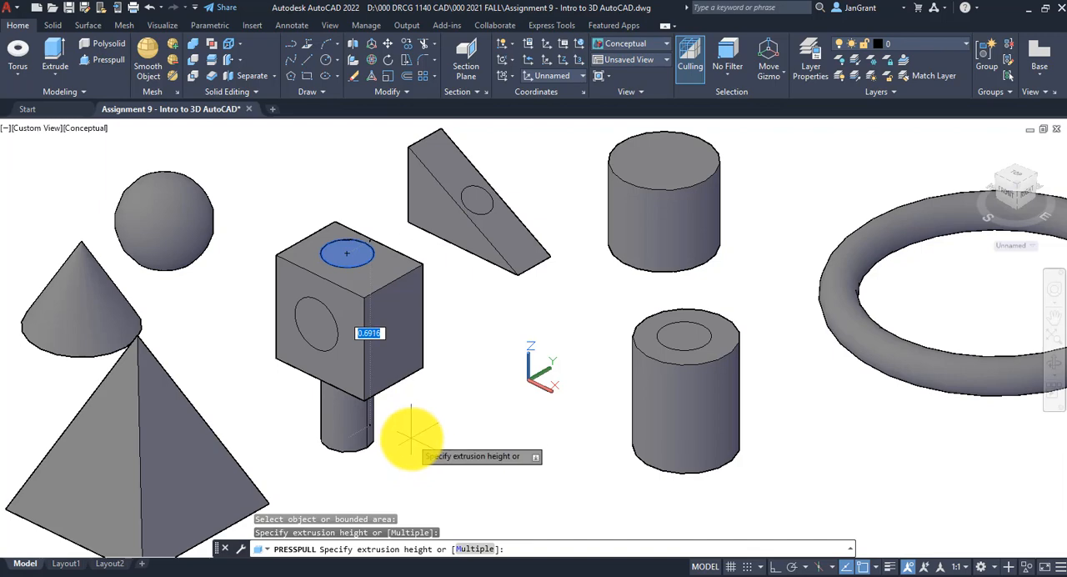
click(411, 437)
key(F10)
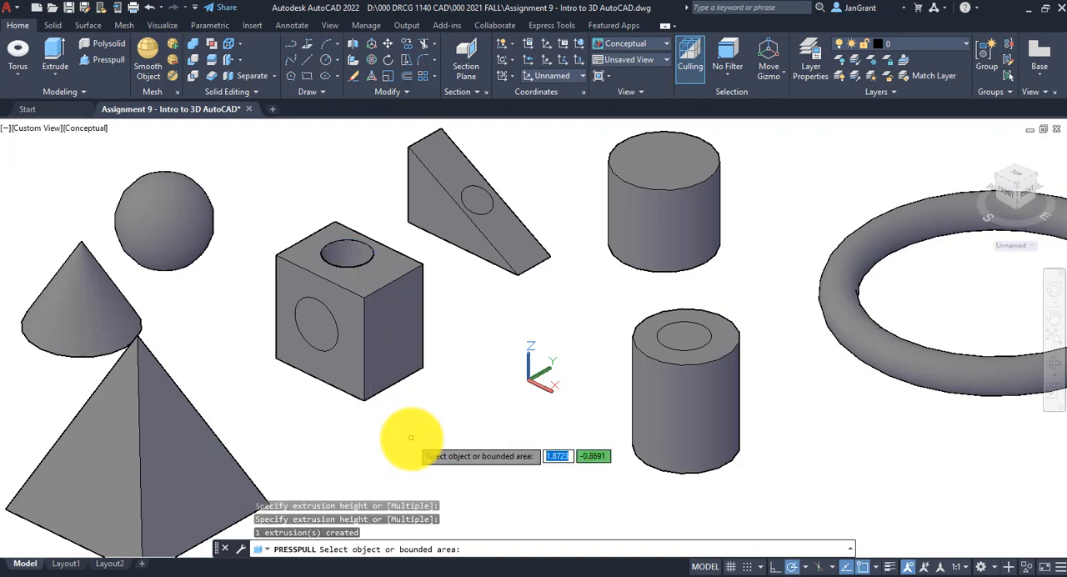
Presspull the circle on the box's front face about 0.97 backward through the box to cut a horizontal hole
mouse_move(462, 369)
shift+middle_down()
mouse_move(464, 464)
mouse_move(459, 369)
shift+middle_up()
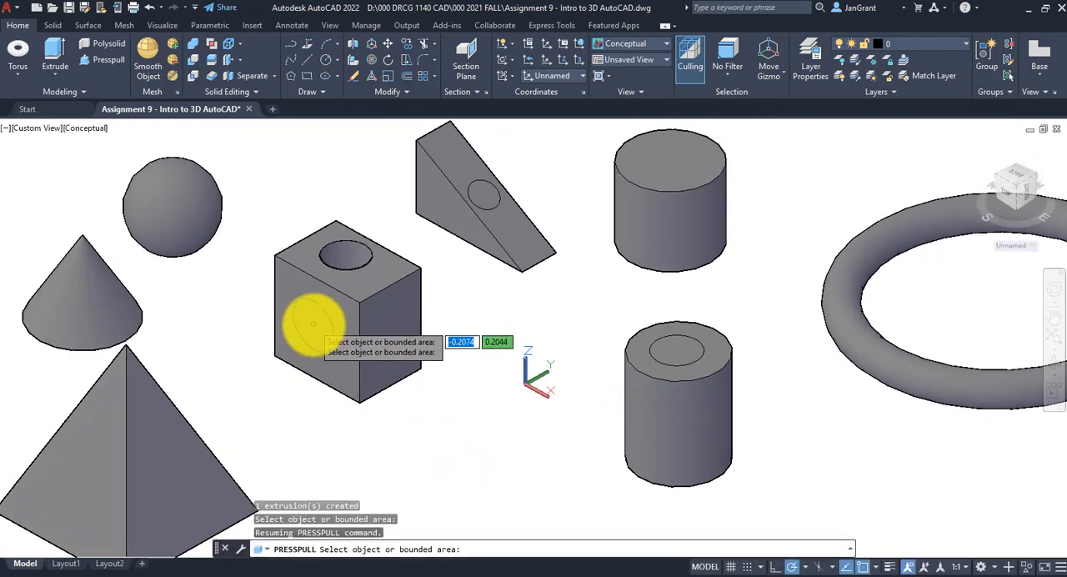
click(312, 323)
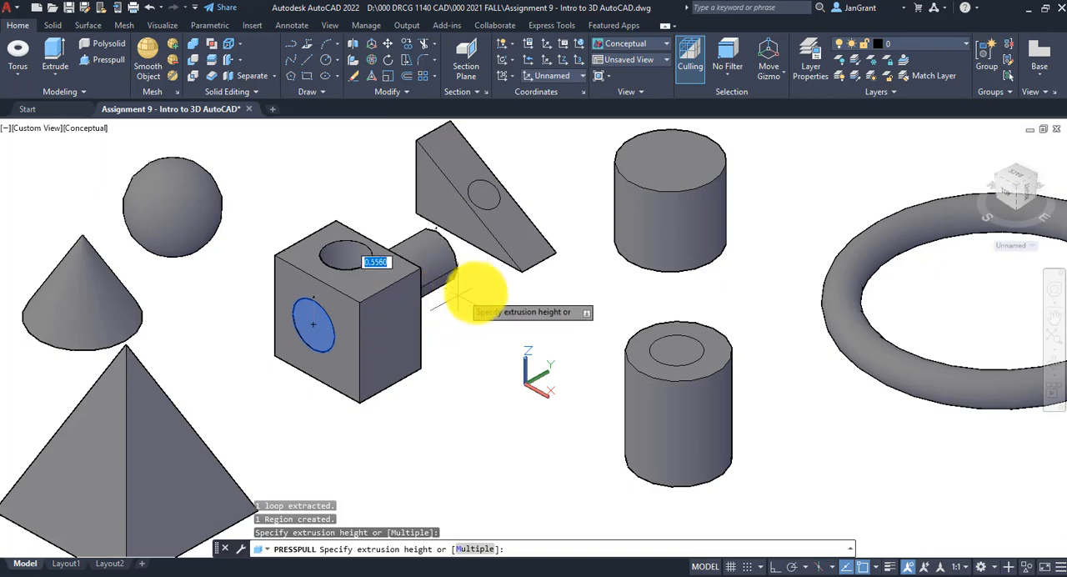
click(570, 281)
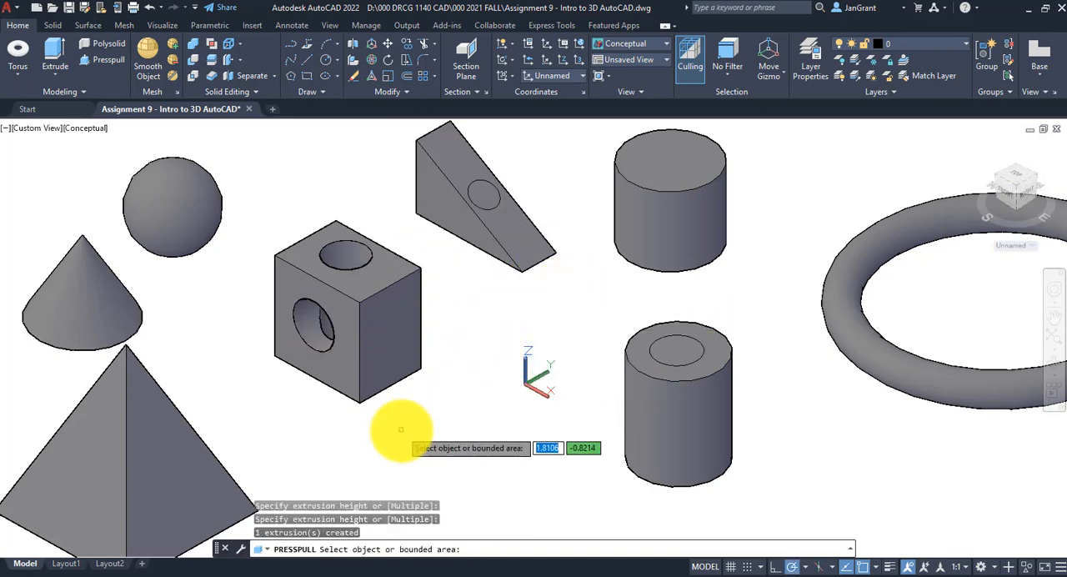
shift+middle_drag(393, 429, 424, 409)
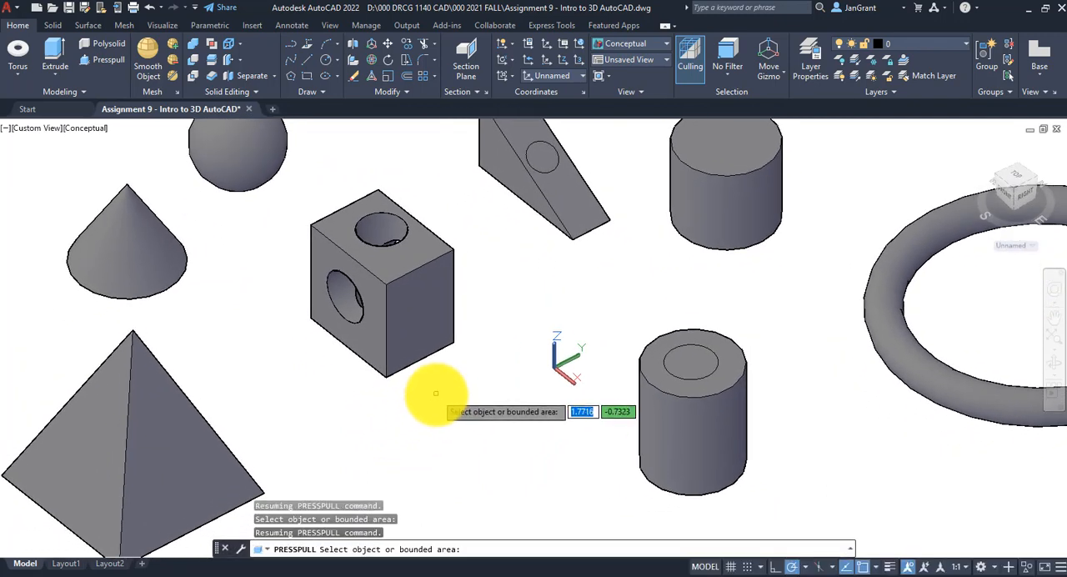
key(Return)
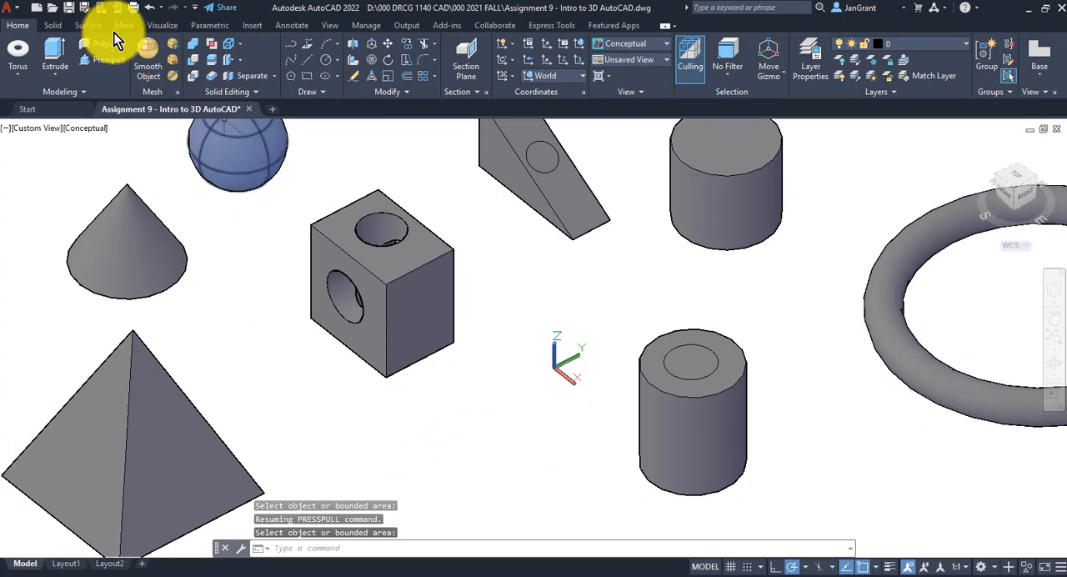
Draw a diagonal line on the box's right face from the top edge's midpoint to the front vertical edge's midpoint
scroll(486, 332, up, 2)
middle_drag(474, 296, 498, 354)
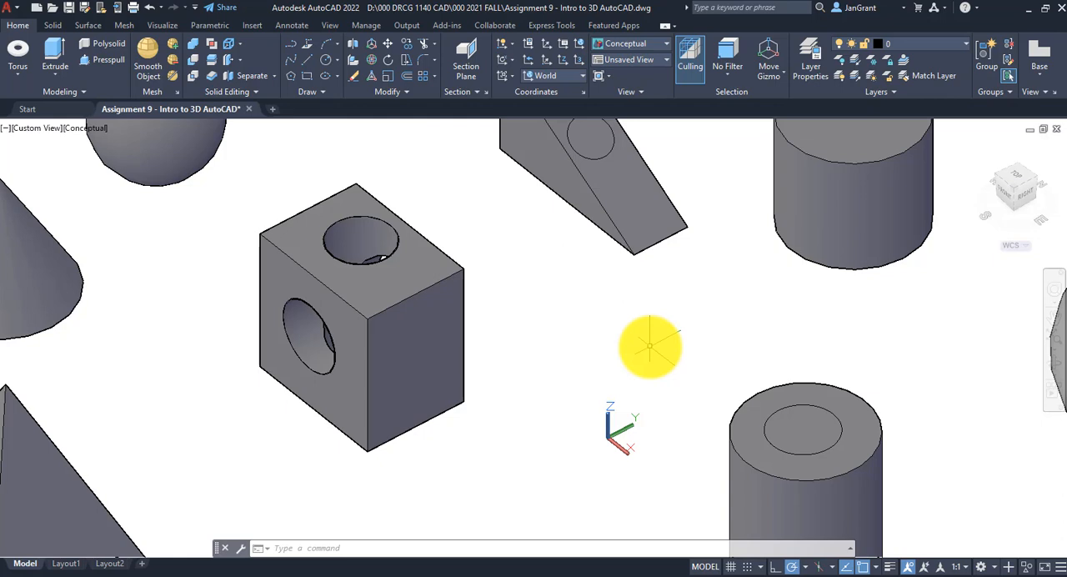
click(877, 566)
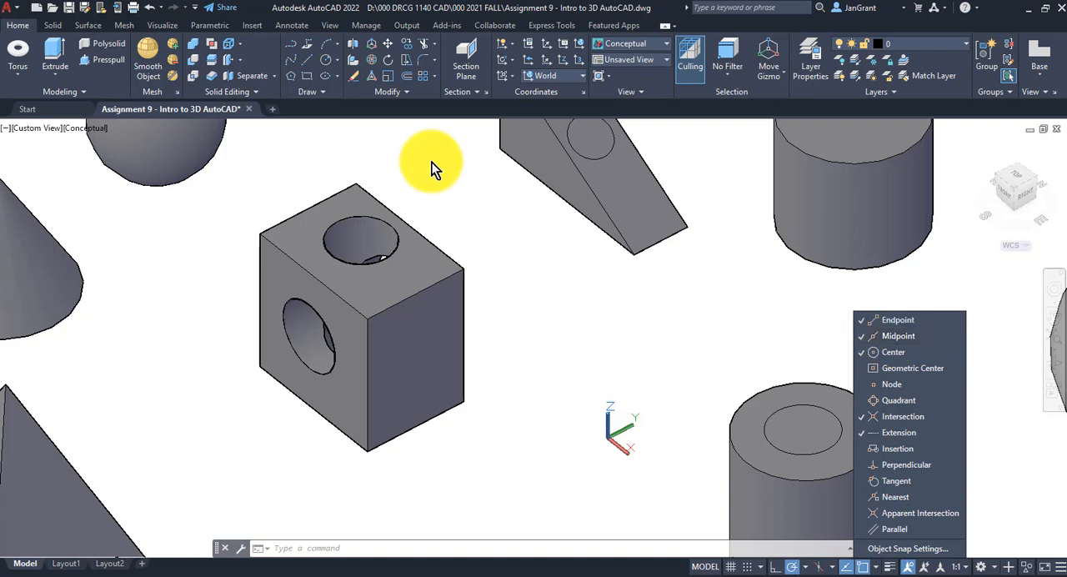
click(303, 57)
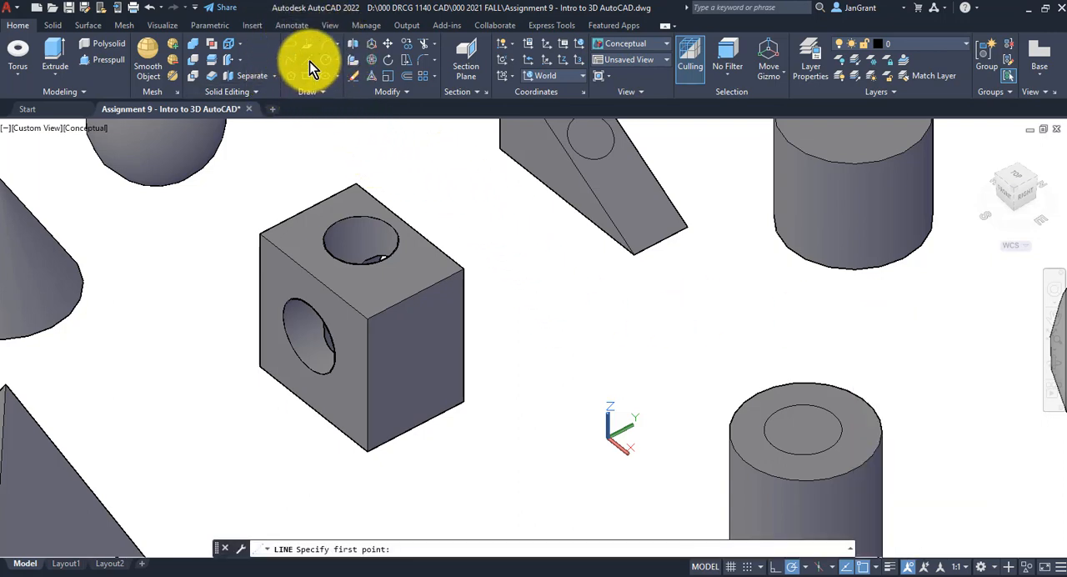
click(309, 60)
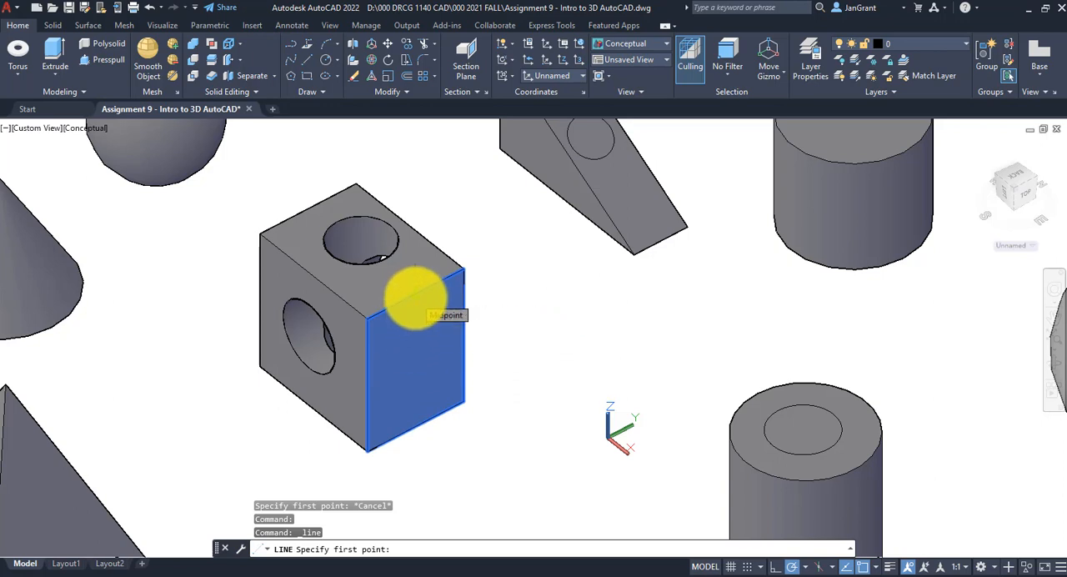
click(414, 296)
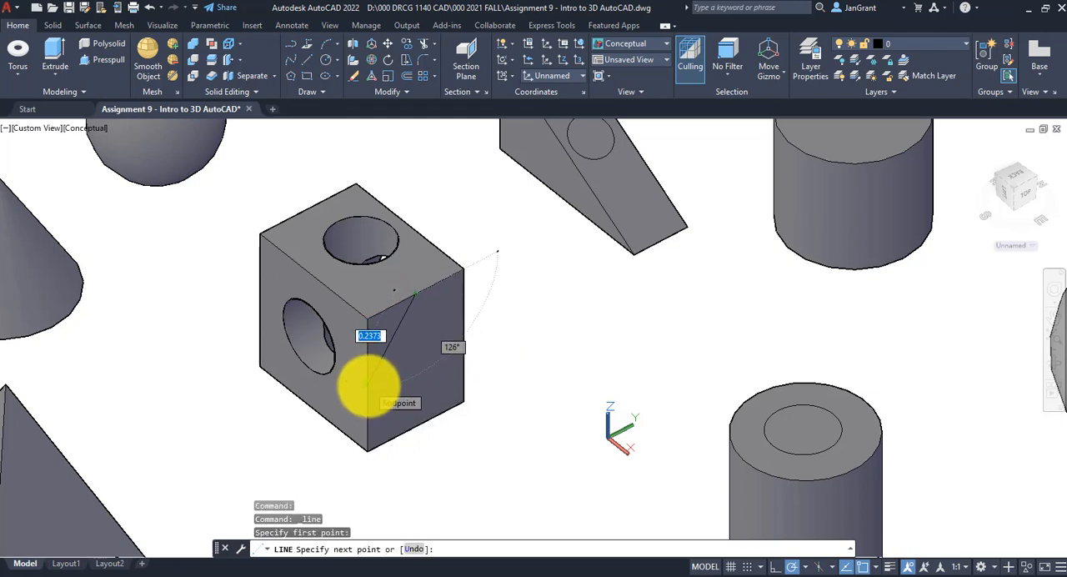
click(367, 384)
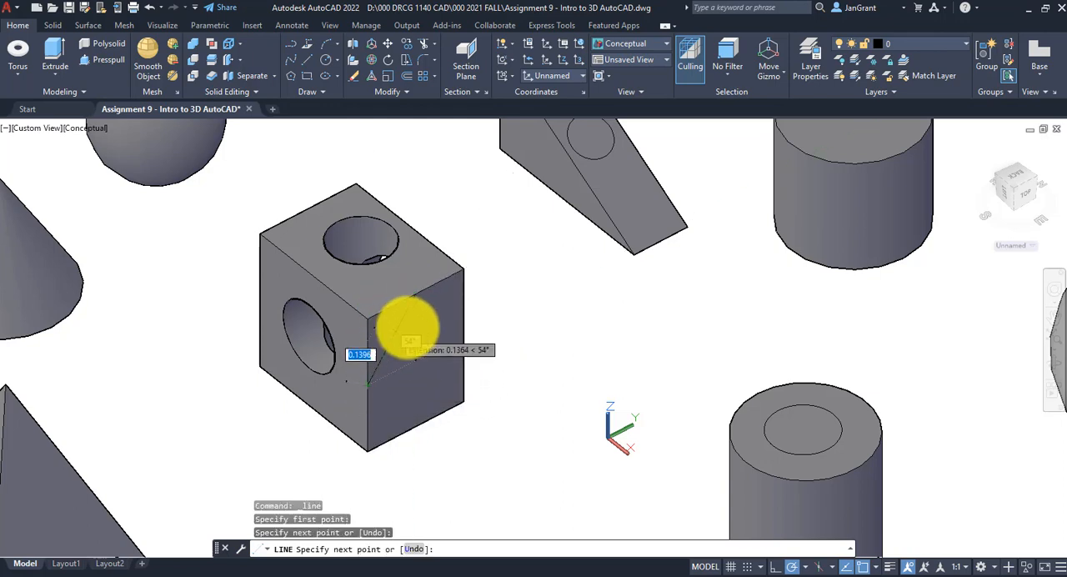
right_click(519, 302)
click(556, 306)
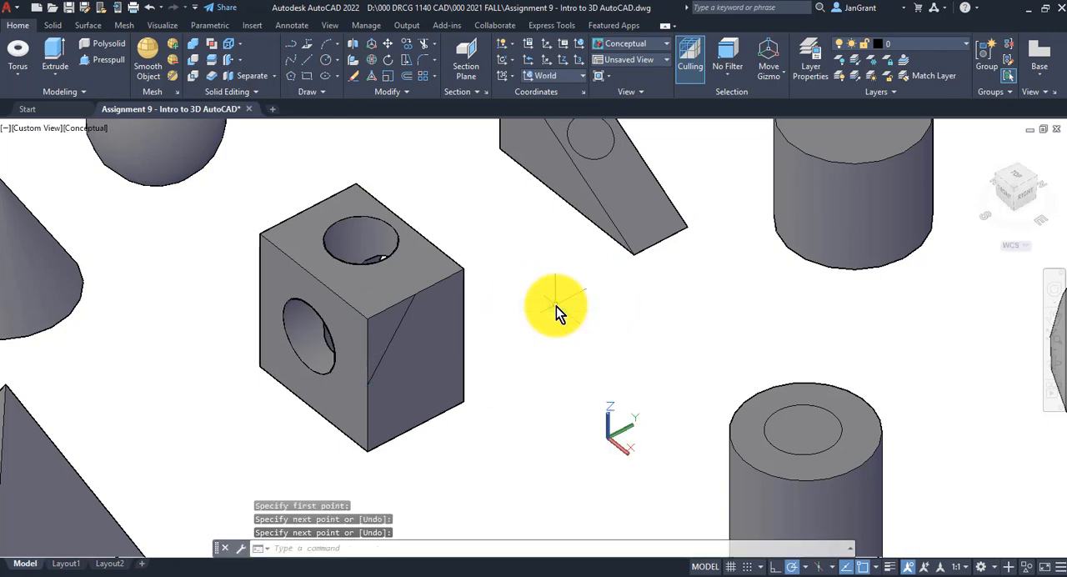
Presspull the triangular corner area of the box's right face about 0.66 through the box to cut a sloped face
click(100, 60)
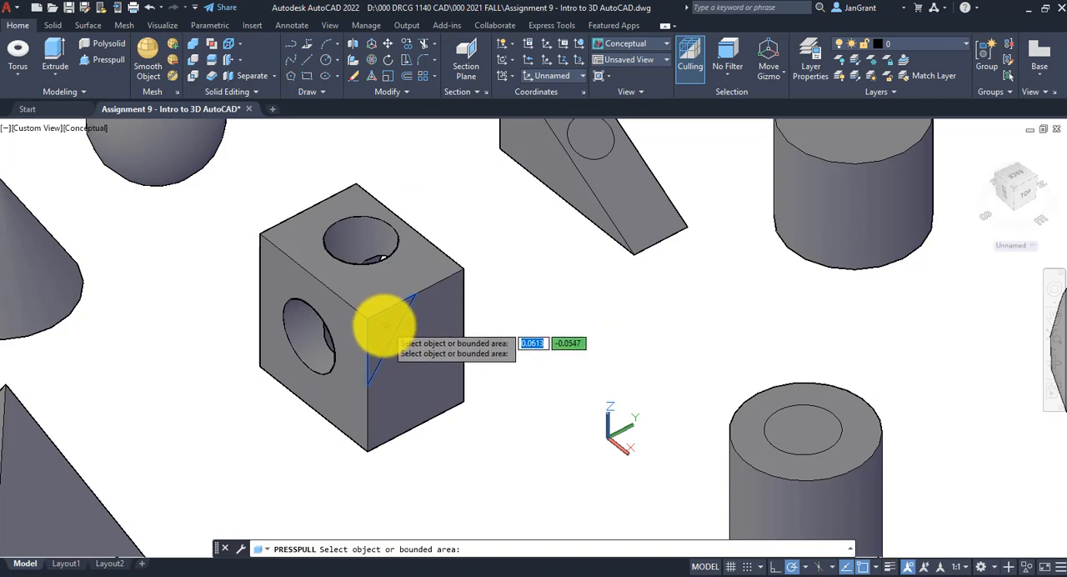
click(385, 326)
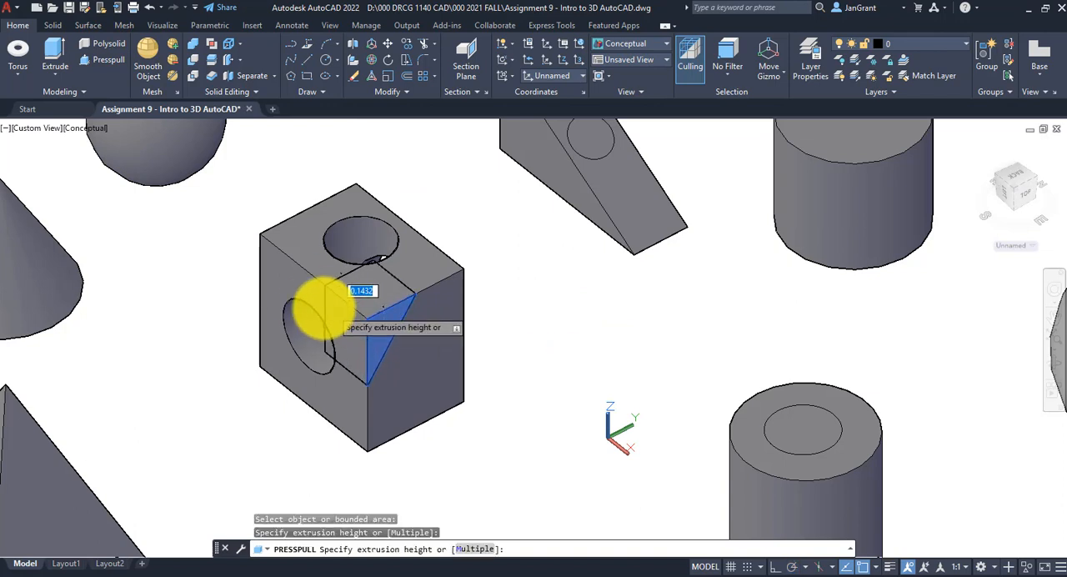
click(125, 274)
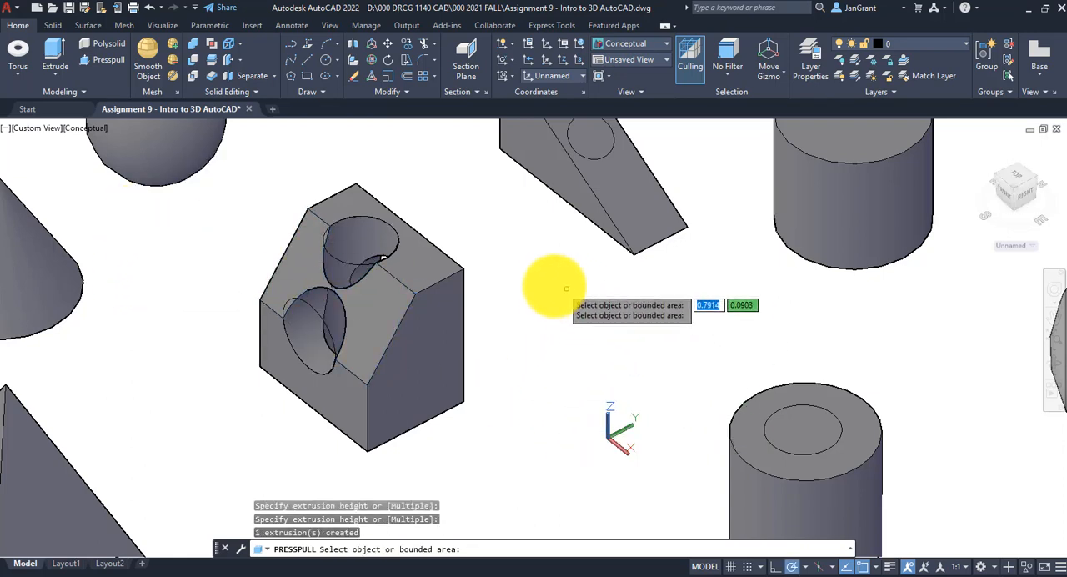
key(Return)
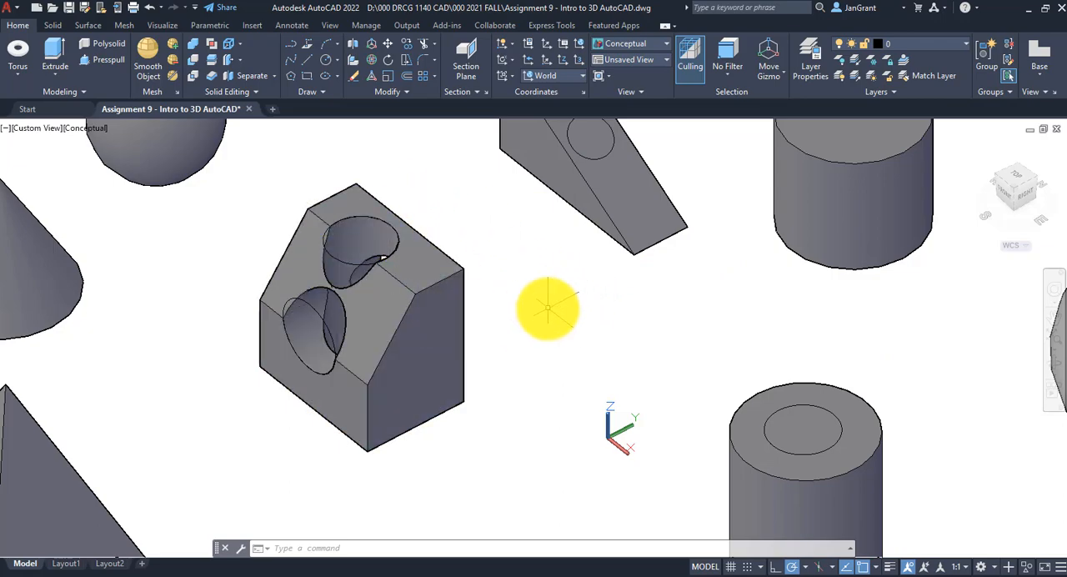
Erase the two leftover circles at the front and top holes of the cut box
mouse_move(545, 305)
shift+middle_down()
mouse_move(517, 317)
mouse_move(505, 274)
mouse_move(476, 294)
mouse_move(505, 328)
mouse_move(588, 319)
mouse_move(550, 318)
shift+middle_up()
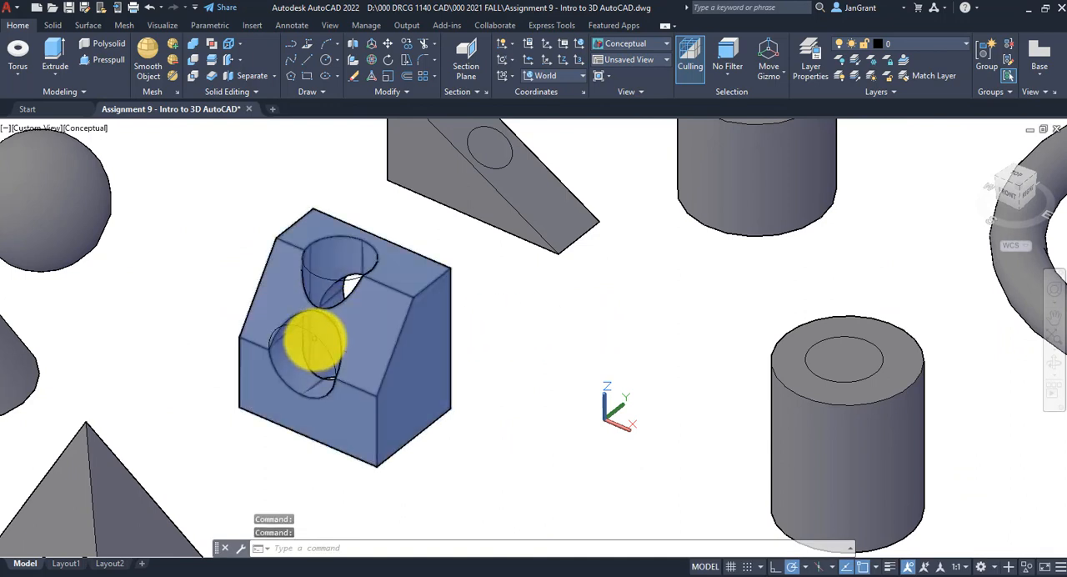
ctrl+click(315, 338)
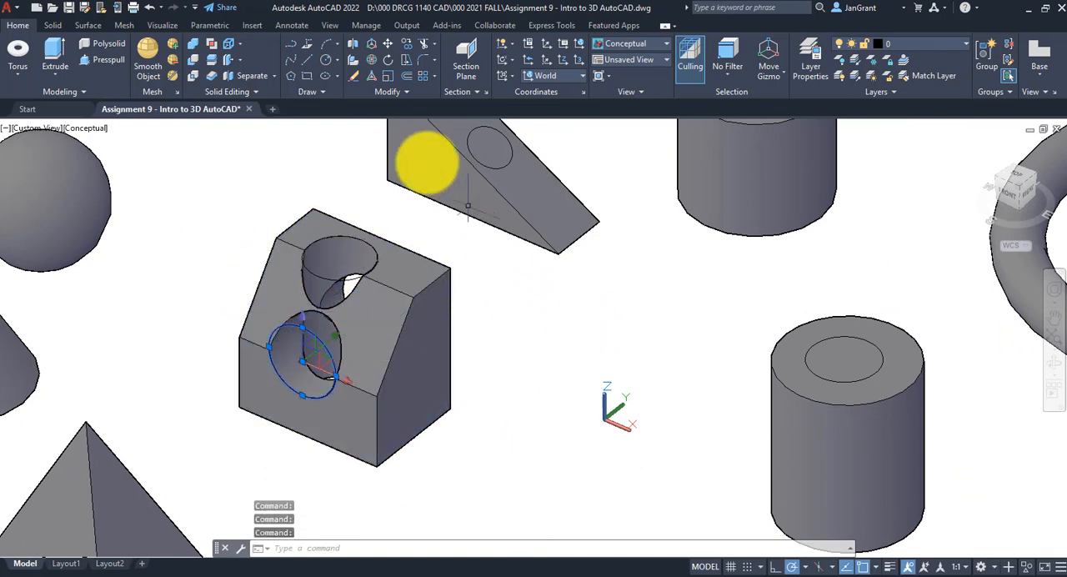
click(353, 77)
ctrl+click(337, 282)
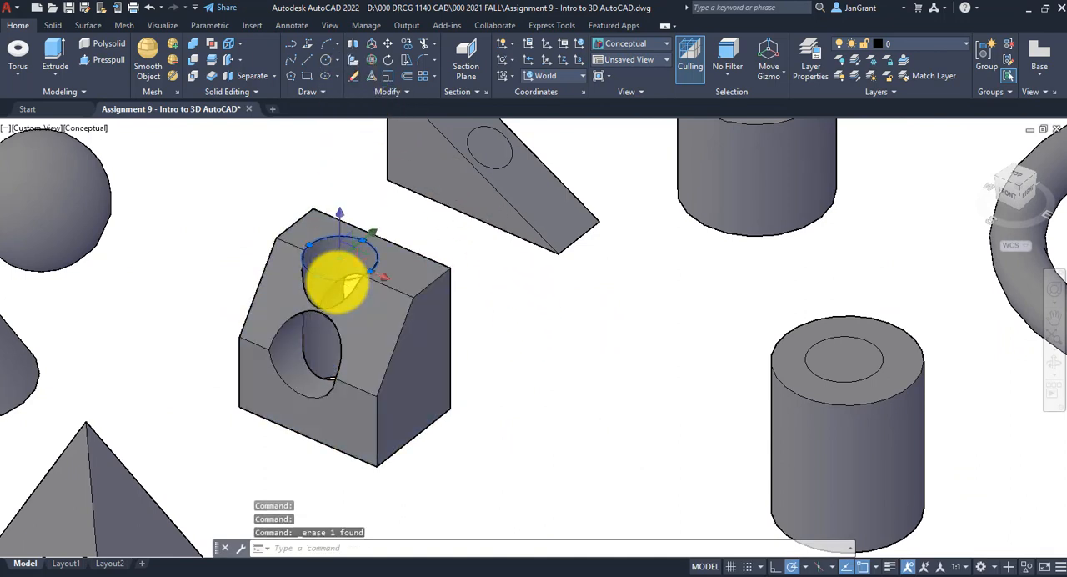
click(353, 76)
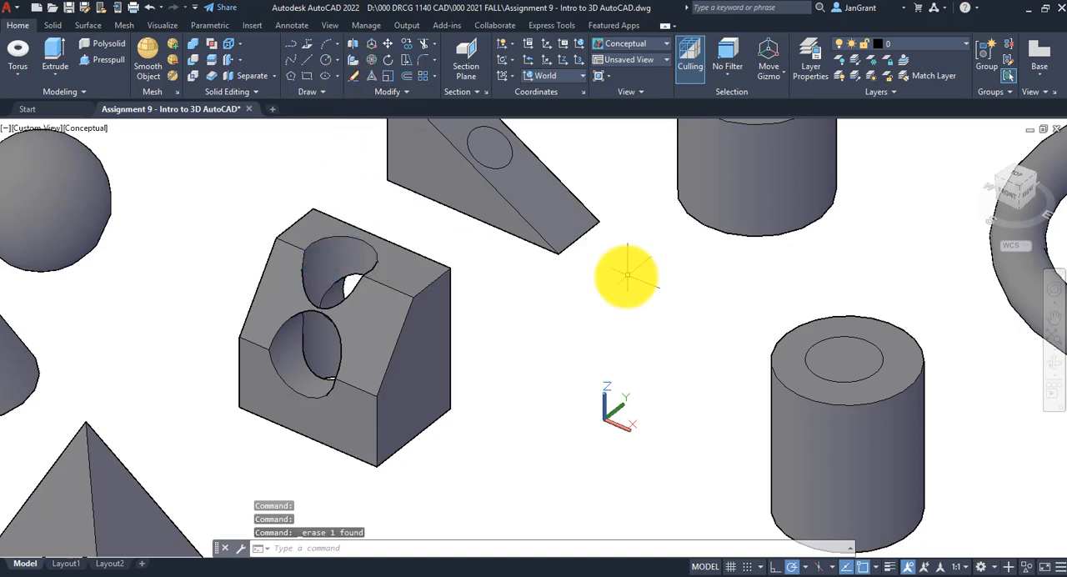
Presspull the circle on the lower cylinder's top face downward to cut a hole in the cylinder
middle_drag(552, 310, 489, 305)
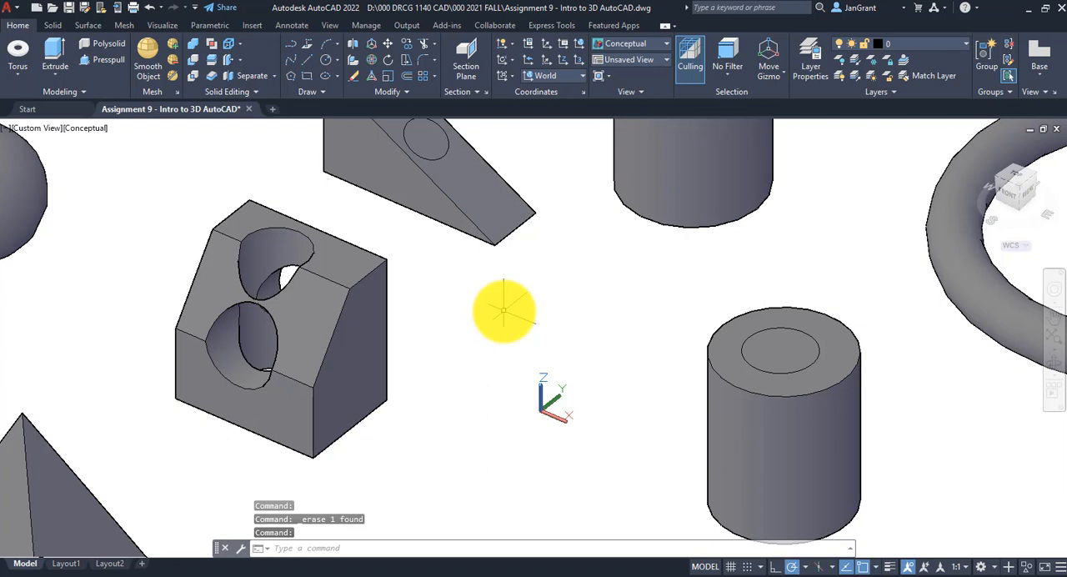
scroll(504, 310, down, 2)
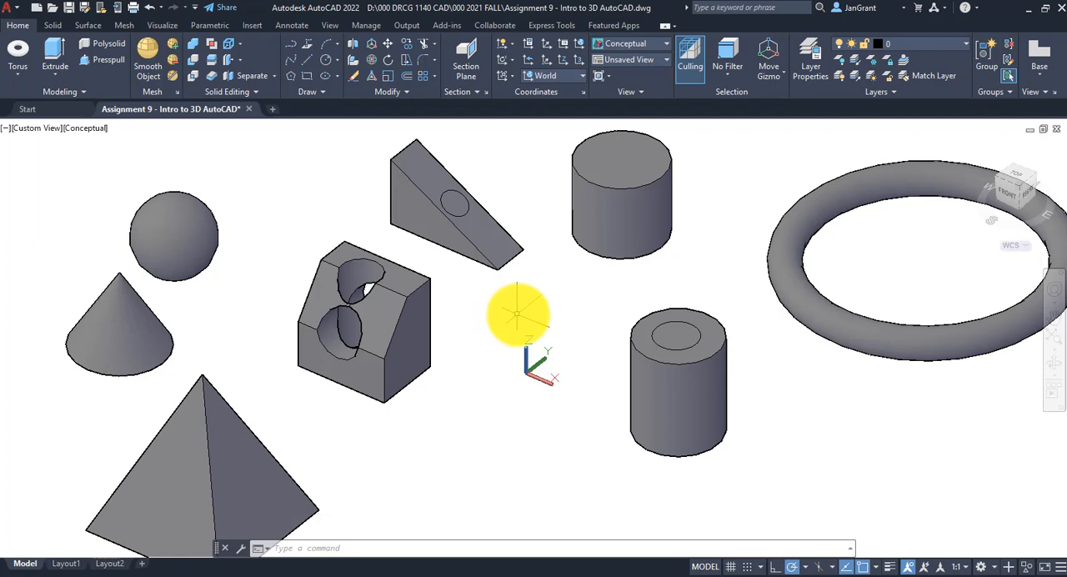
scroll(513, 313, up, 2)
middle_drag(542, 315, 409, 311)
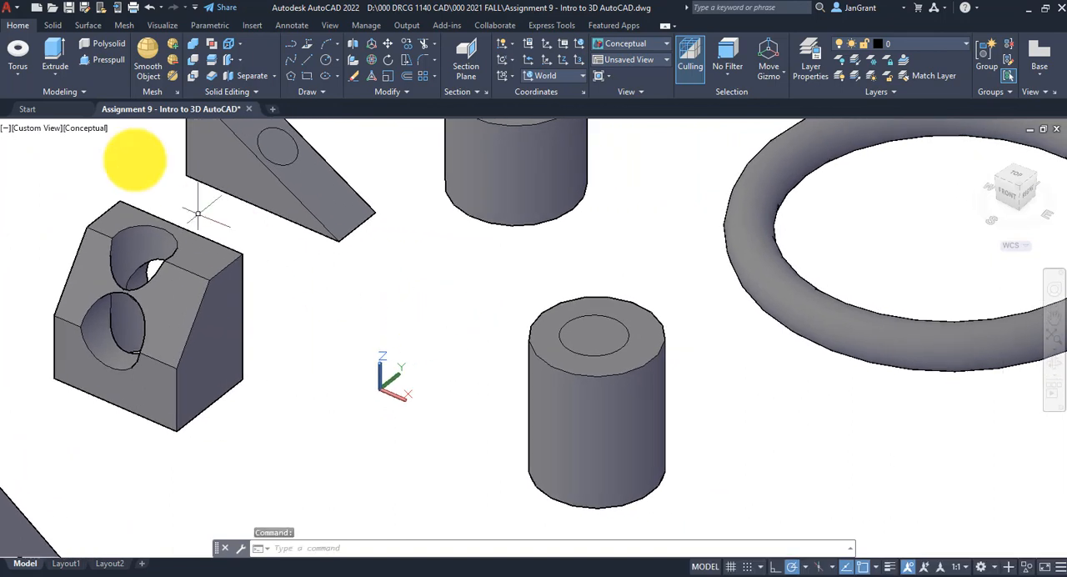
click(107, 61)
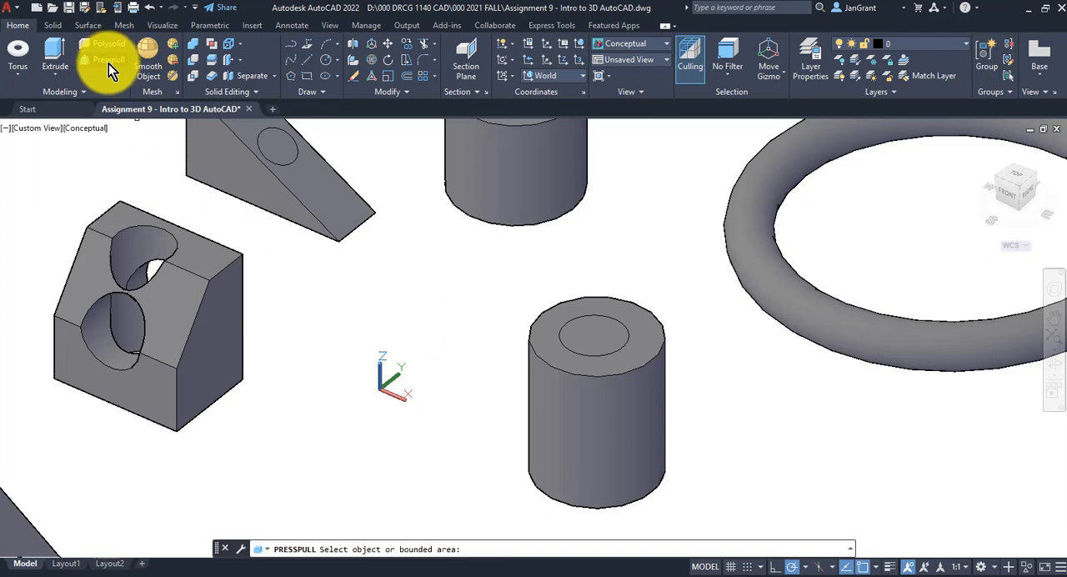
click(596, 334)
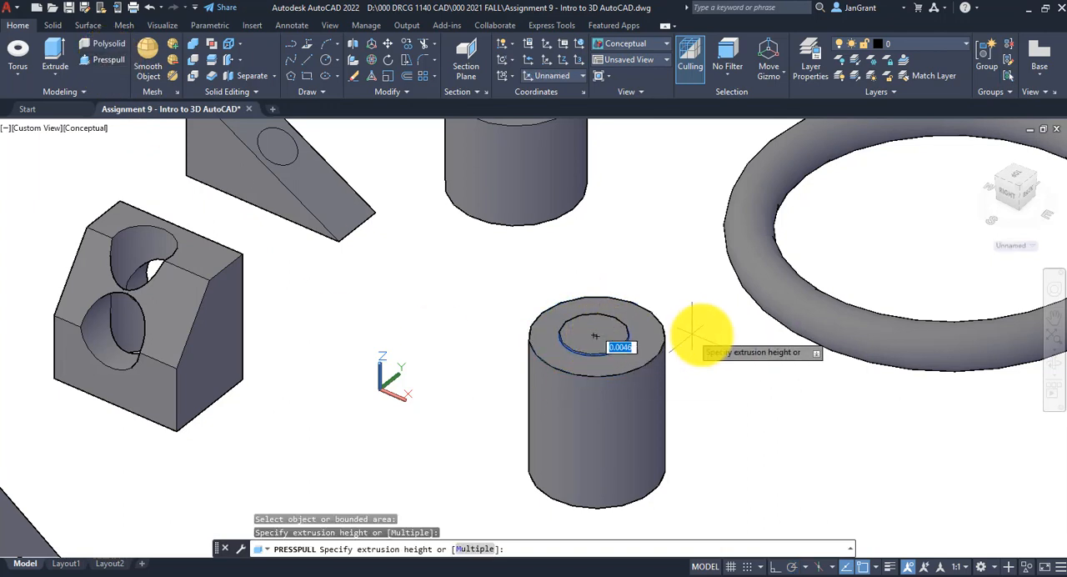
click(708, 405)
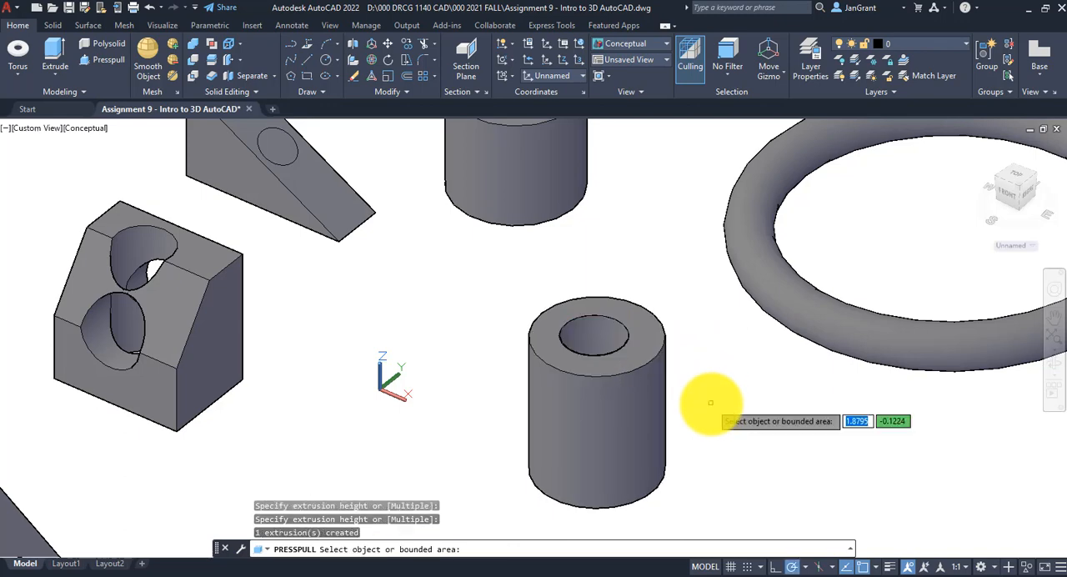
shift+middle_drag(702, 358, 632, 310)
scroll(702, 364, down, 7)
scroll(702, 364, up, 2)
key(Escape)
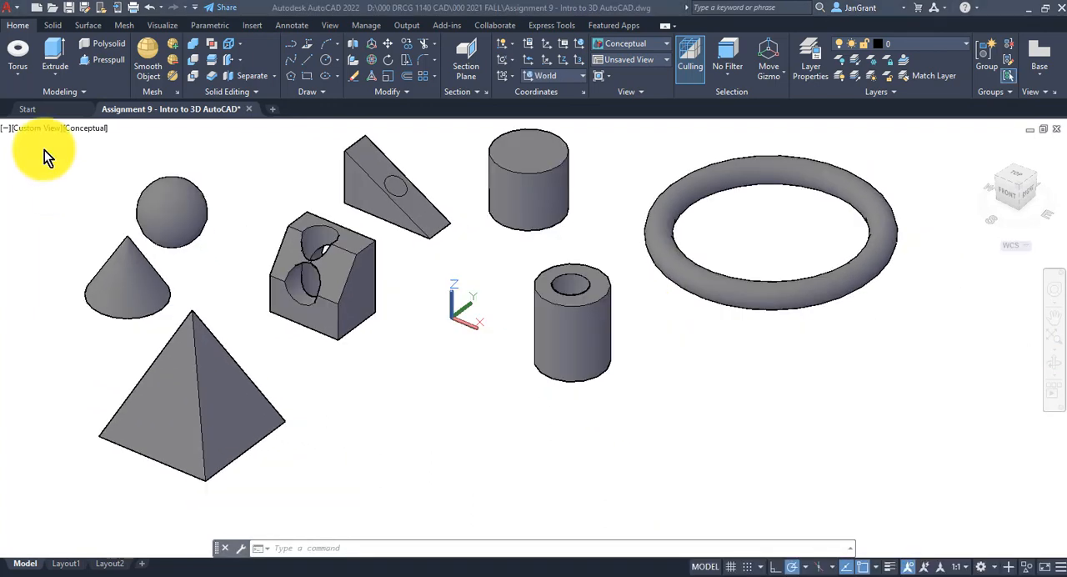
Draw a new solid box in the empty space between the pyramid and the hollow cylinder
click(22, 83)
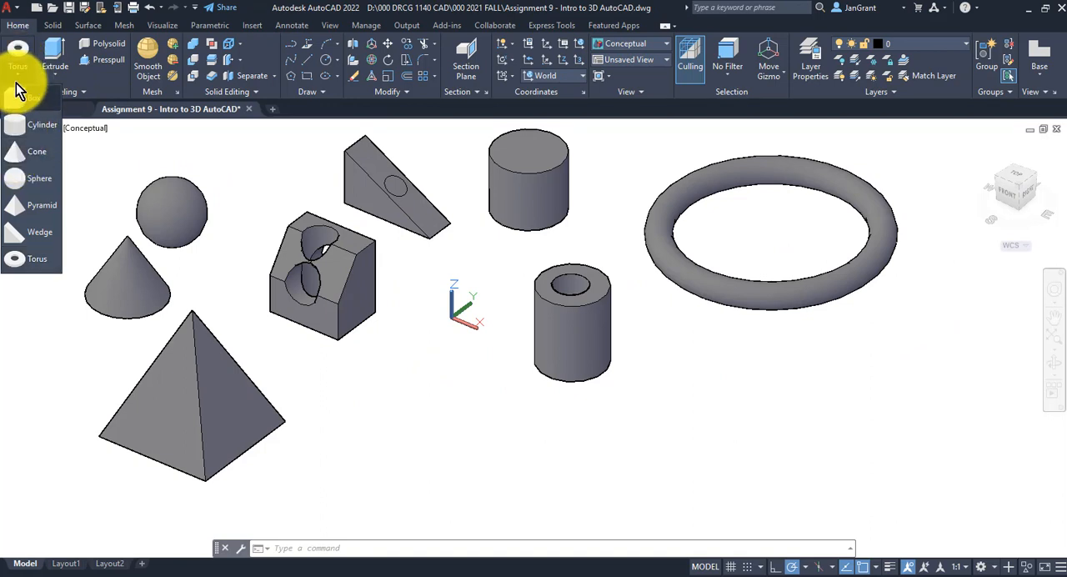
click(25, 102)
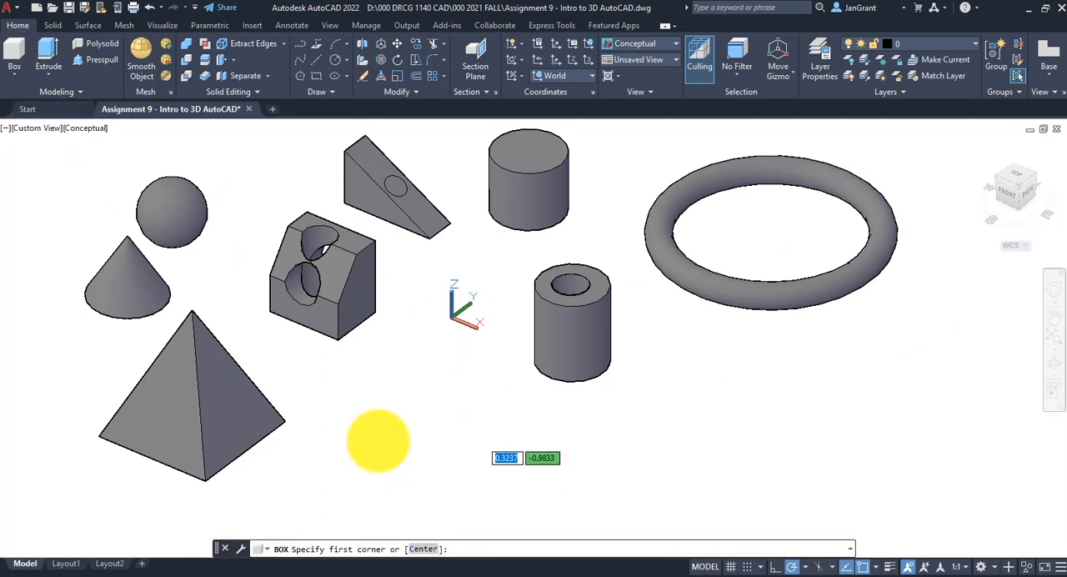
click(377, 439)
click(539, 441)
click(504, 342)
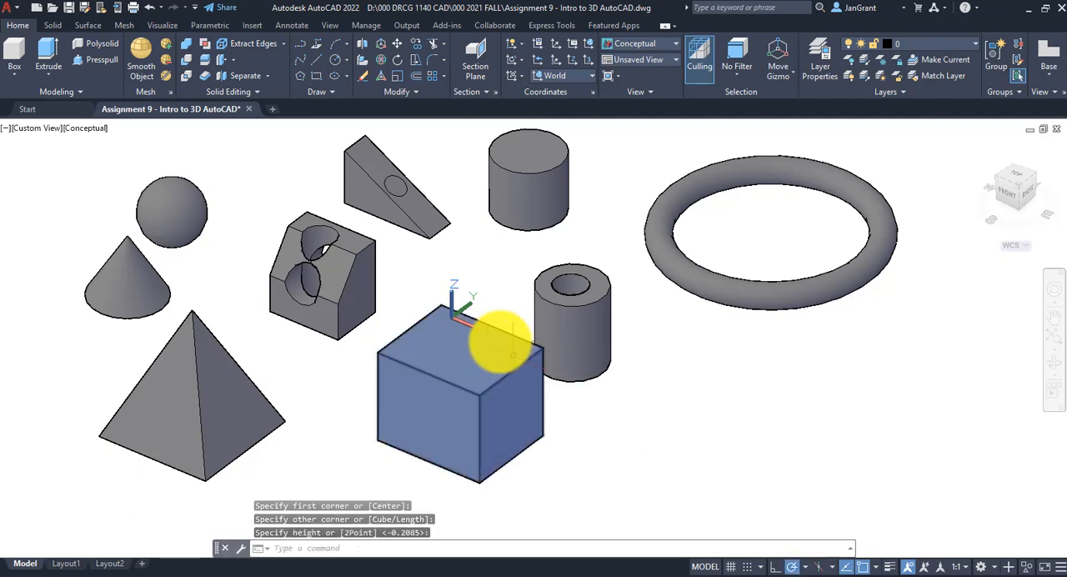
Draw a solid cylinder centred on the new box's lower front corner, overlapping the box and about 0.35 high
click(15, 75)
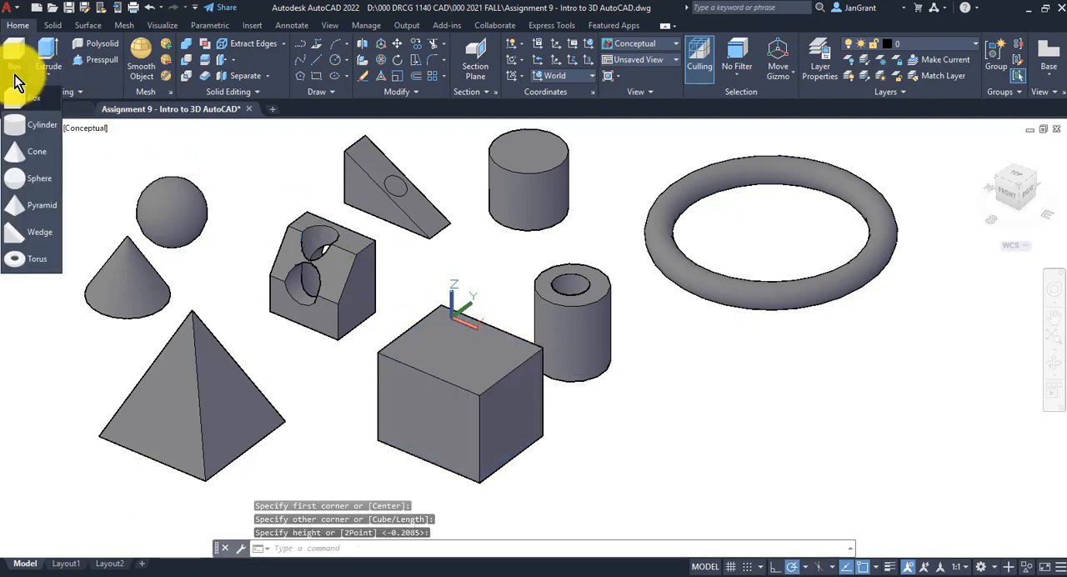
click(25, 130)
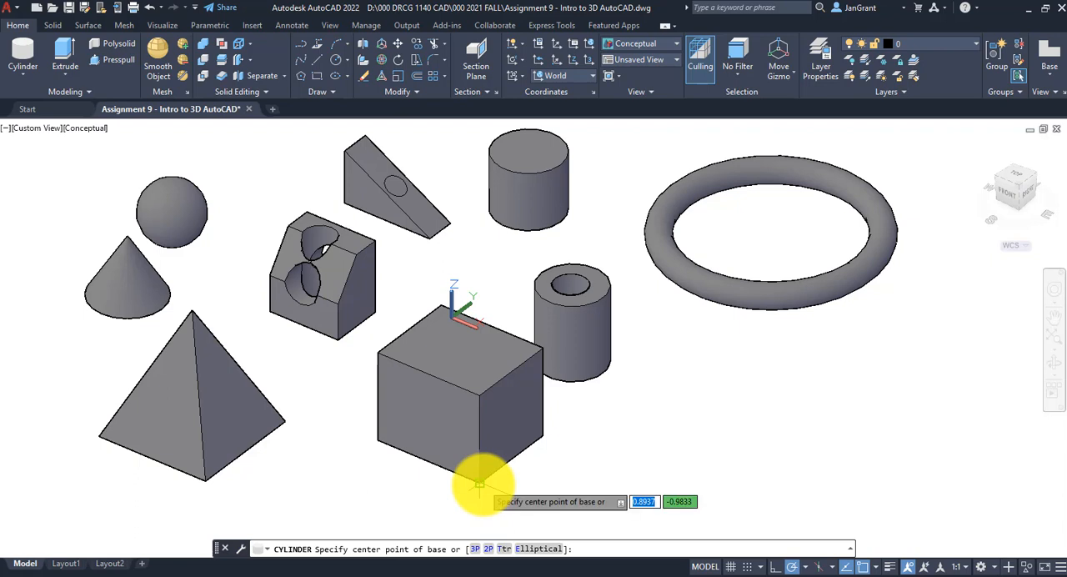
click(479, 483)
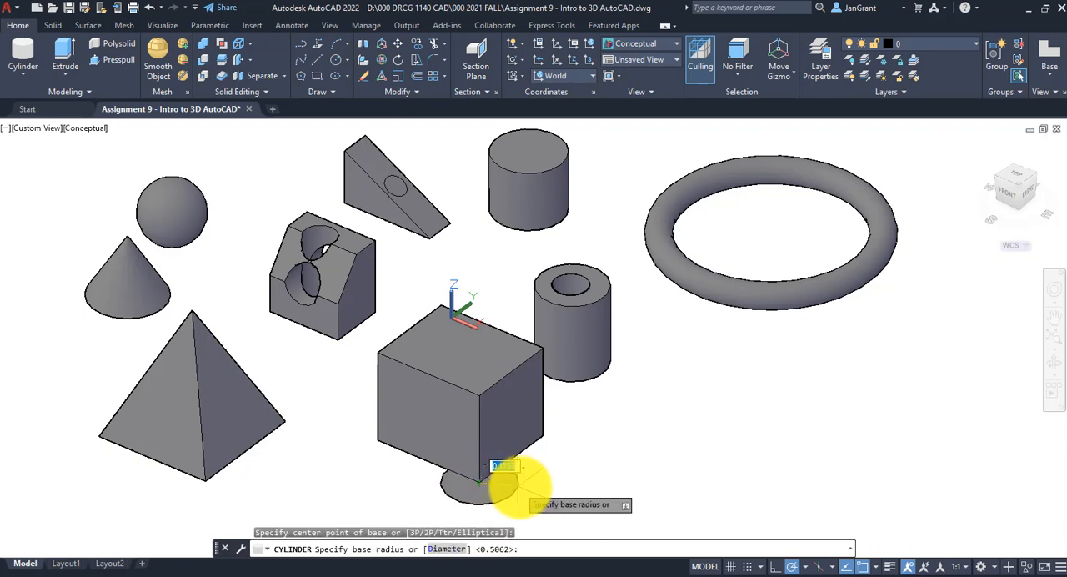
click(521, 483)
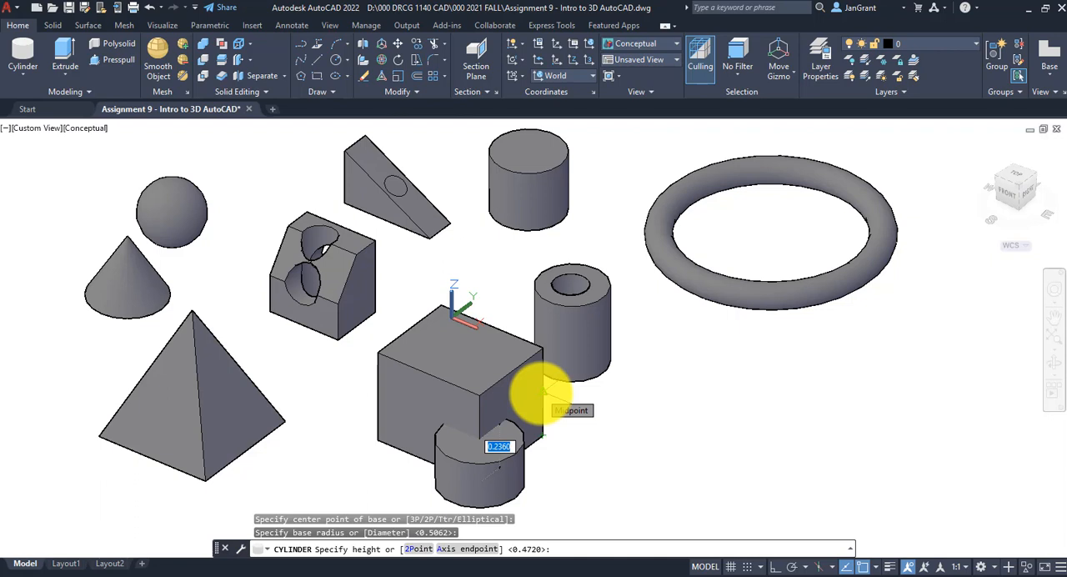
click(685, 414)
Try subtracting the overlapping cylinder from the new box, and undo the subtraction
middle_drag(624, 441, 614, 380)
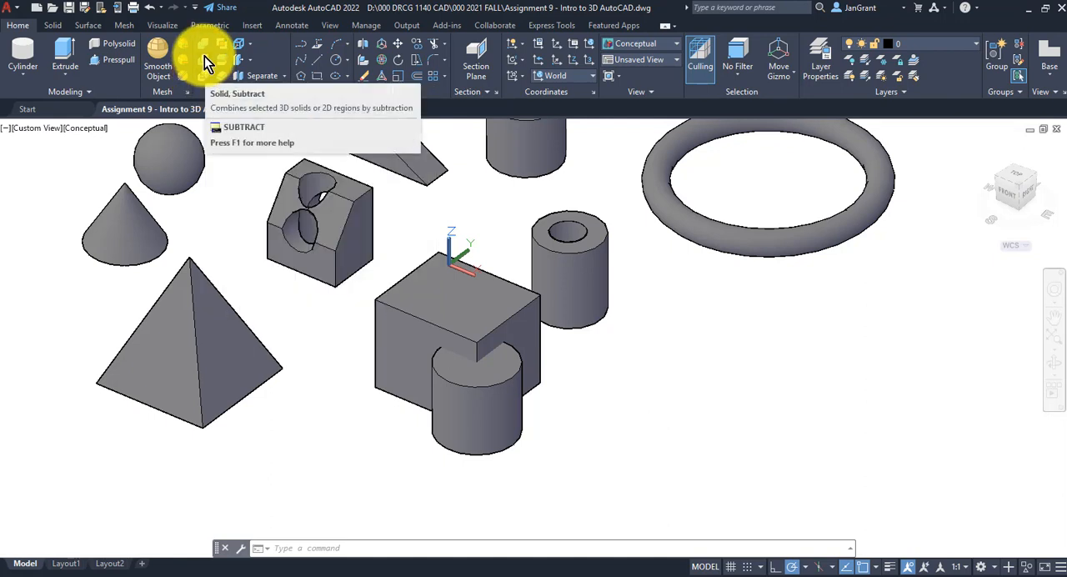
click(206, 59)
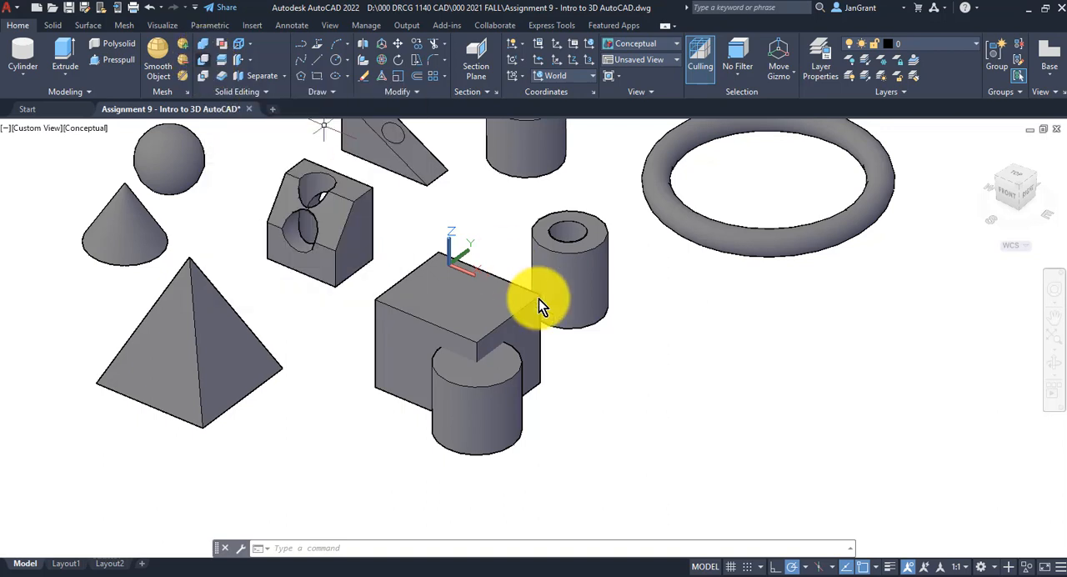
click(535, 302)
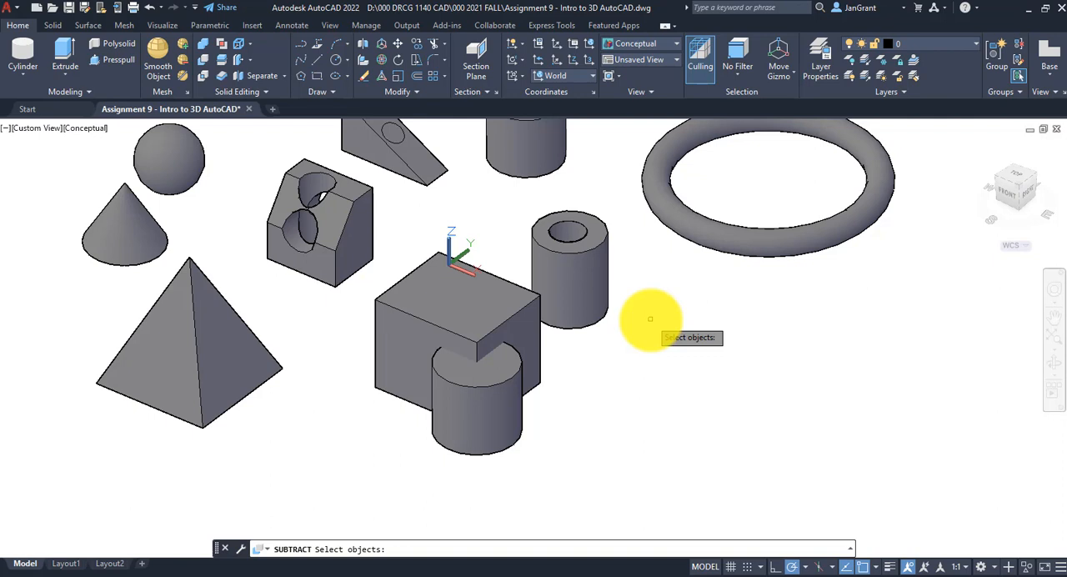
key(F2)
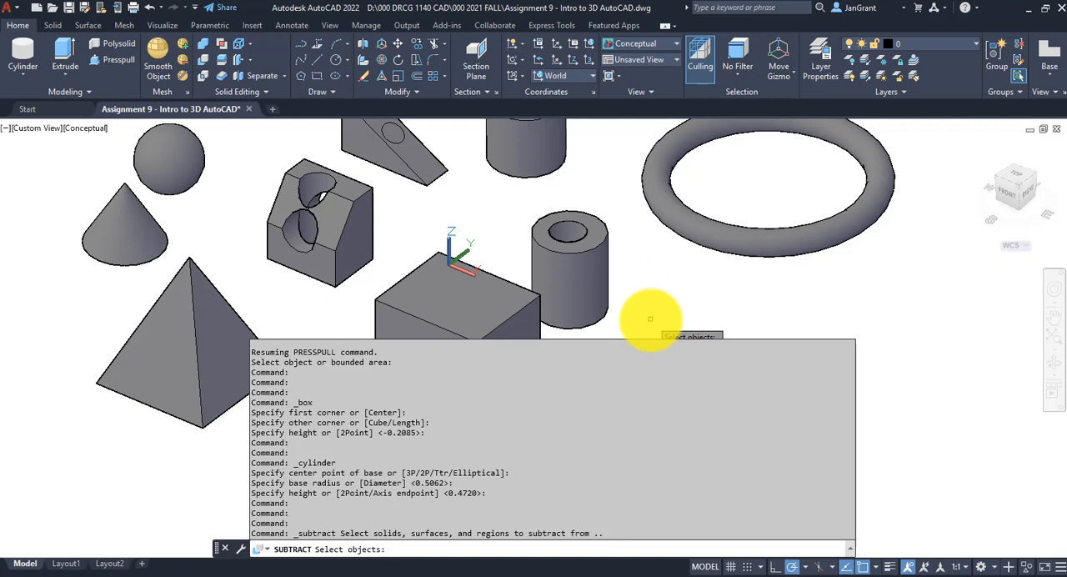
key(F2)
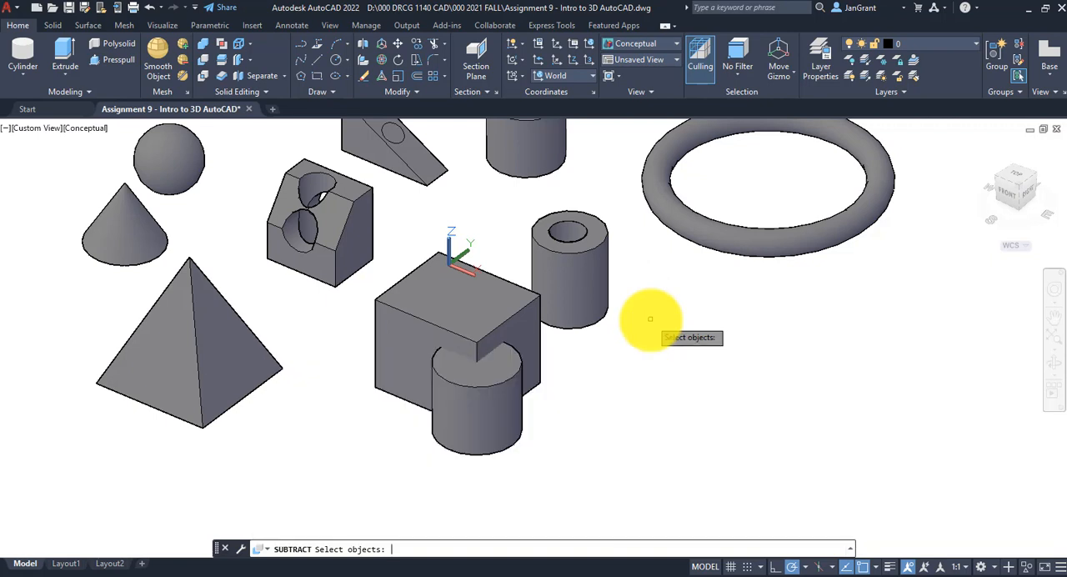
click(498, 319)
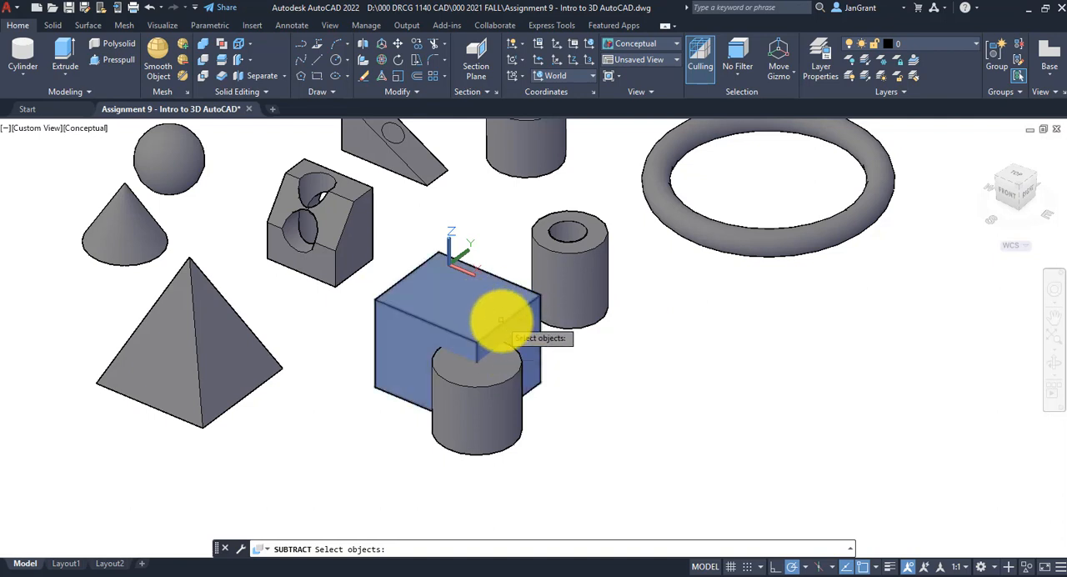
click(500, 321)
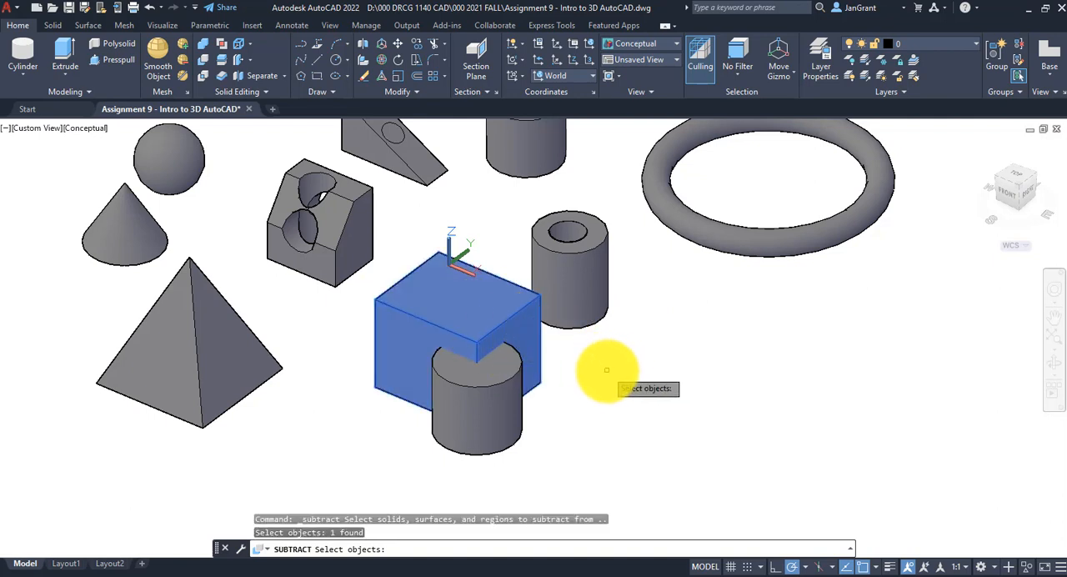
key(Return)
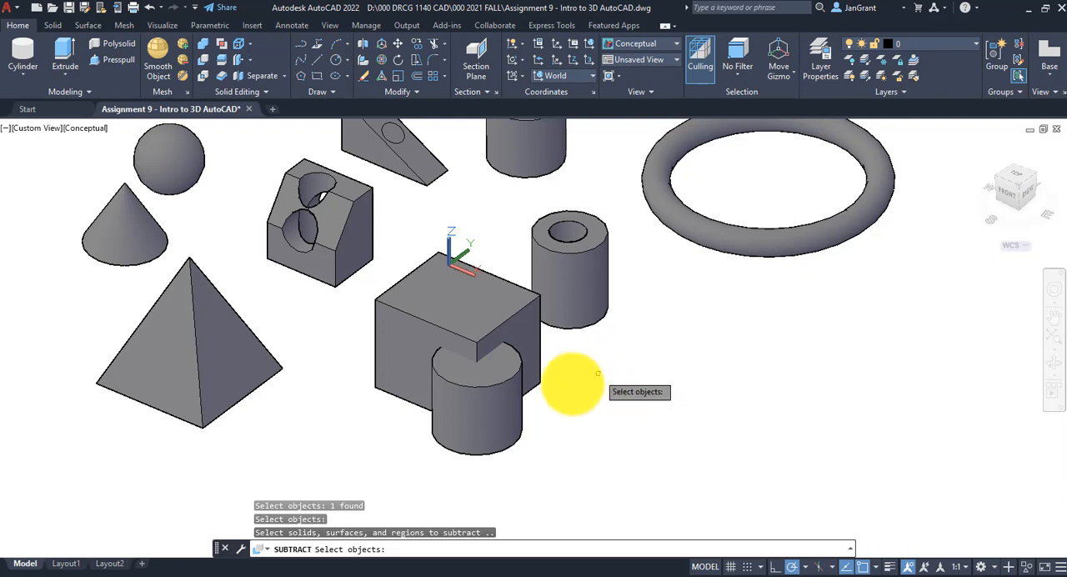
click(492, 386)
key(Return)
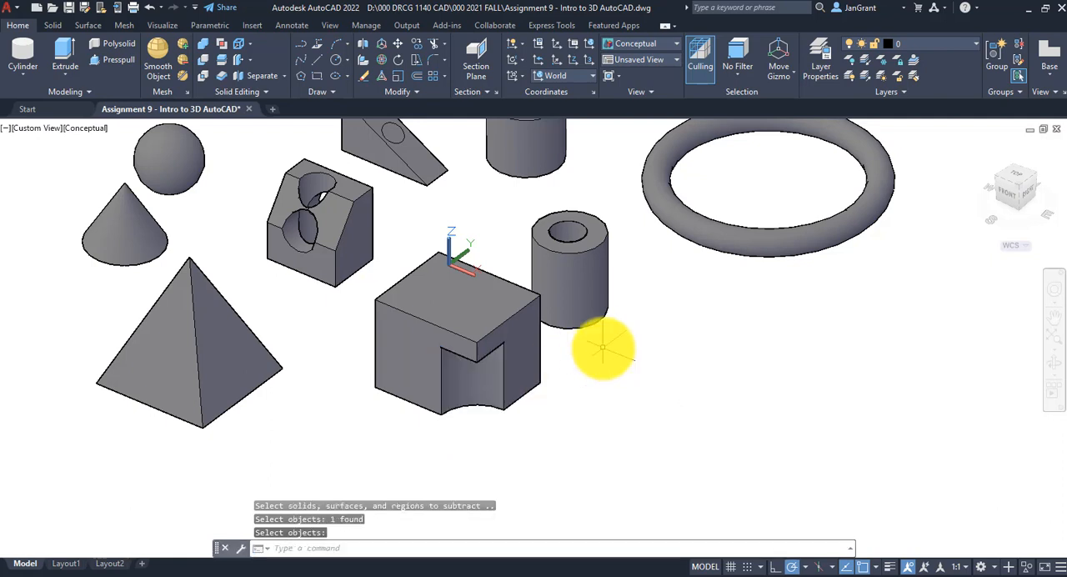
click(150, 8)
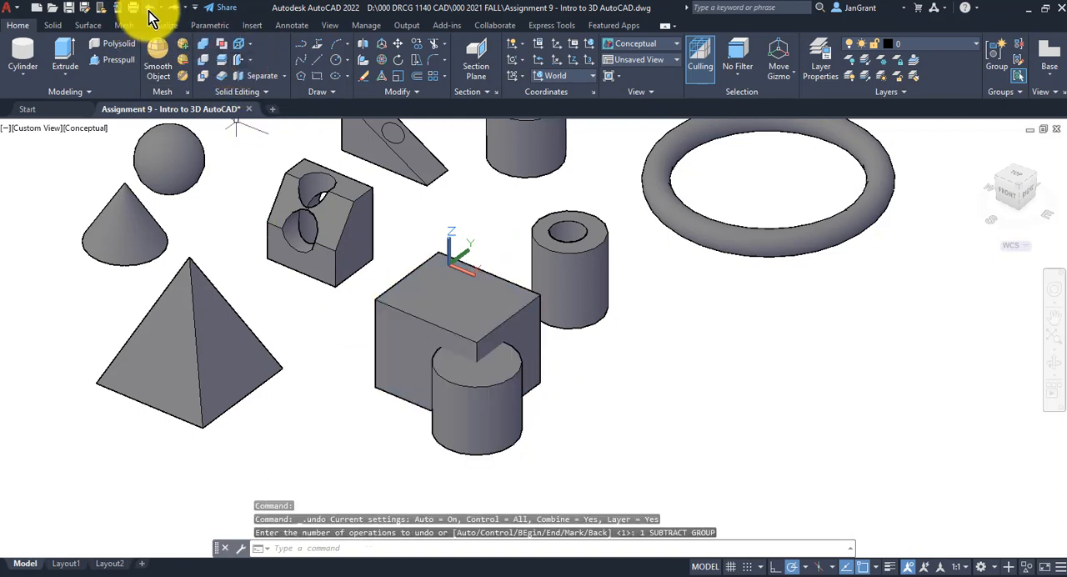
Subtract the overlapping cylinder from the new box to cut a rounded notch in its lower front corner
click(201, 61)
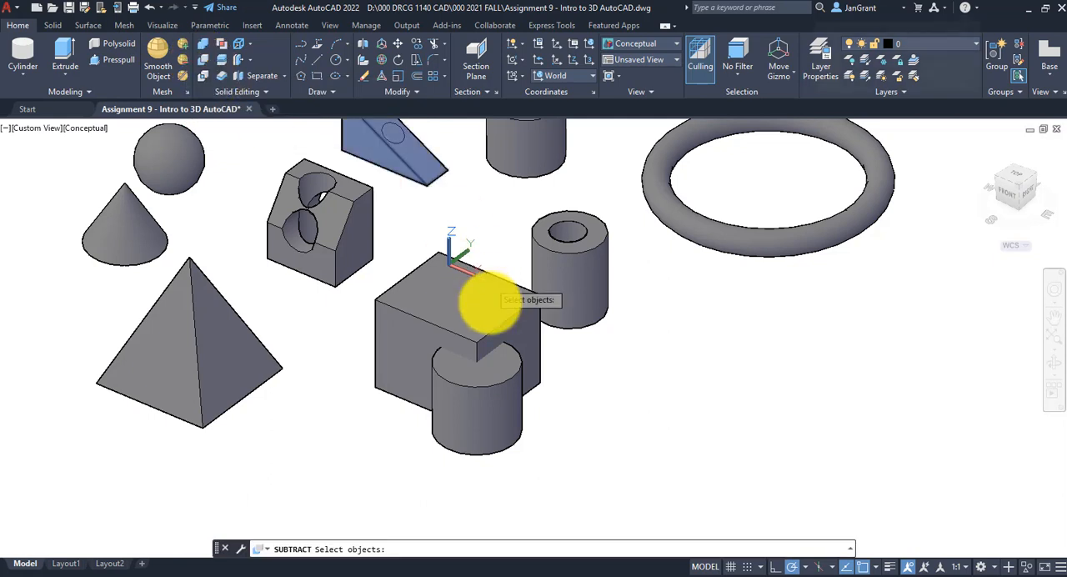
click(503, 316)
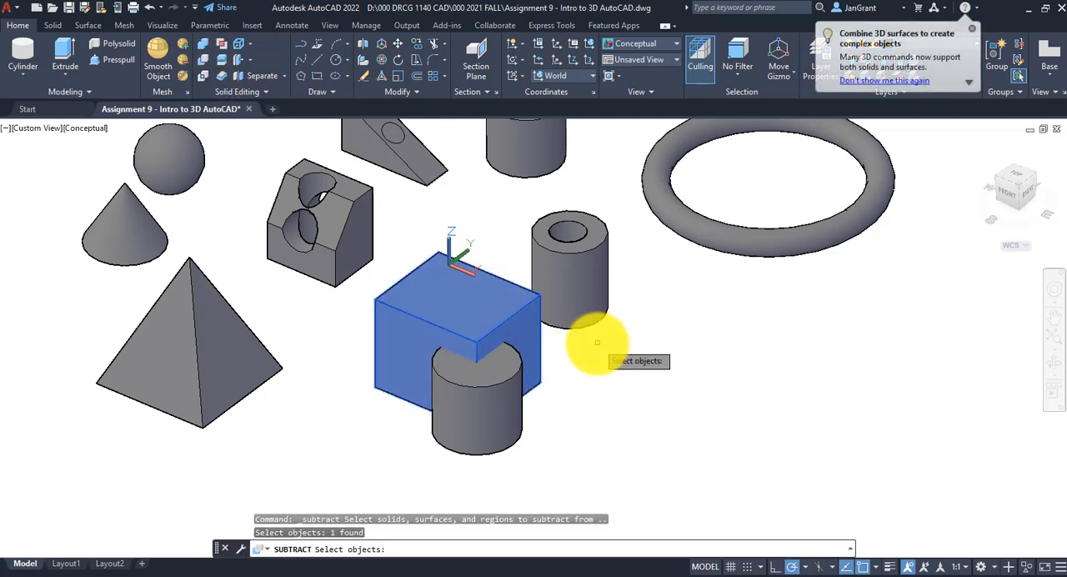
key(Return)
click(490, 434)
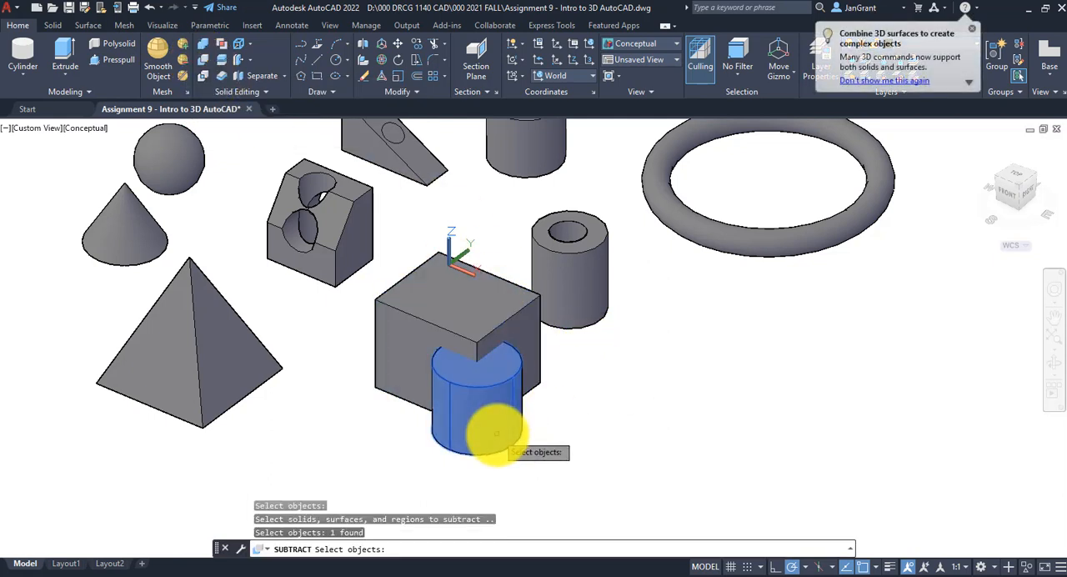
key(Return)
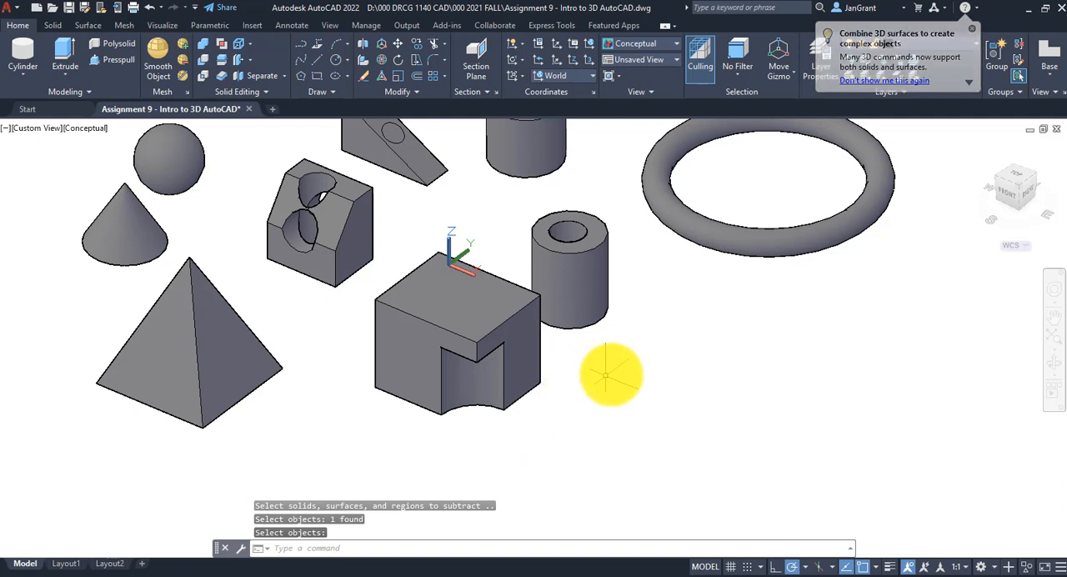
scroll(628, 352, down, 2)
mouse_move(625, 360)
middle_down()
mouse_move(581, 380)
mouse_move(538, 377)
middle_up()
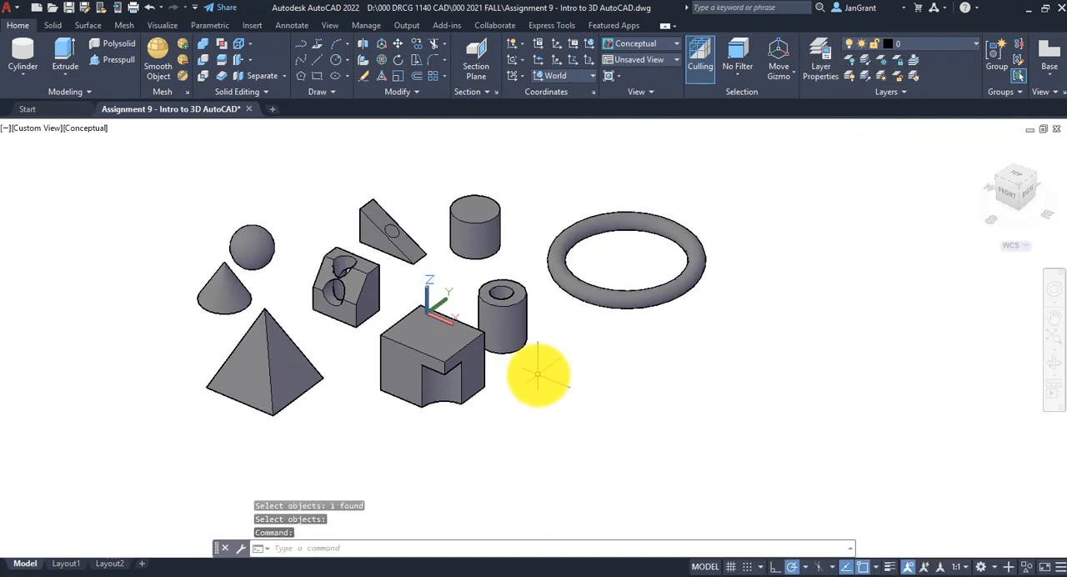
scroll(405, 445, up, 3)
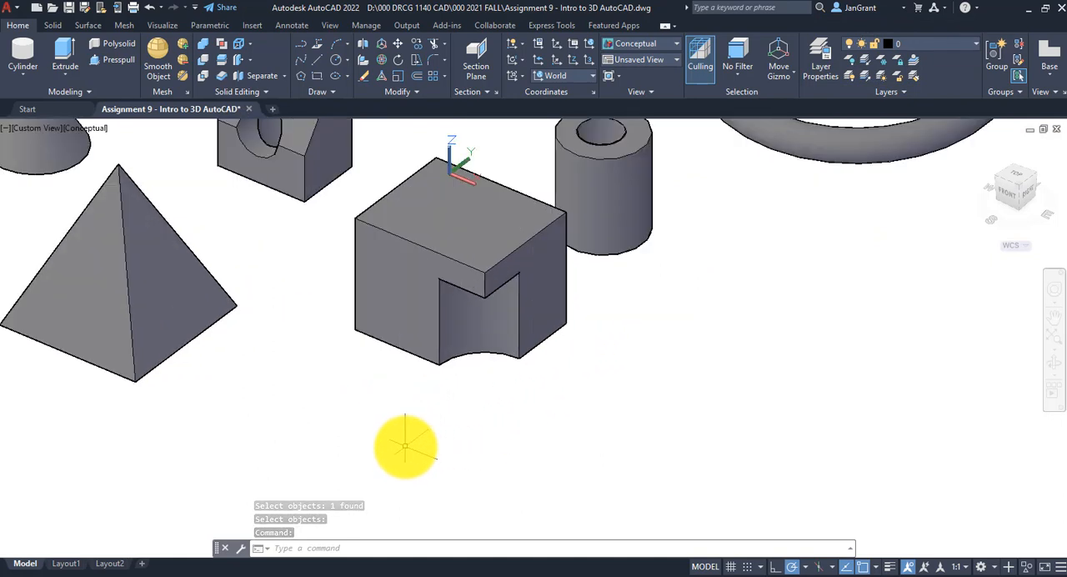
scroll(623, 357, down, 2)
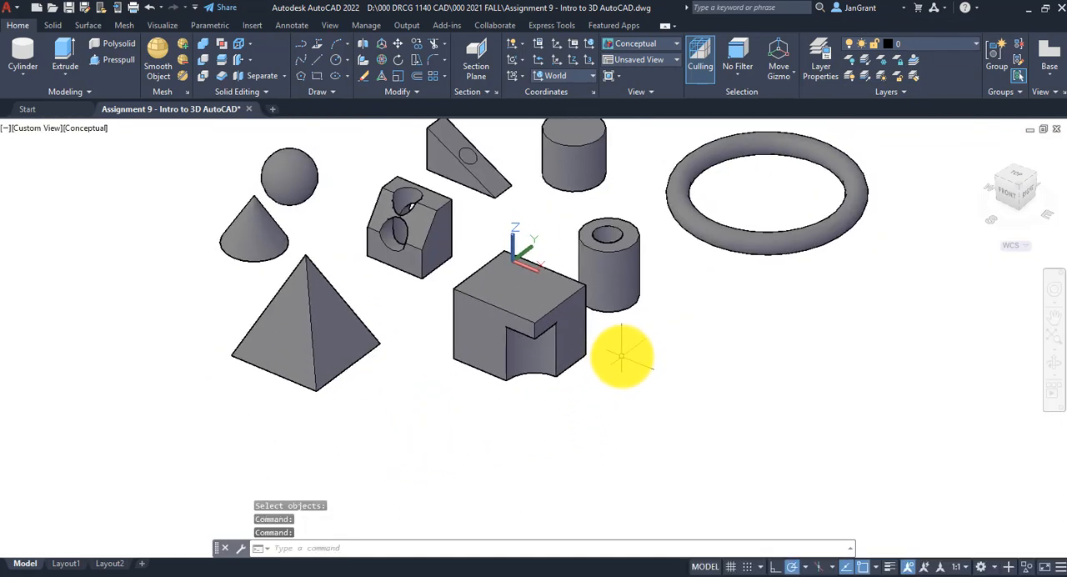
3D rotate the notched box 90 degrees about the X axis, using the front face's lower-left corner as base point
scroll(621, 354, up, 2)
middle_drag(620, 353, 595, 381)
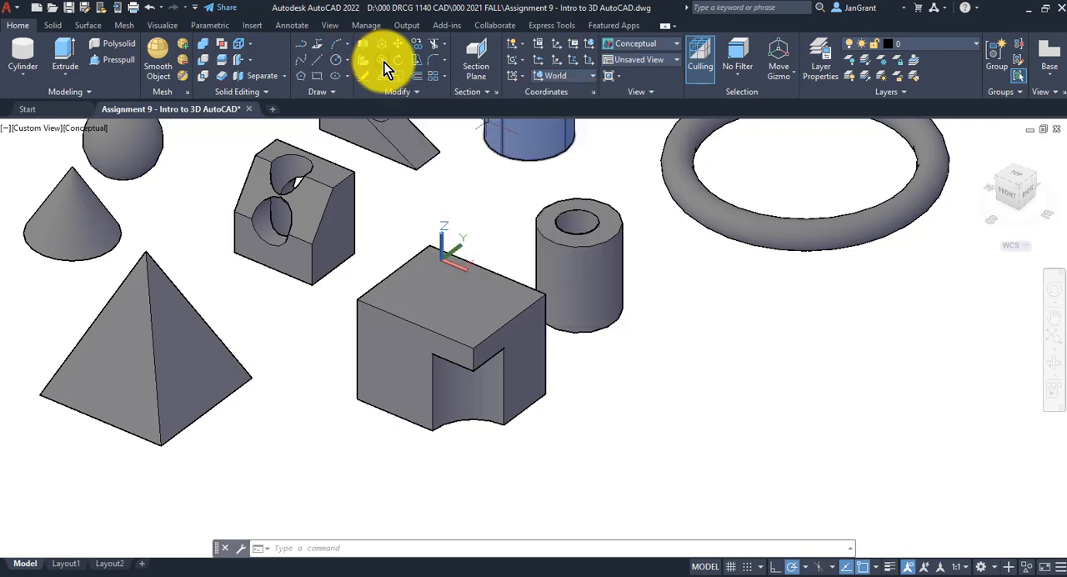
click(384, 62)
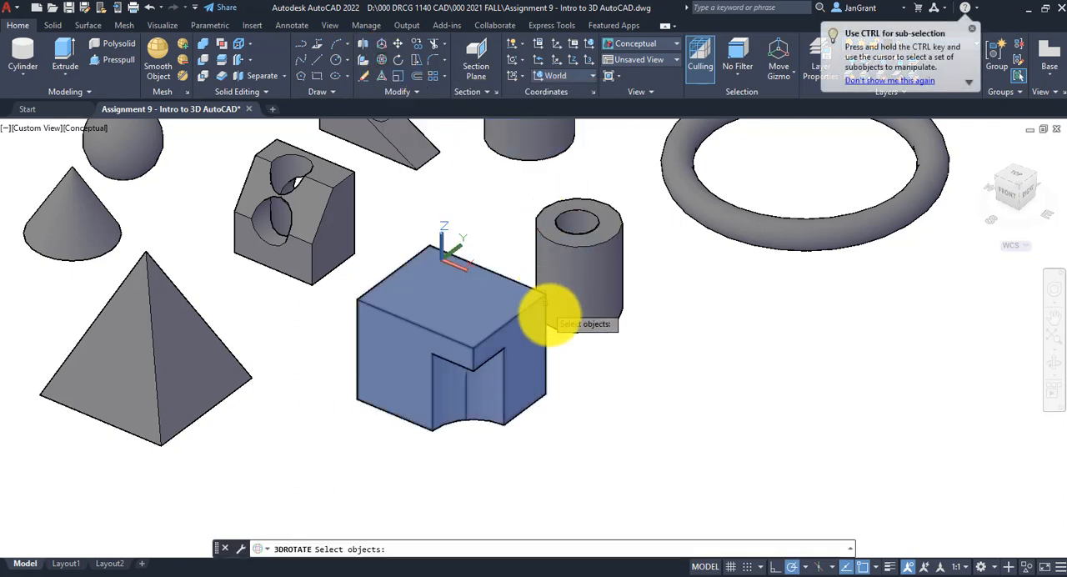
click(500, 327)
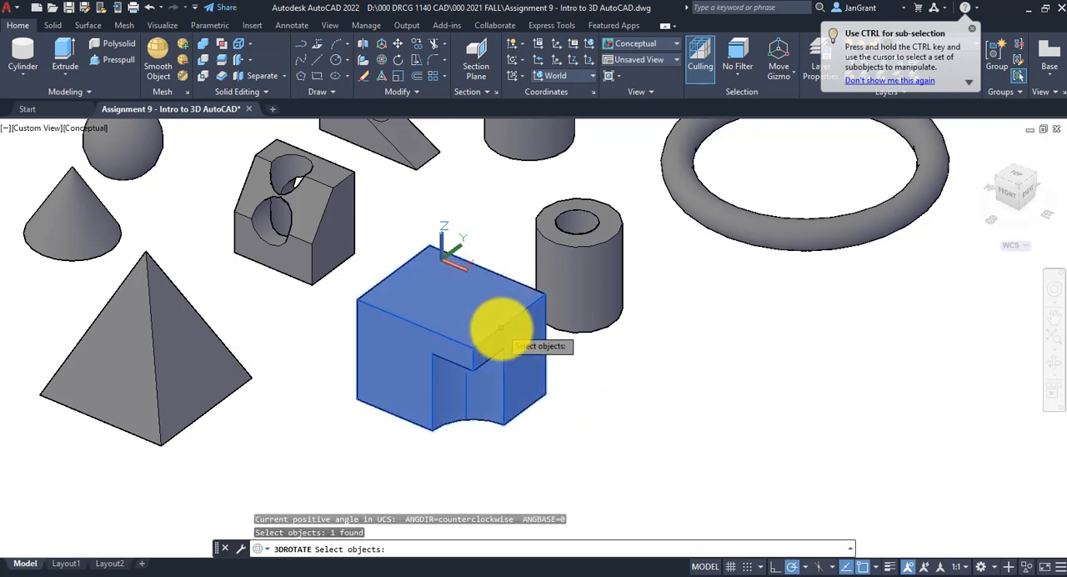
key(Return)
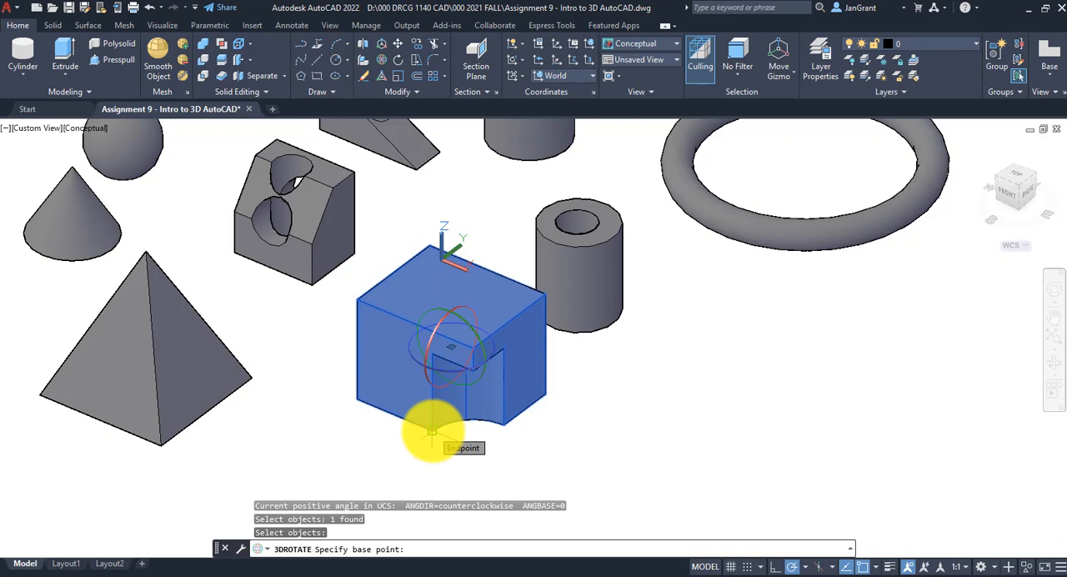
click(356, 399)
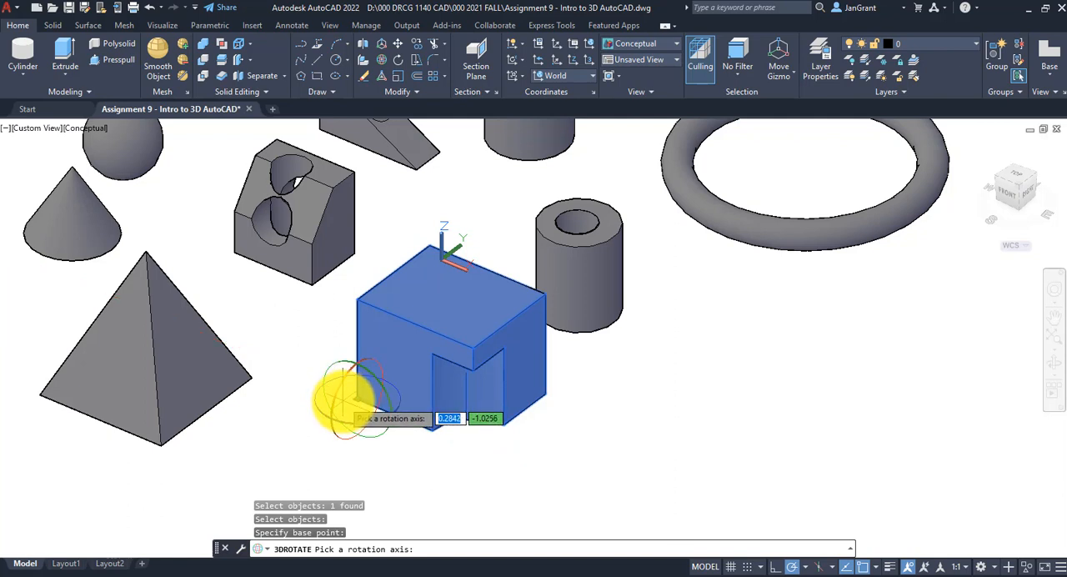
click(337, 390)
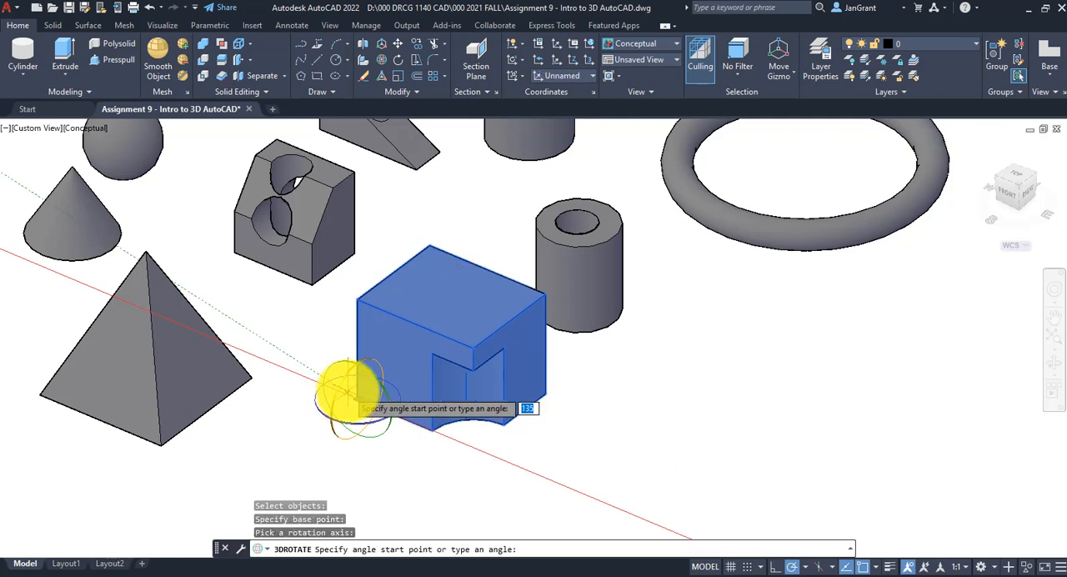
text(90)
key(Return)
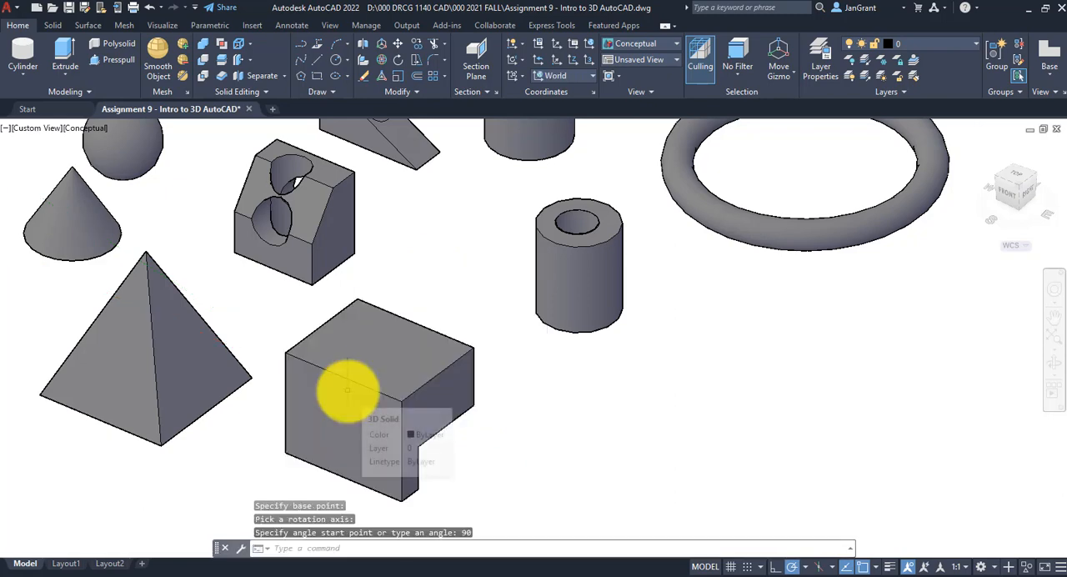
scroll(650, 393, down, 5)
scroll(630, 410, up, 2)
scroll(611, 420, up, 3)
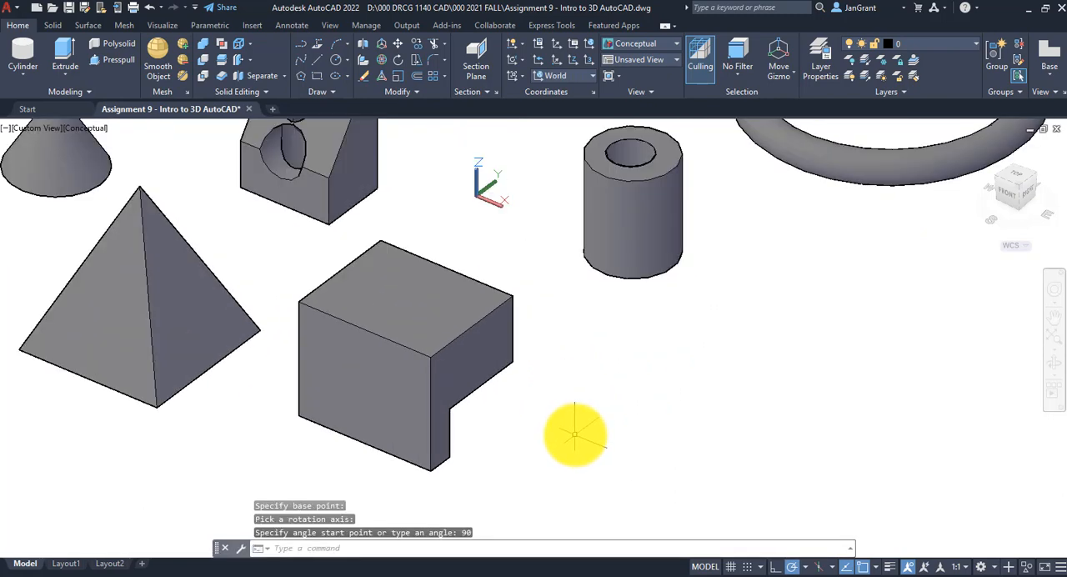
scroll(575, 433, down, 2)
middle_drag(569, 426, 526, 362)
scroll(491, 358, up, 2)
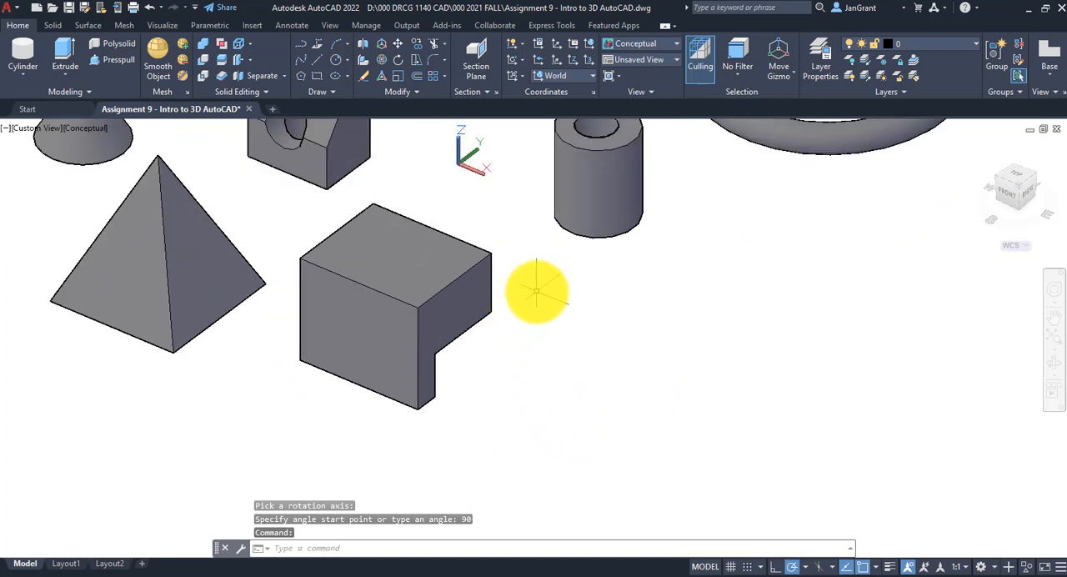
3D rotate the notched box freehand about the X axis, using the front face's lower-right corner as base point, so the rounded notch faces forward
middle_drag(545, 293, 574, 324)
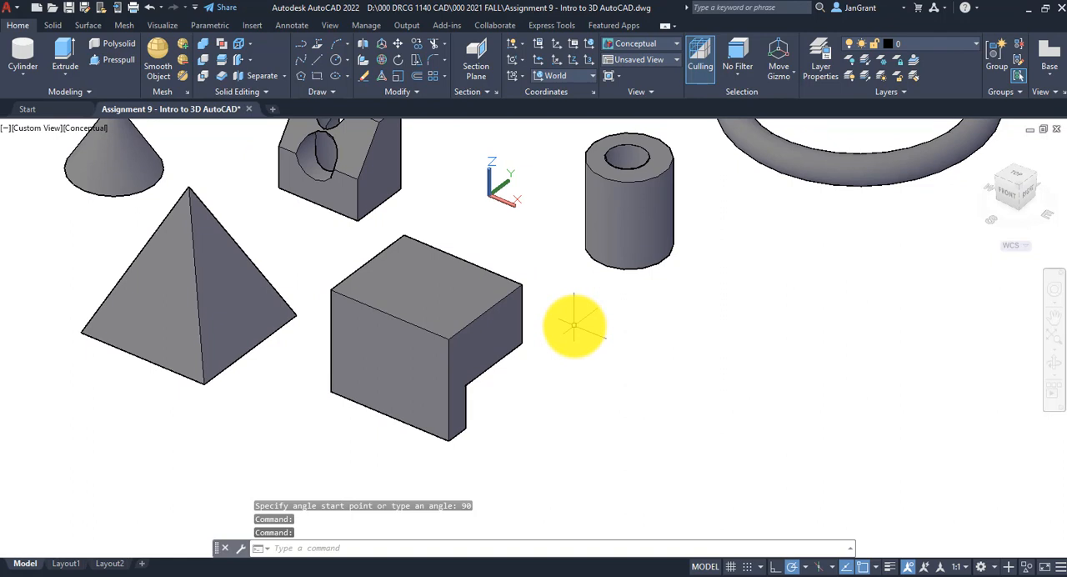
middle_drag(593, 319, 623, 303)
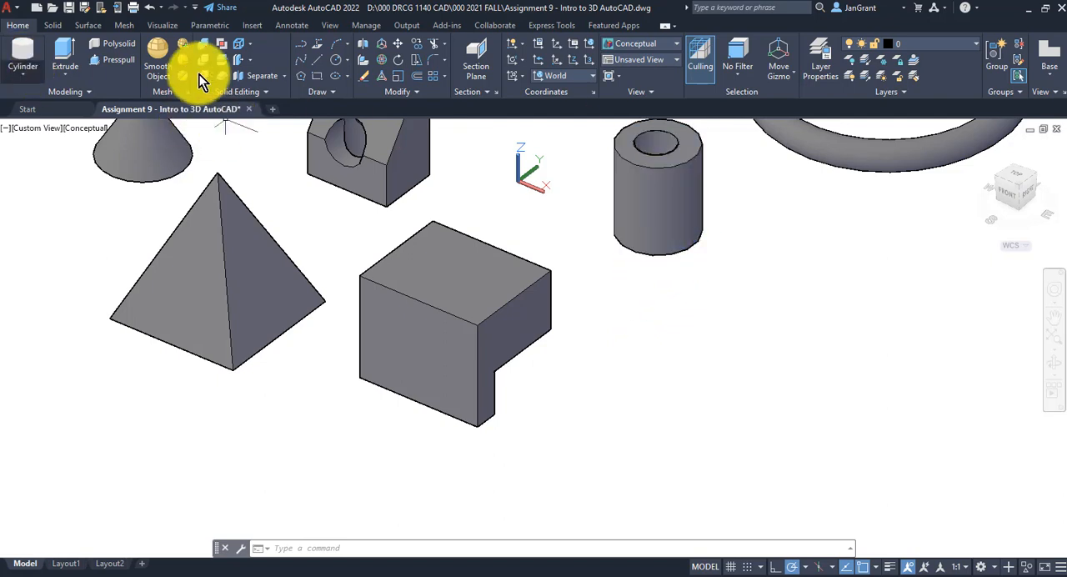
click(385, 63)
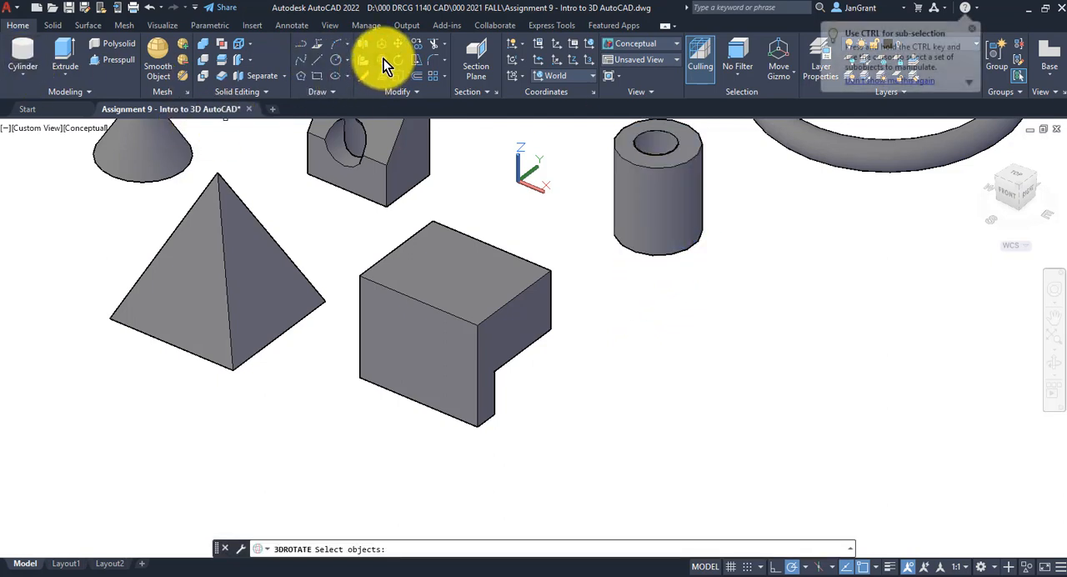
click(510, 300)
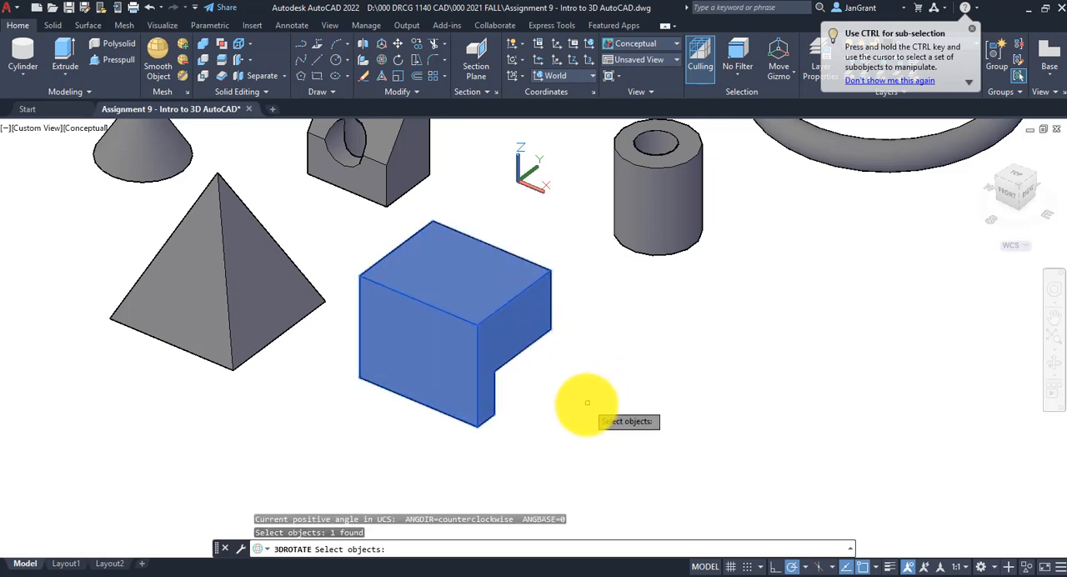
key(Return)
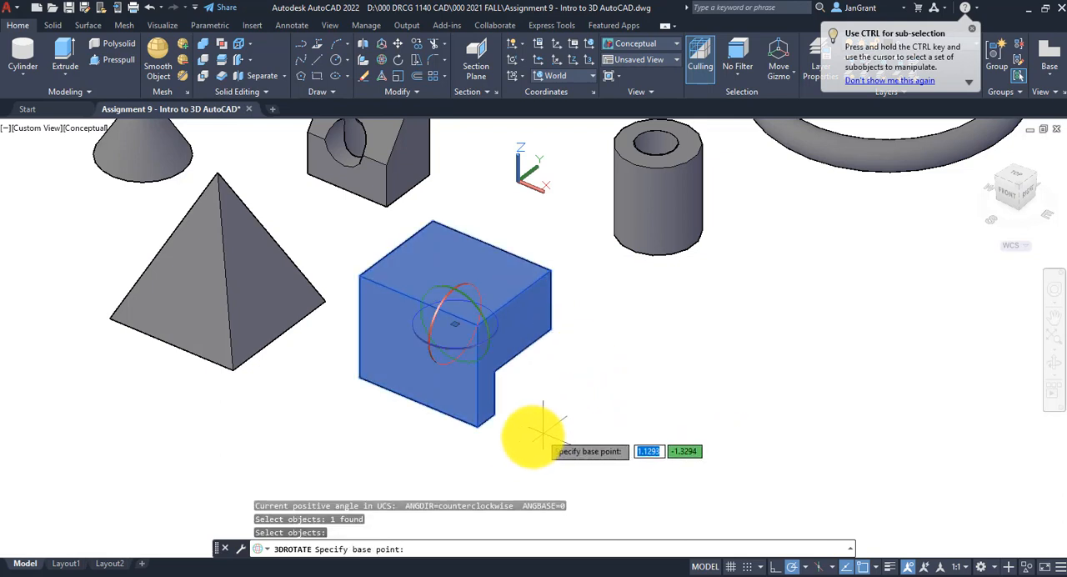
click(476, 428)
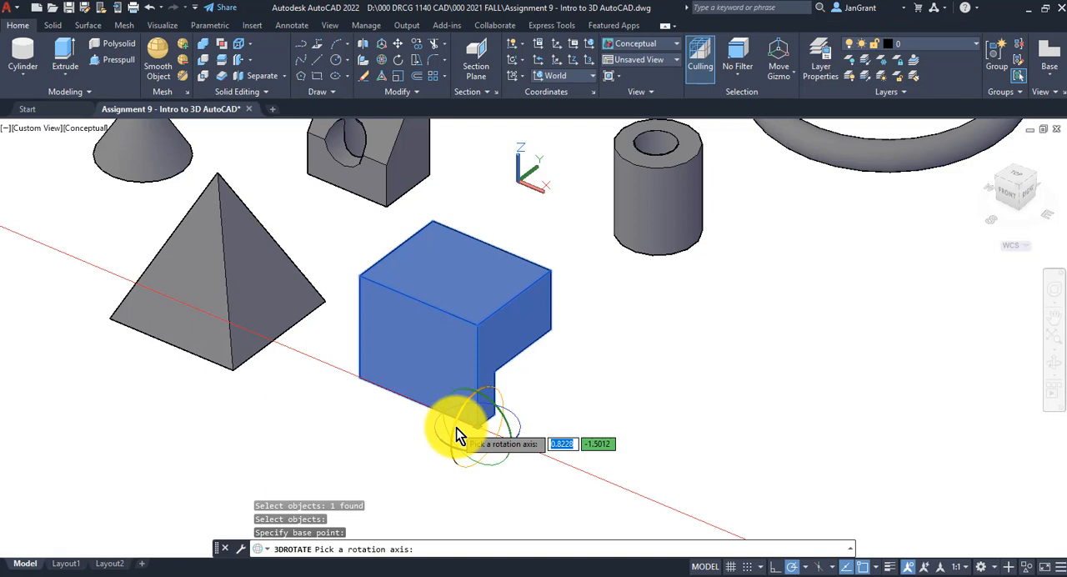
click(456, 430)
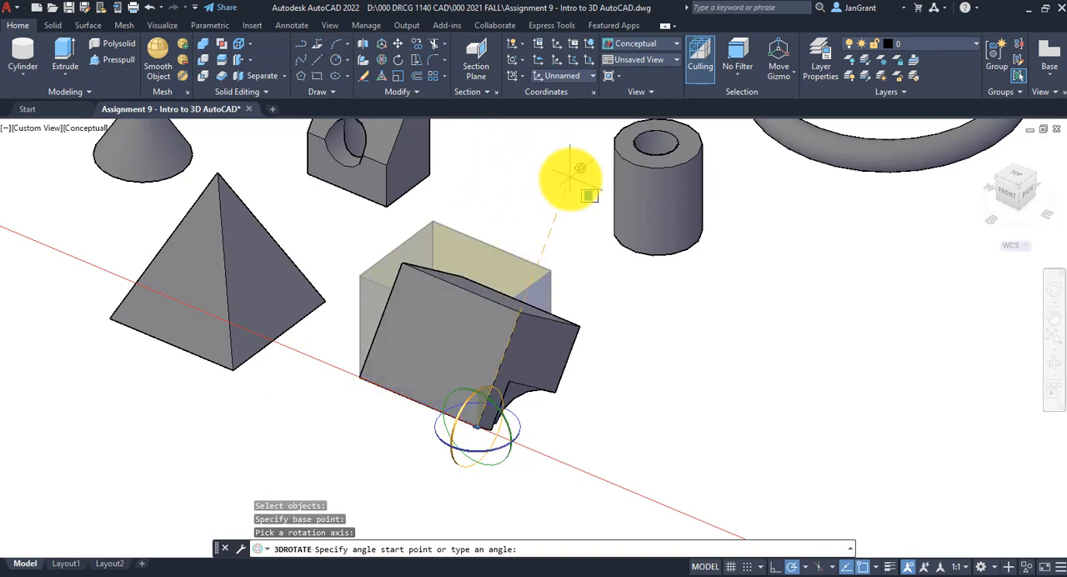
scroll(567, 178, down, 3)
scroll(566, 178, up, 3)
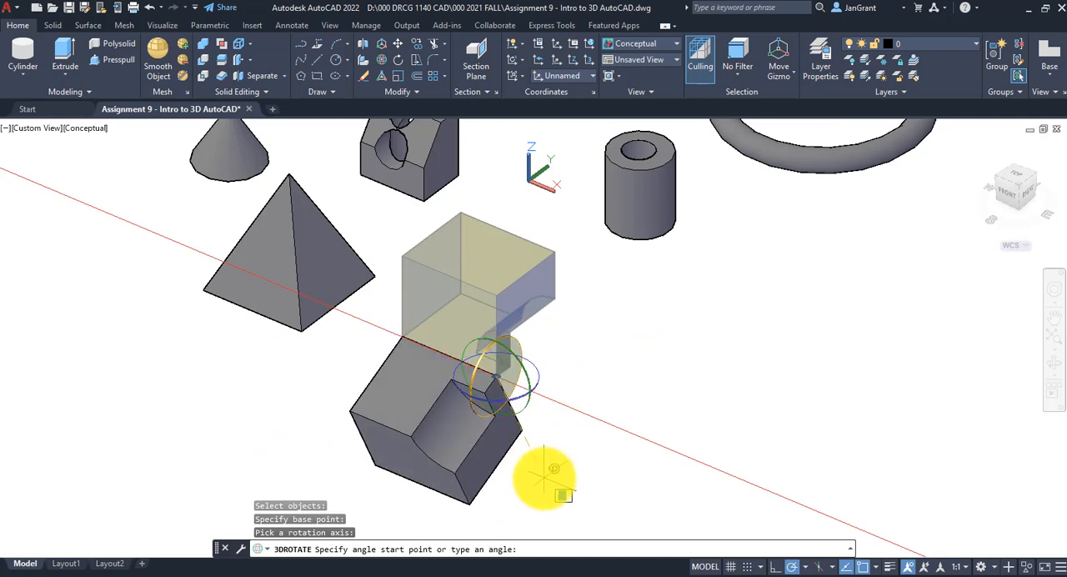
click(543, 477)
scroll(556, 381, down, 8)
scroll(555, 367, up, 2)
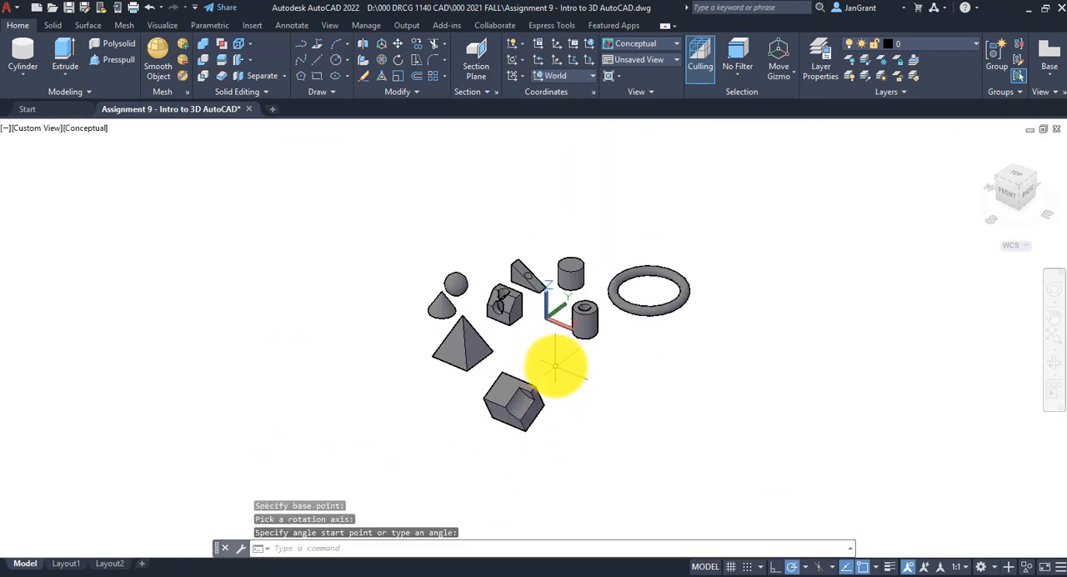
scroll(546, 340, up, 3)
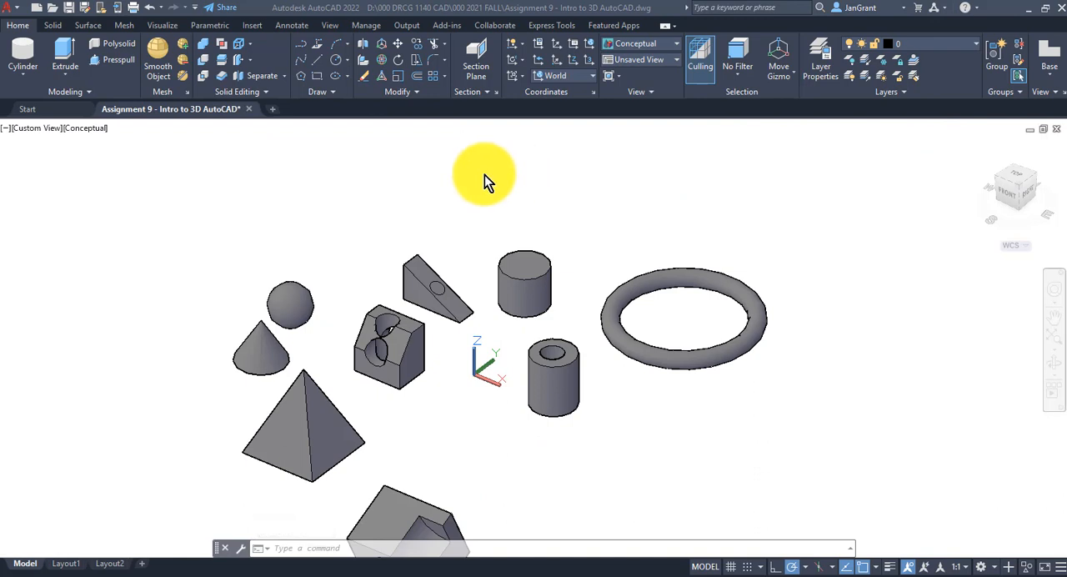
click(535, 281)
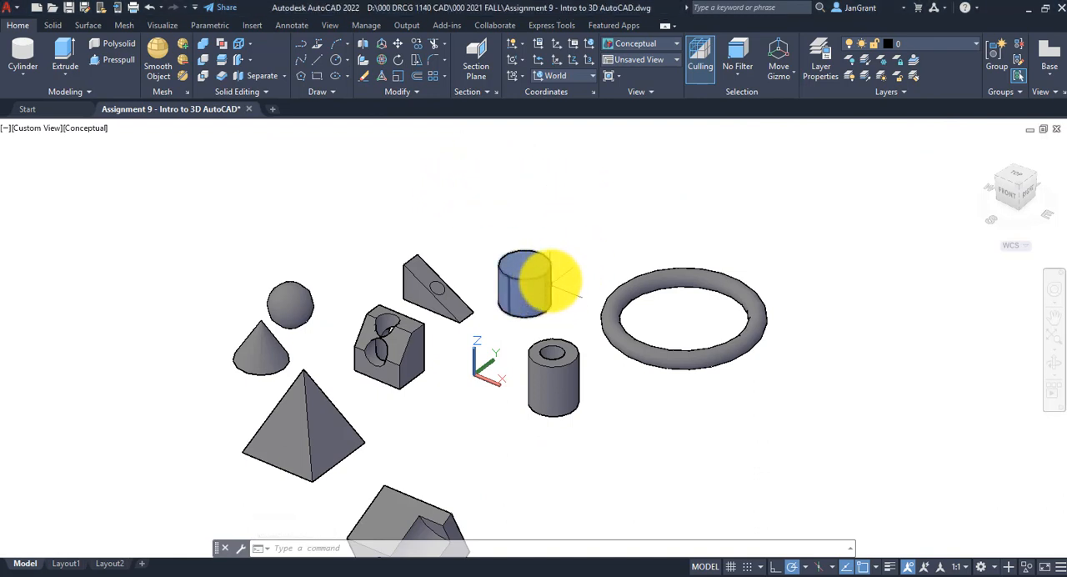
scroll(508, 337, up, 3)
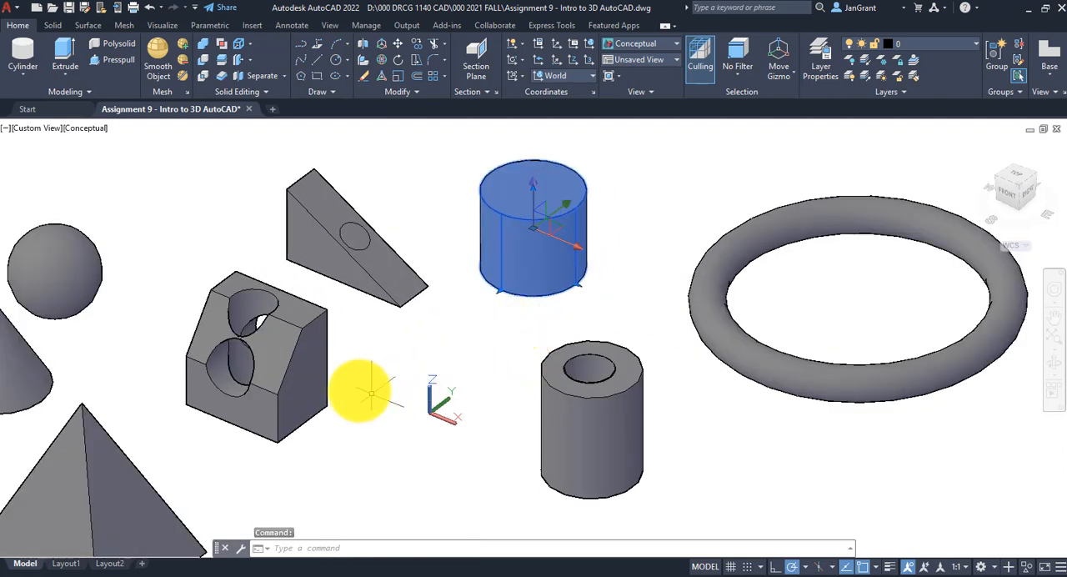
click(308, 326)
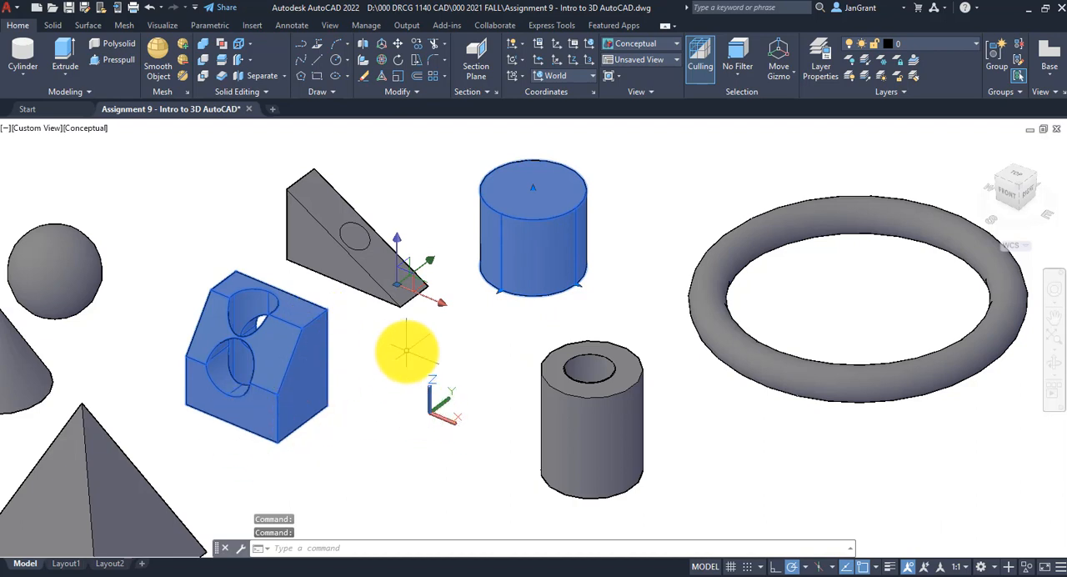
key(Escape)
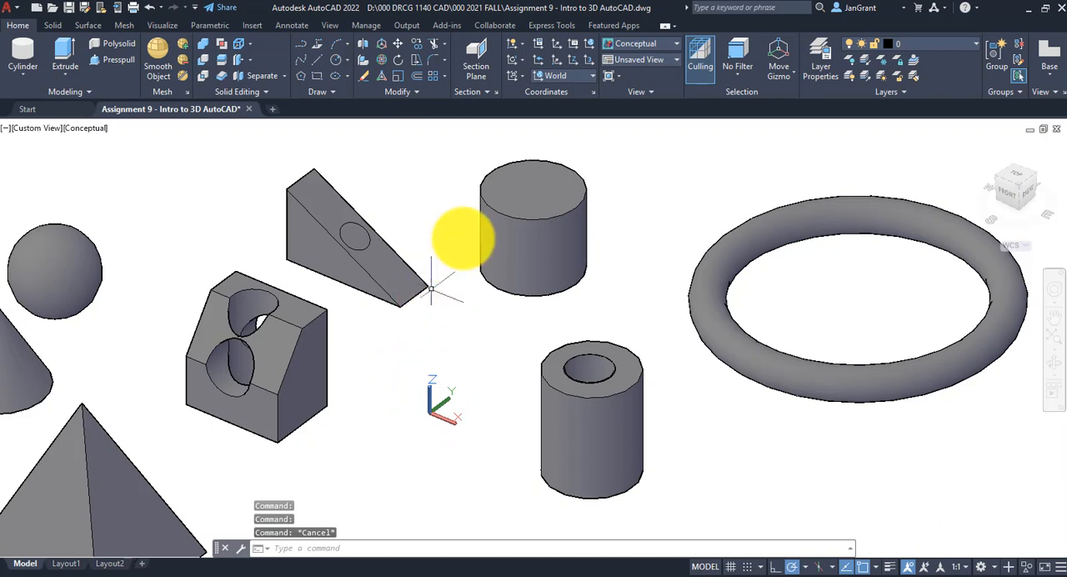
Stretch the solid cylinder behind the hollow one outward by its base grip to a radius of about 0.26
click(570, 204)
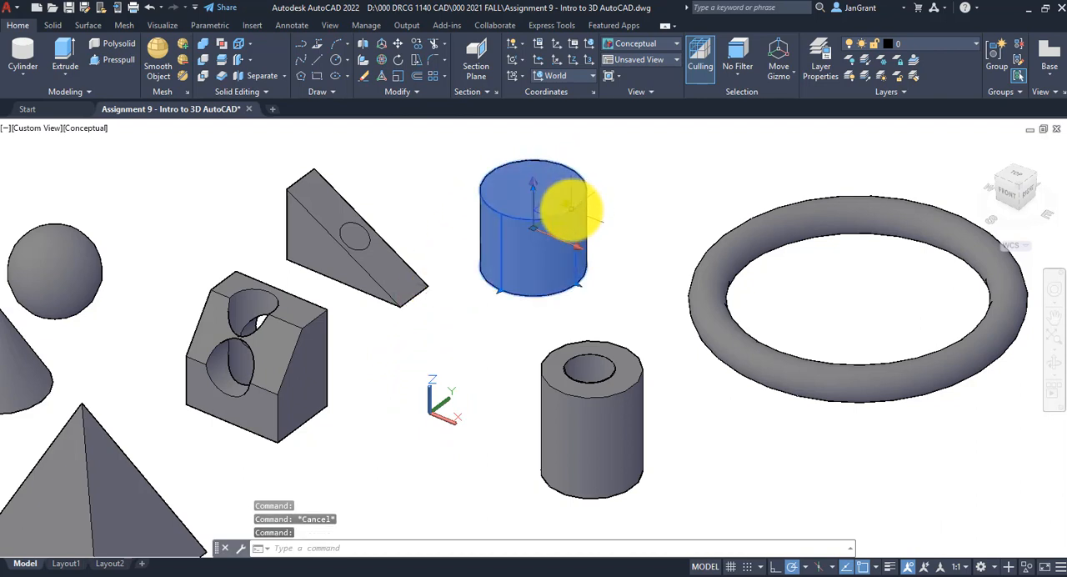
mouse_move(570, 205)
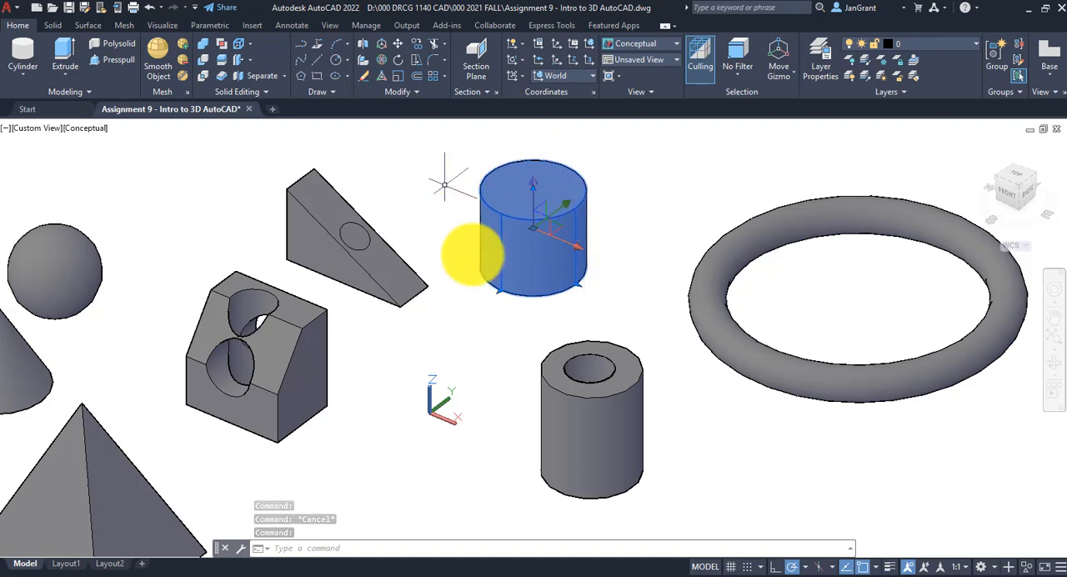
click(500, 293)
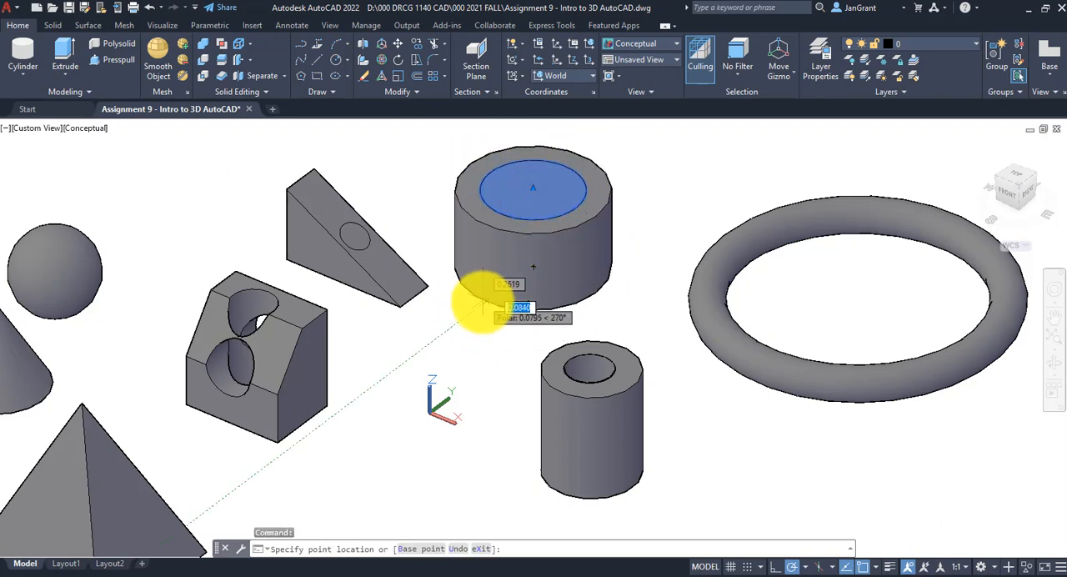
click(483, 302)
Stretch the widened cylinder upward by its top grip to a height of about 0.54
scroll(527, 203, up, 5)
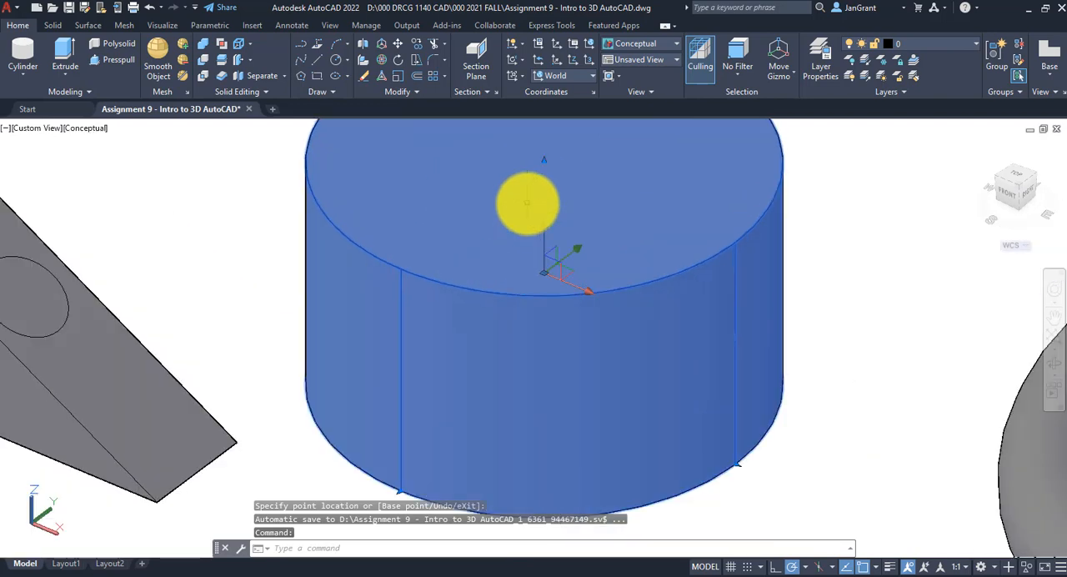
scroll(521, 202, down, 3)
middle_drag(520, 203, 474, 262)
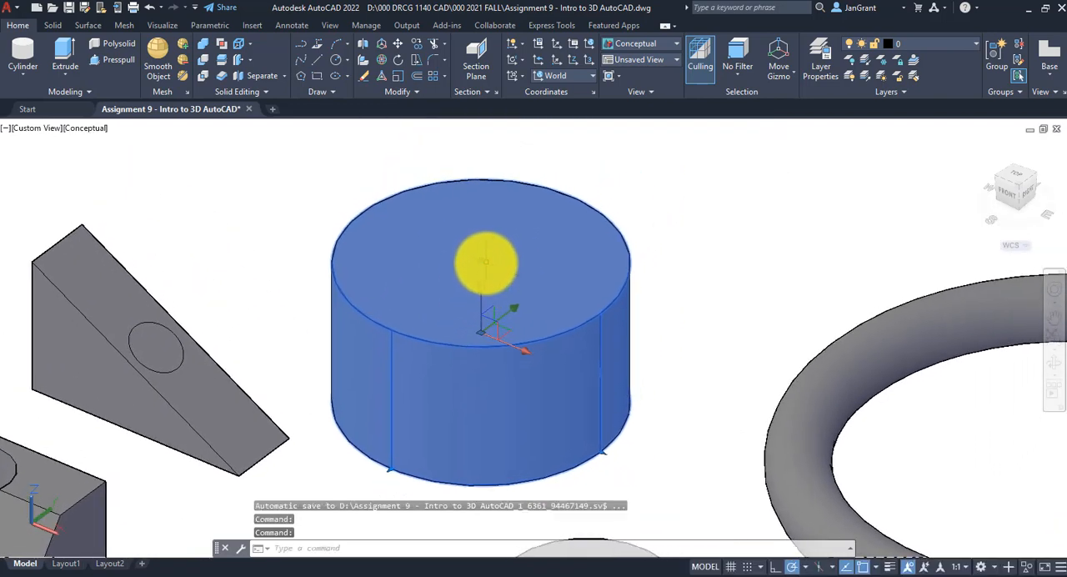
click(479, 260)
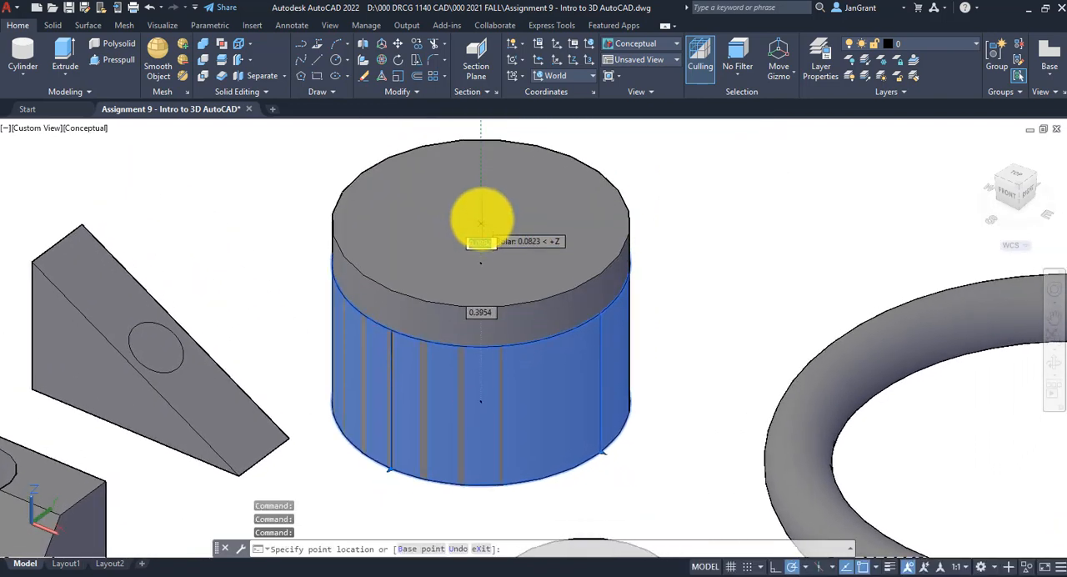
scroll(481, 222, down, 4)
shift+middle_drag(475, 185, 476, 223)
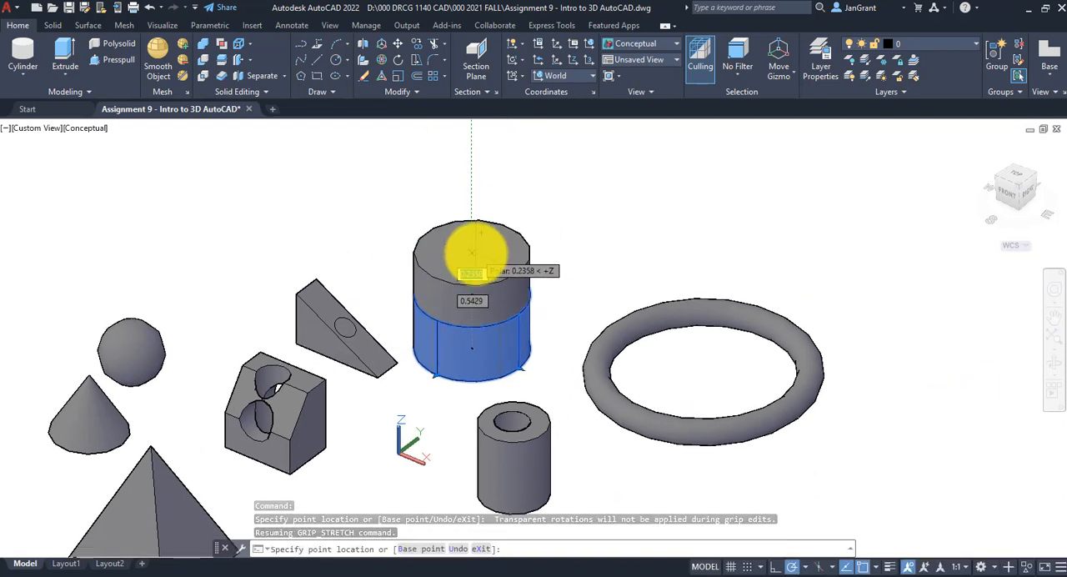
click(472, 250)
Move the enlarged cylinder up about 0.80 along the Z axis and about 0.49 along the X axis, and deselect it
scroll(559, 288, up, 2)
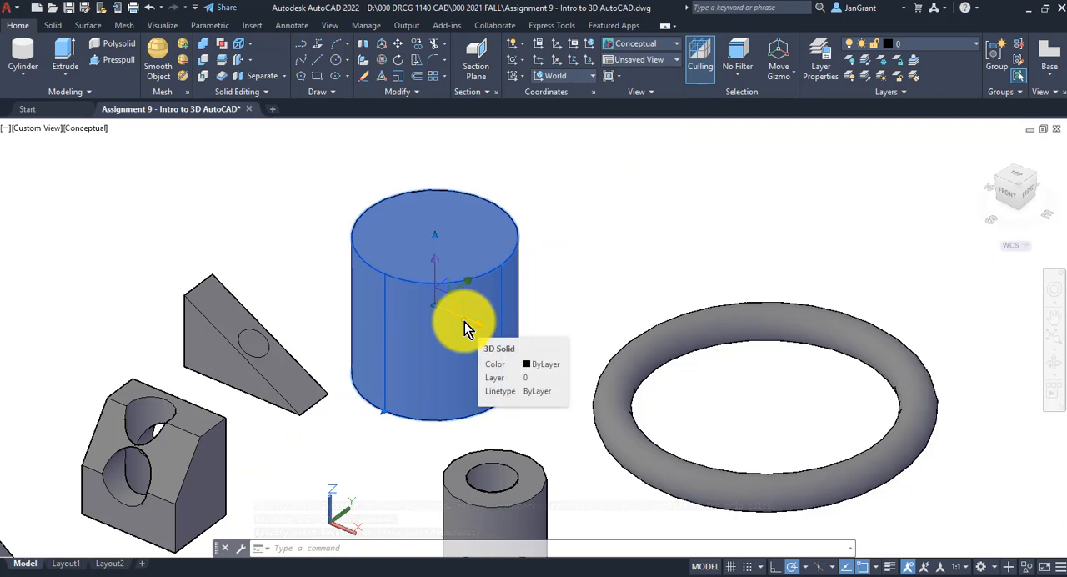
click(437, 282)
scroll(438, 275, down, 4)
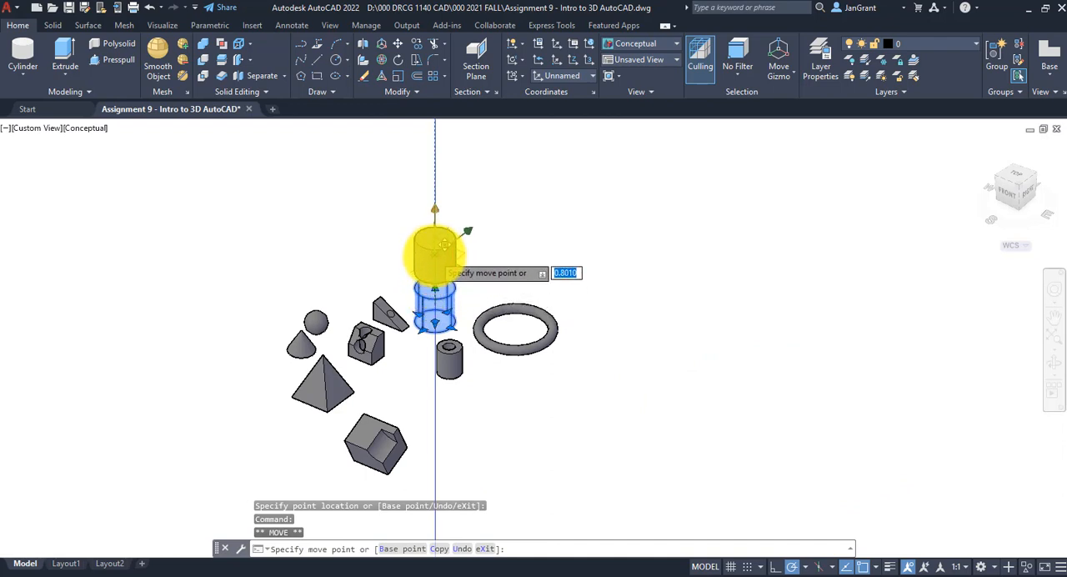
click(441, 248)
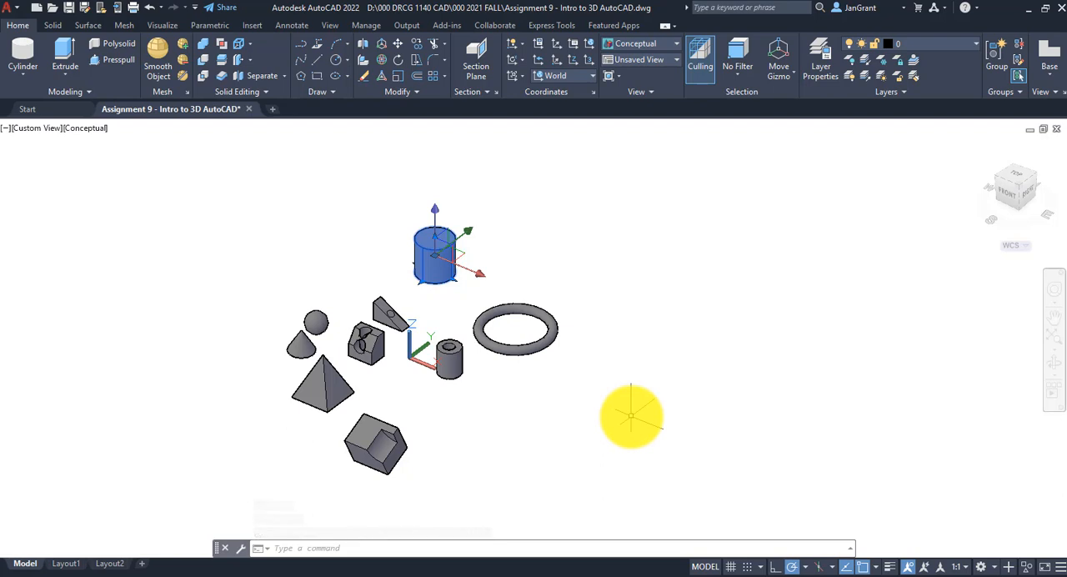
click(470, 272)
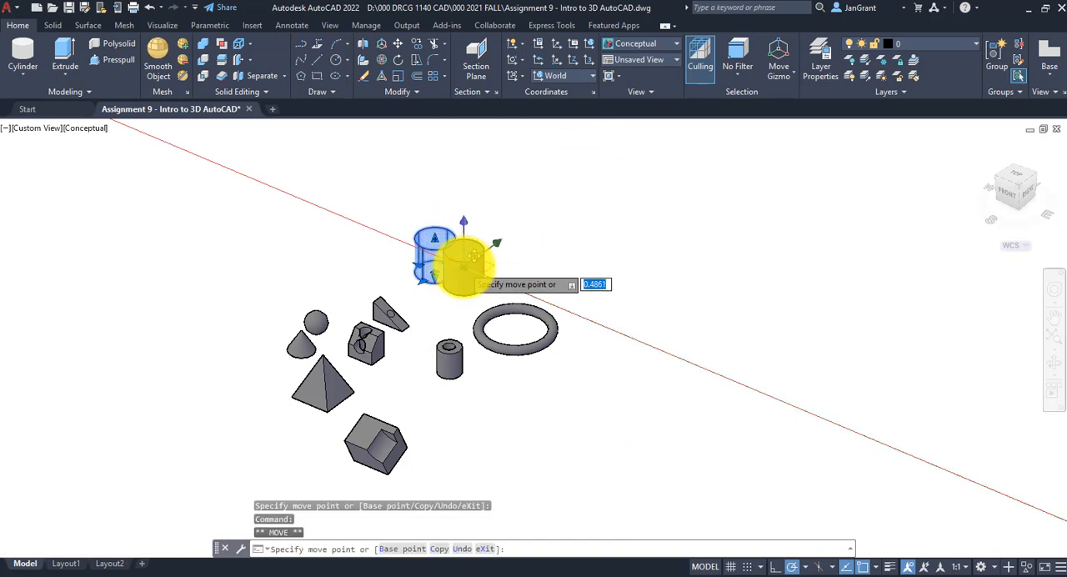
click(464, 267)
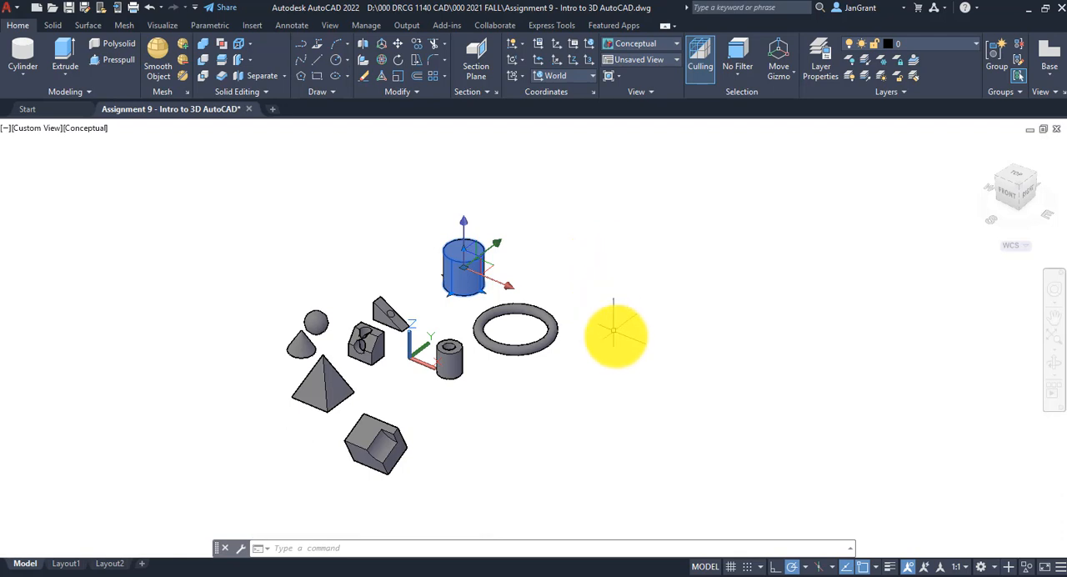
mouse_move(614, 334)
shift+middle_down()
mouse_move(619, 348)
mouse_move(587, 337)
mouse_move(575, 269)
mouse_move(445, 205)
mouse_move(393, 276)
mouse_move(439, 362)
mouse_move(552, 376)
mouse_move(629, 345)
shift+middle_up()
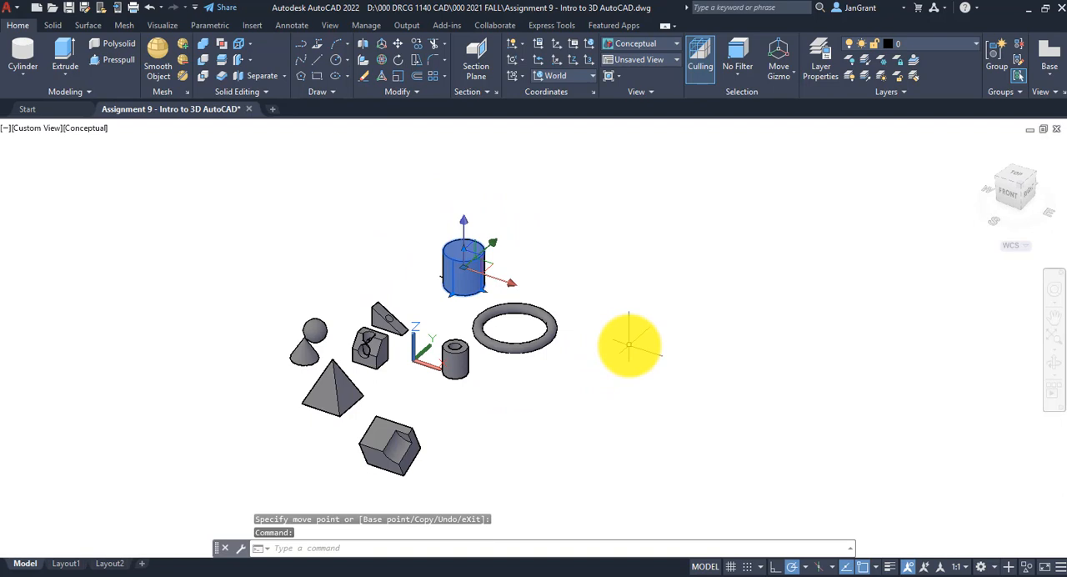
key(Escape)
key(Escape)
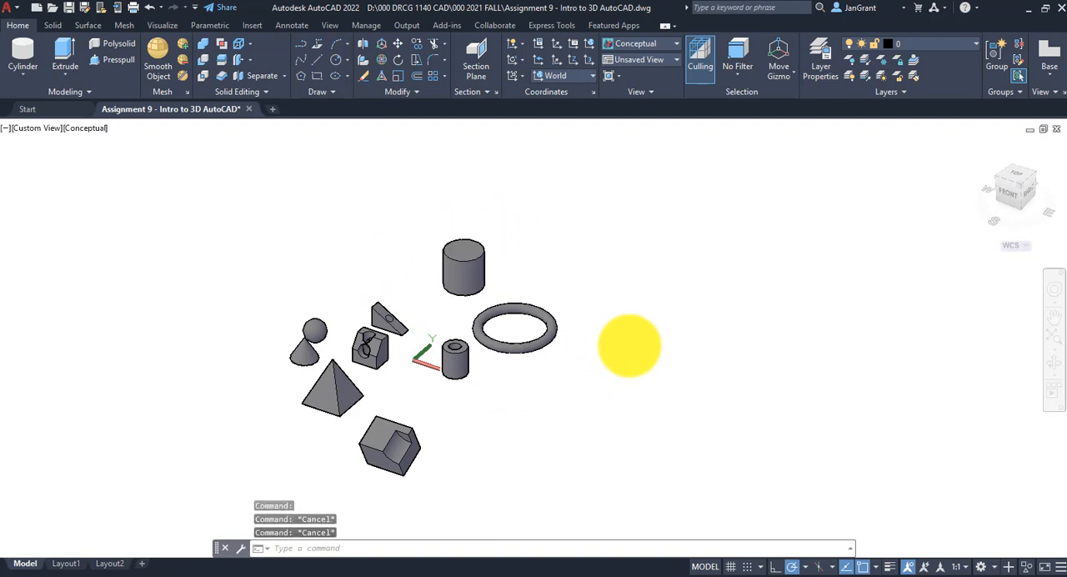
key(Escape)
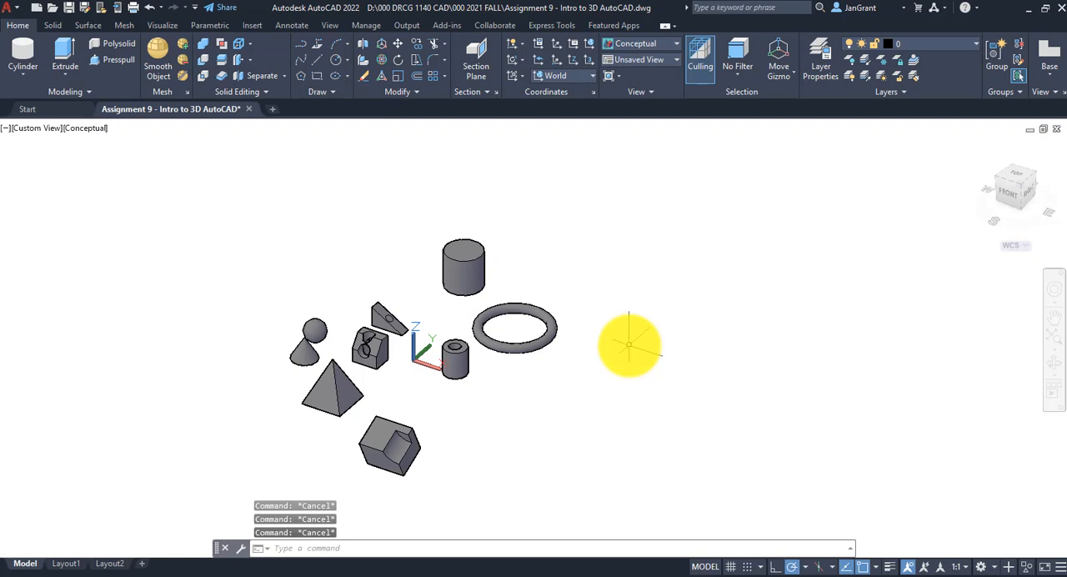
shift+middle_drag(605, 369, 531, 402)
scroll(451, 334, up, 3)
scroll(460, 308, down, 2)
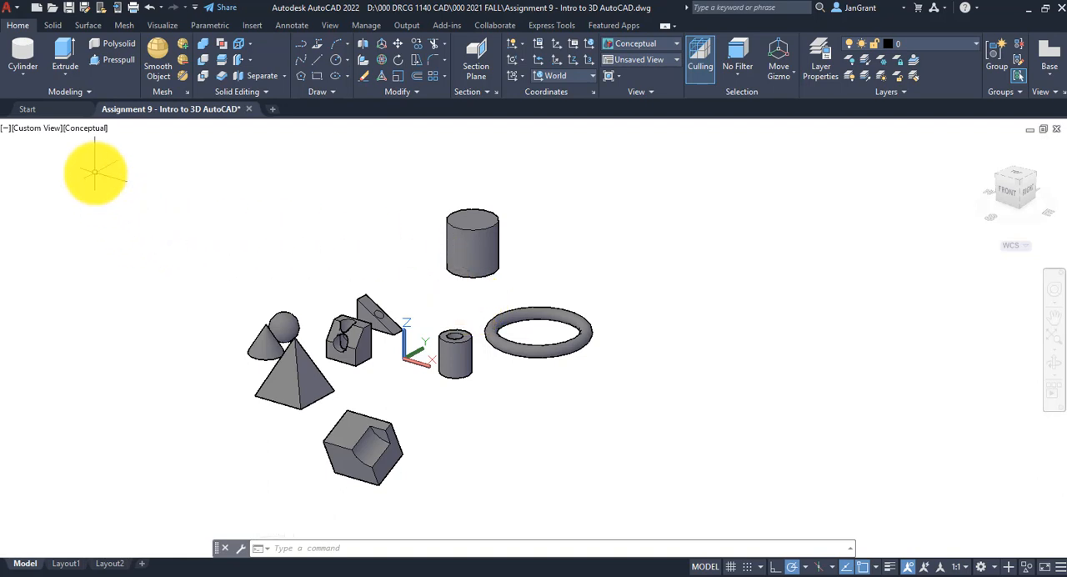
click(72, 74)
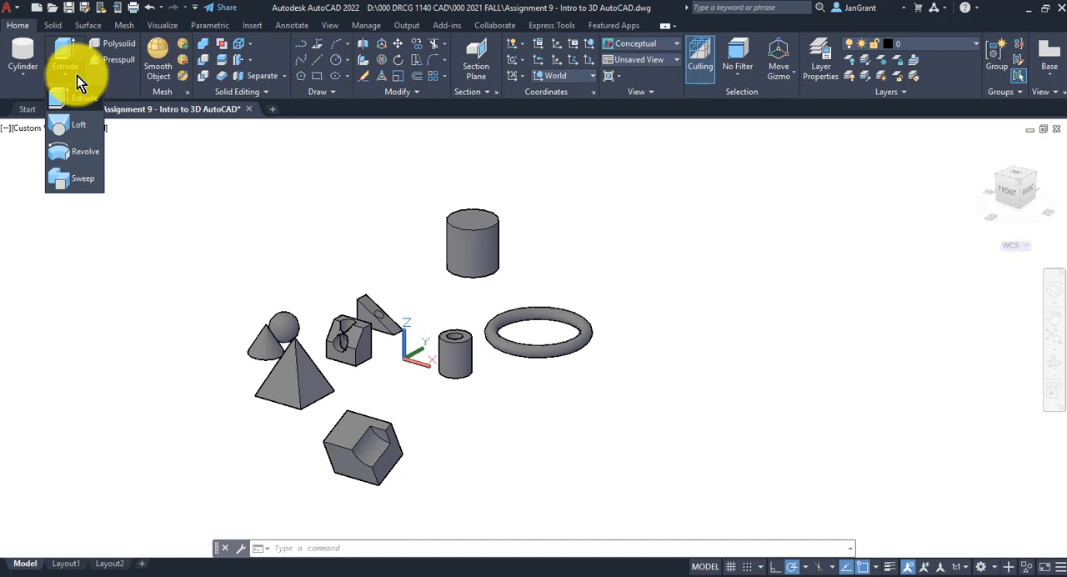
click(694, 249)
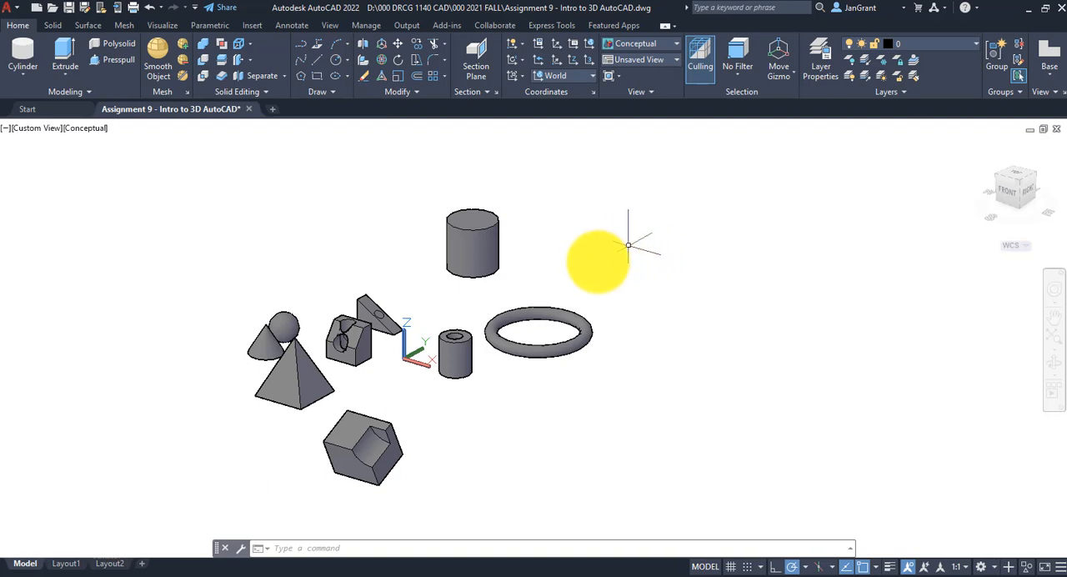
scroll(523, 273, up, 2)
middle_drag(524, 274, 565, 227)
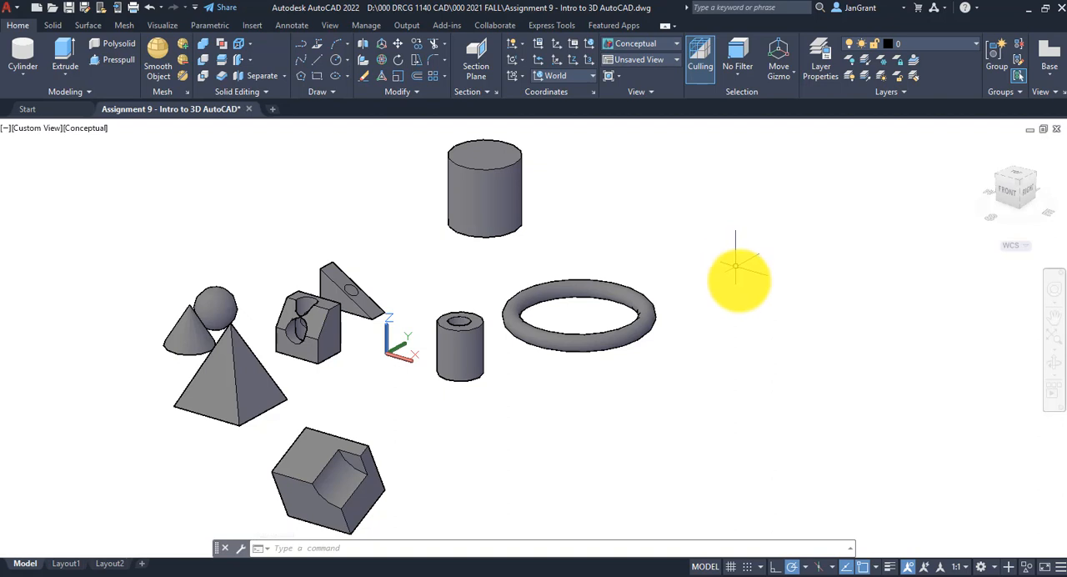
middle_drag(726, 309, 652, 310)
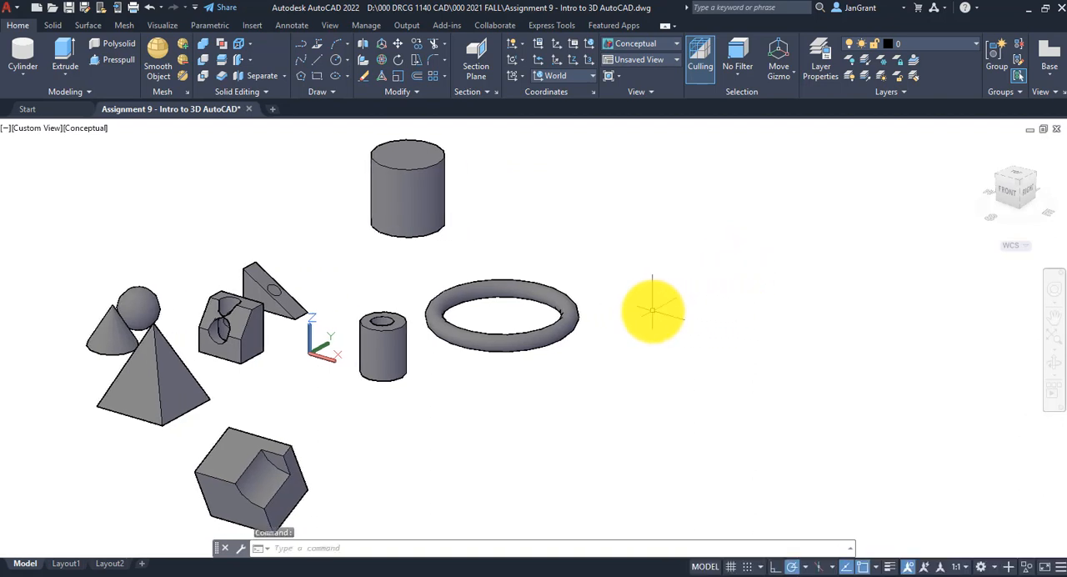
middle_drag(600, 235, 598, 248)
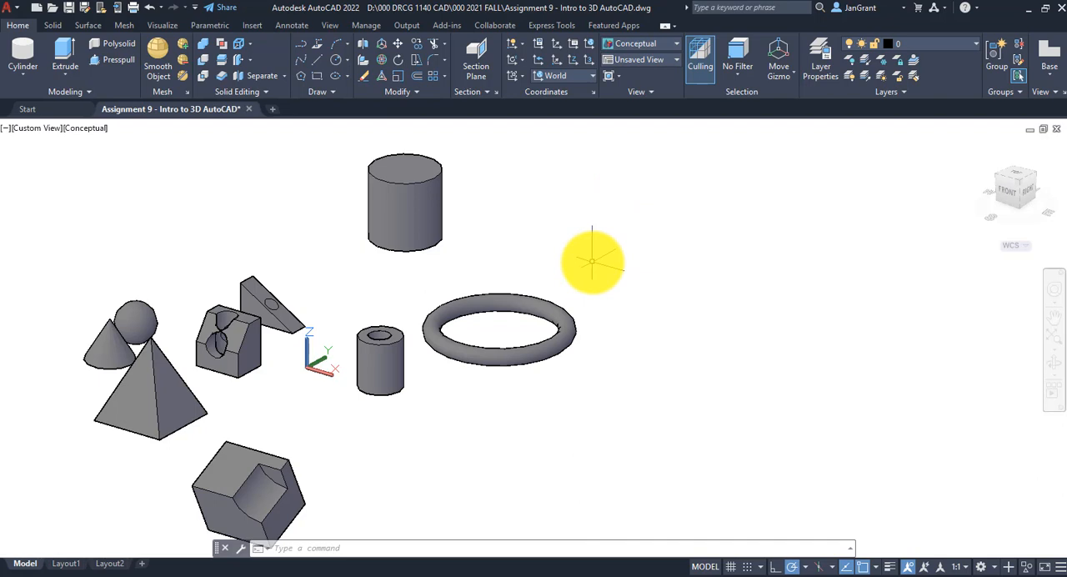
Open the blocks from libraries and look through the Floor Plan Sample.dwg blocks and the list of recent library files
click(254, 26)
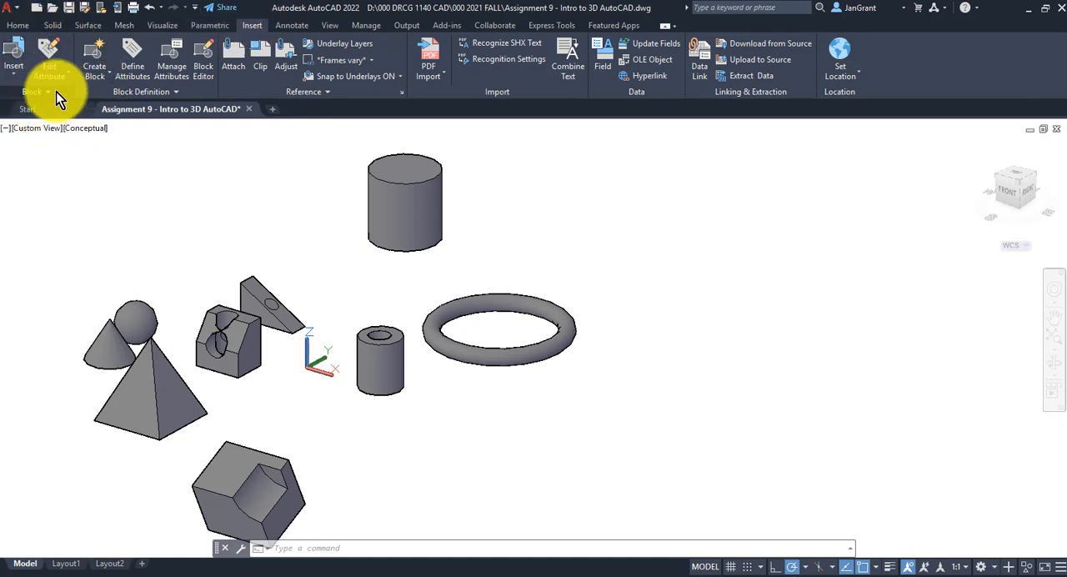
click(15, 75)
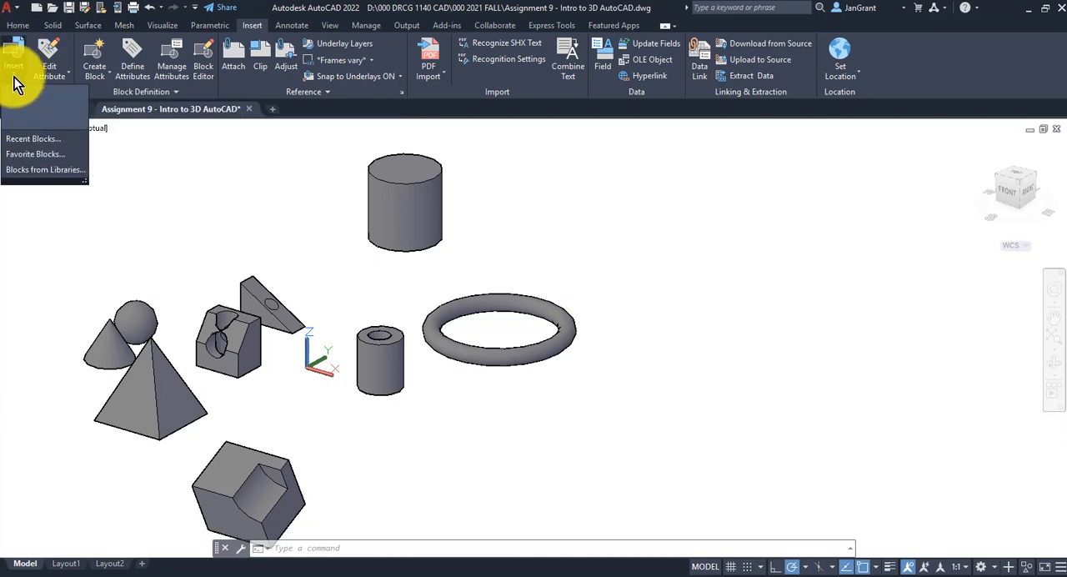
click(30, 169)
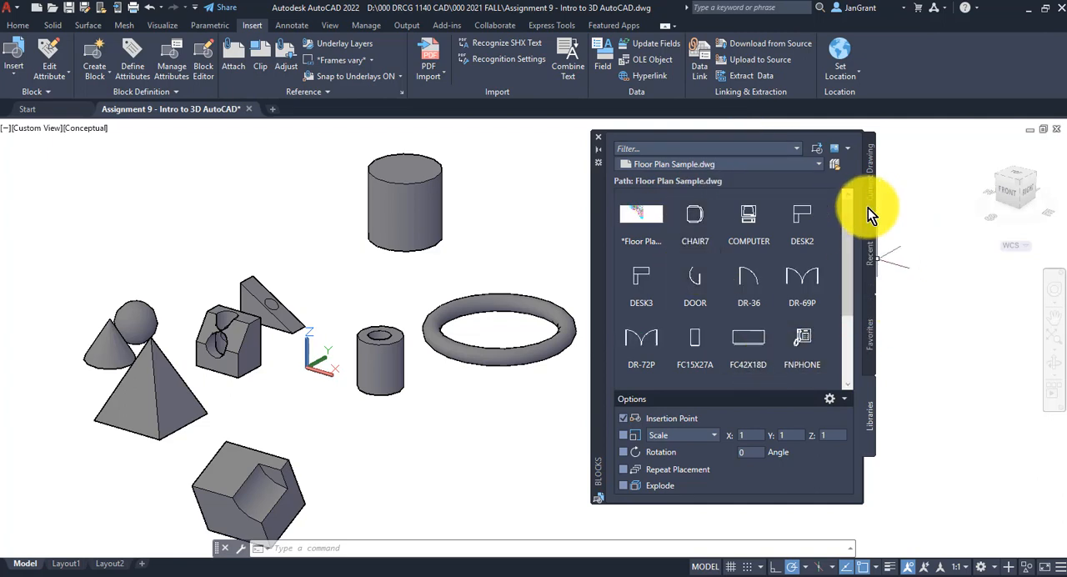
drag(845, 219, 841, 297)
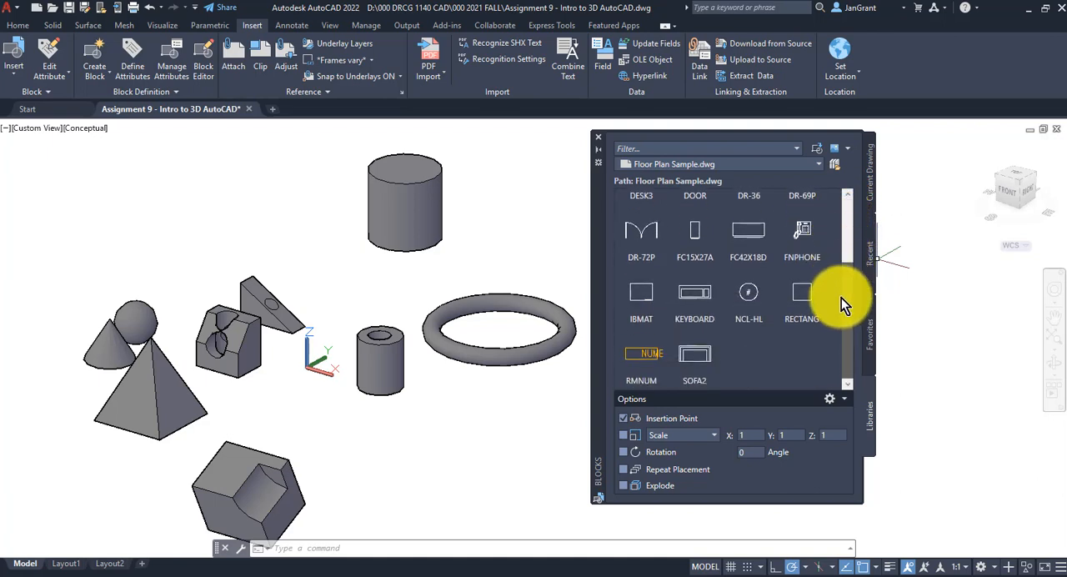
drag(842, 250, 844, 185)
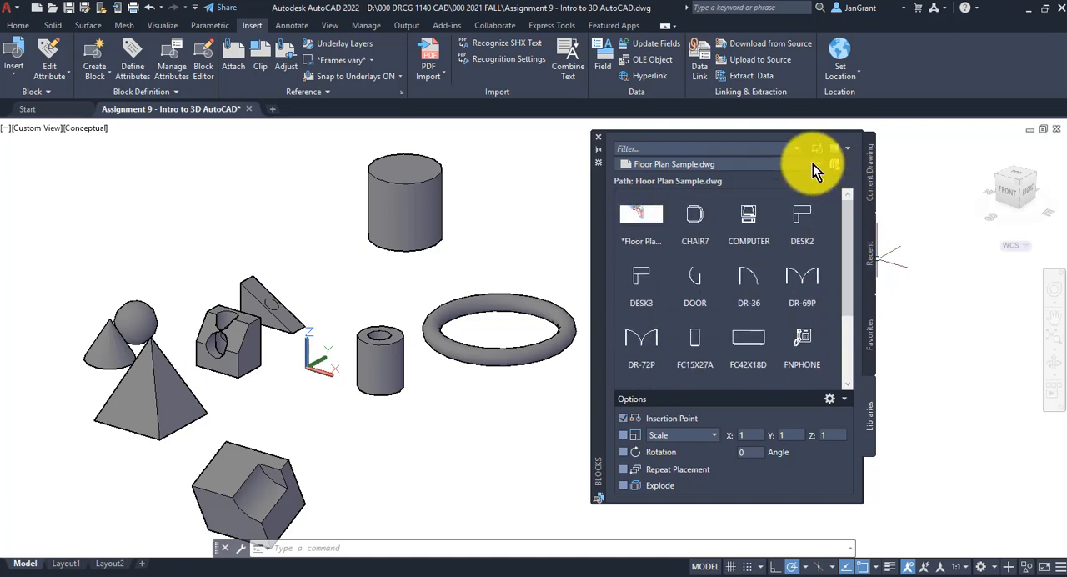
click(813, 164)
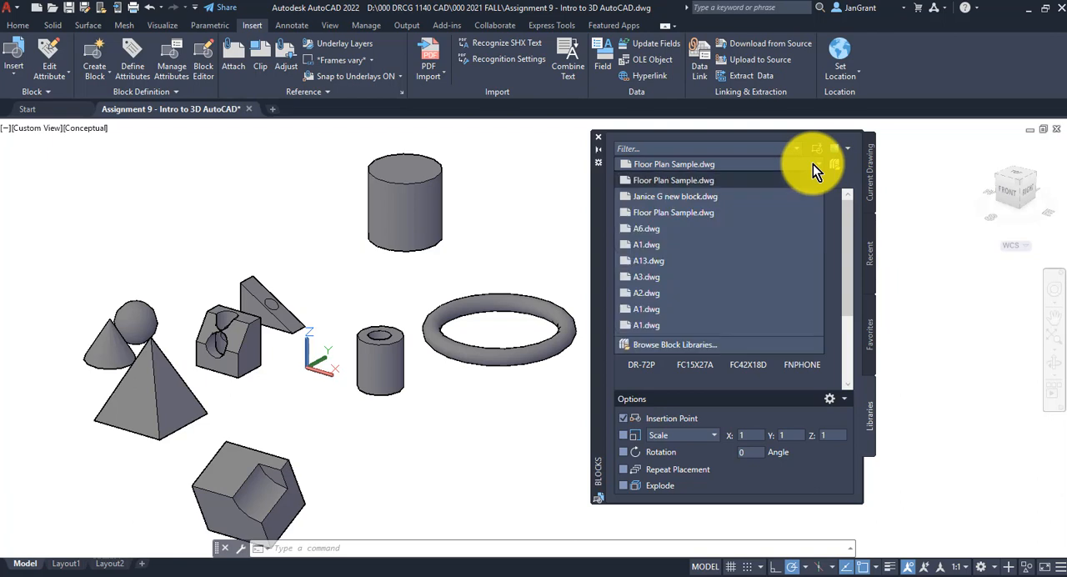
click(812, 164)
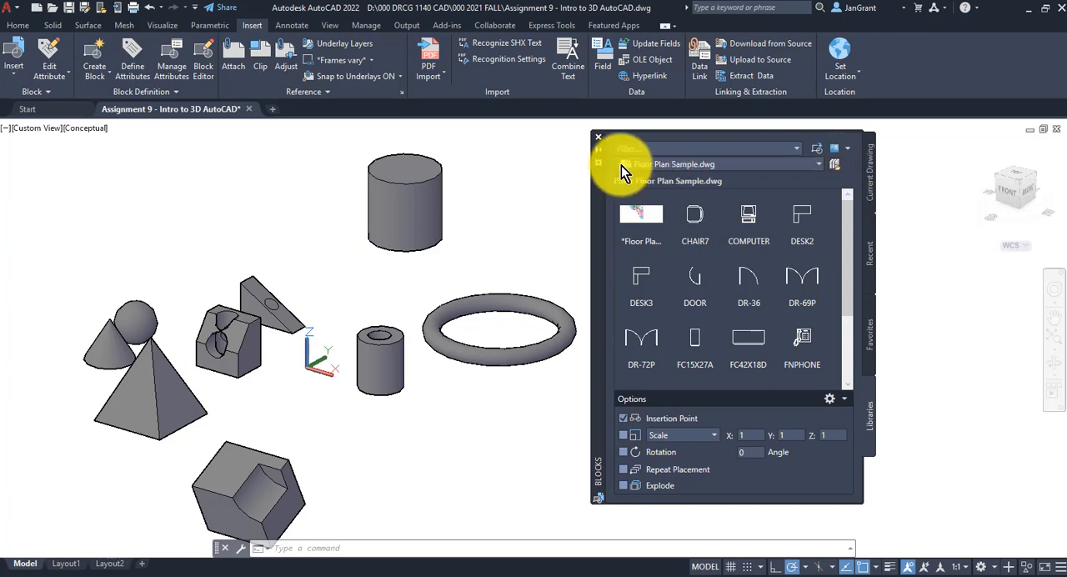
Browse the 000 2021 FALL folder and load Assignment 2.dwg as the block library
click(818, 164)
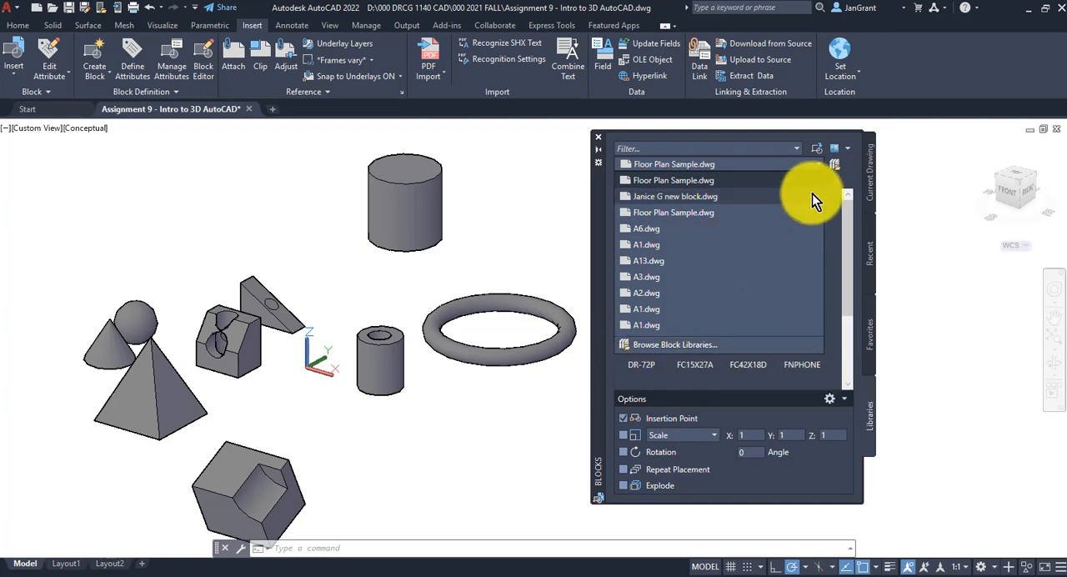
click(837, 164)
click(836, 165)
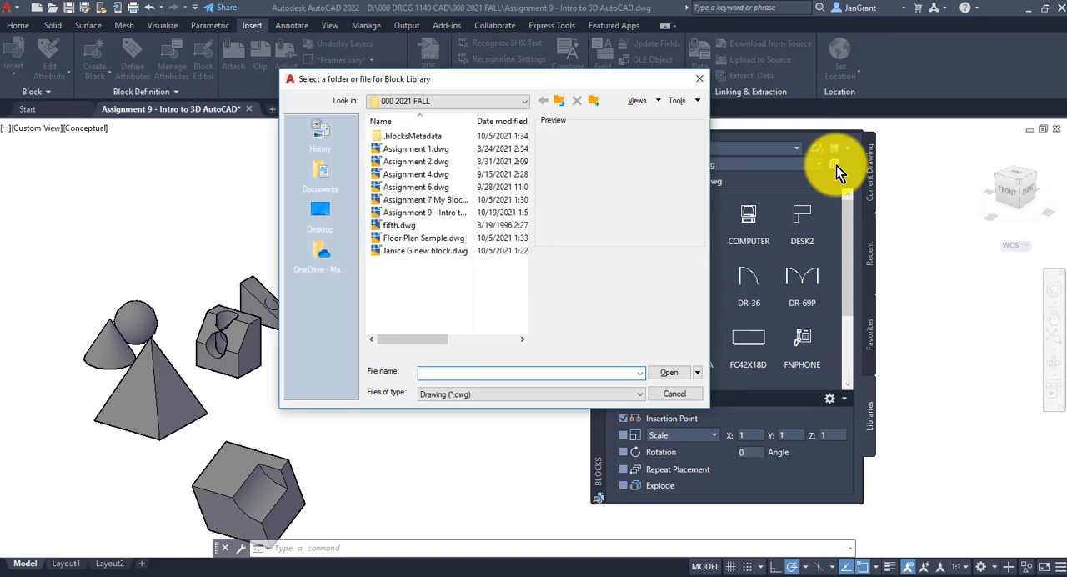
click(416, 151)
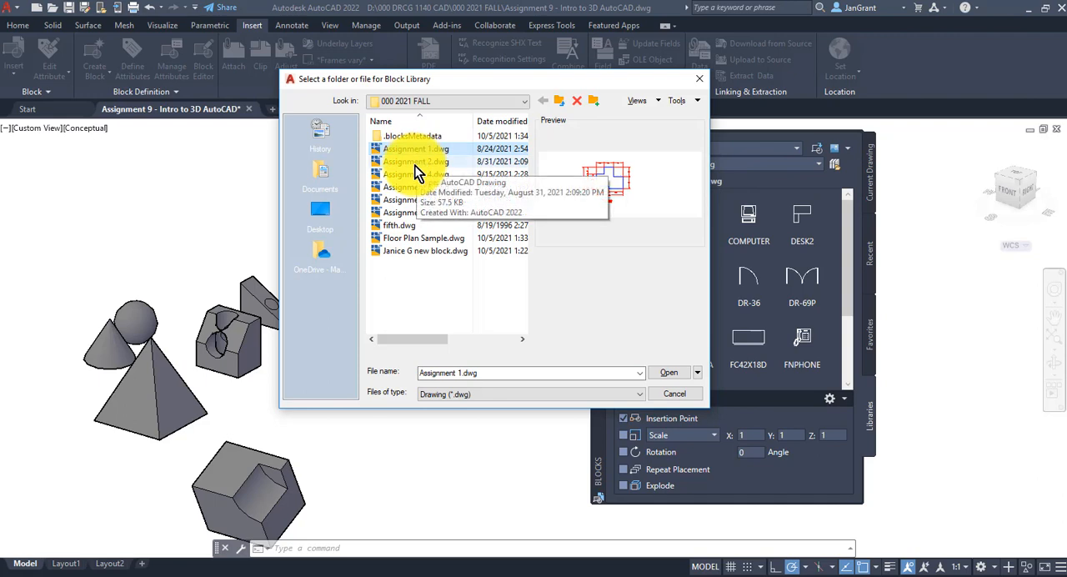
click(454, 102)
click(454, 102)
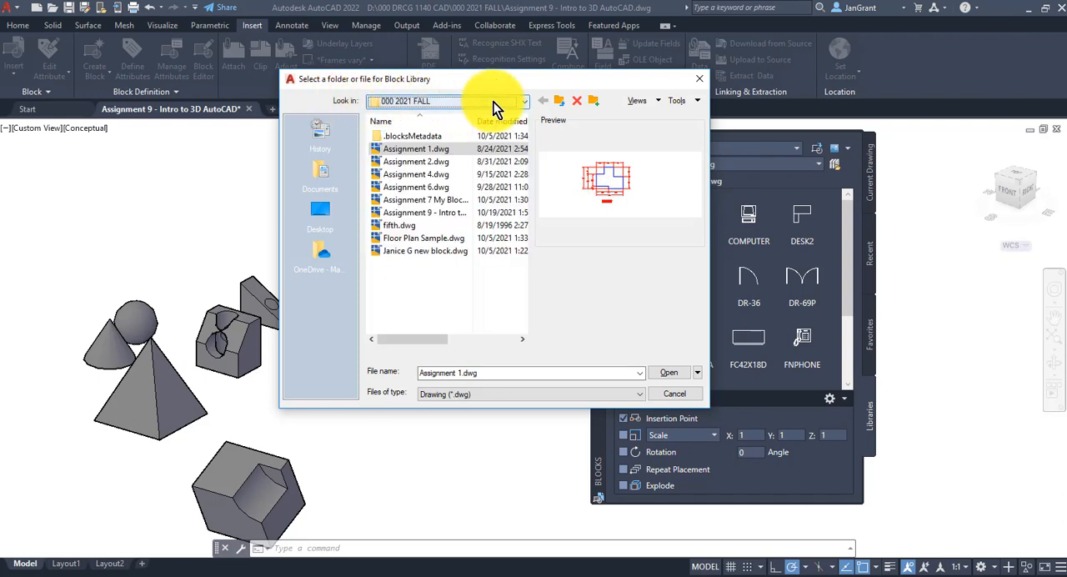
click(429, 162)
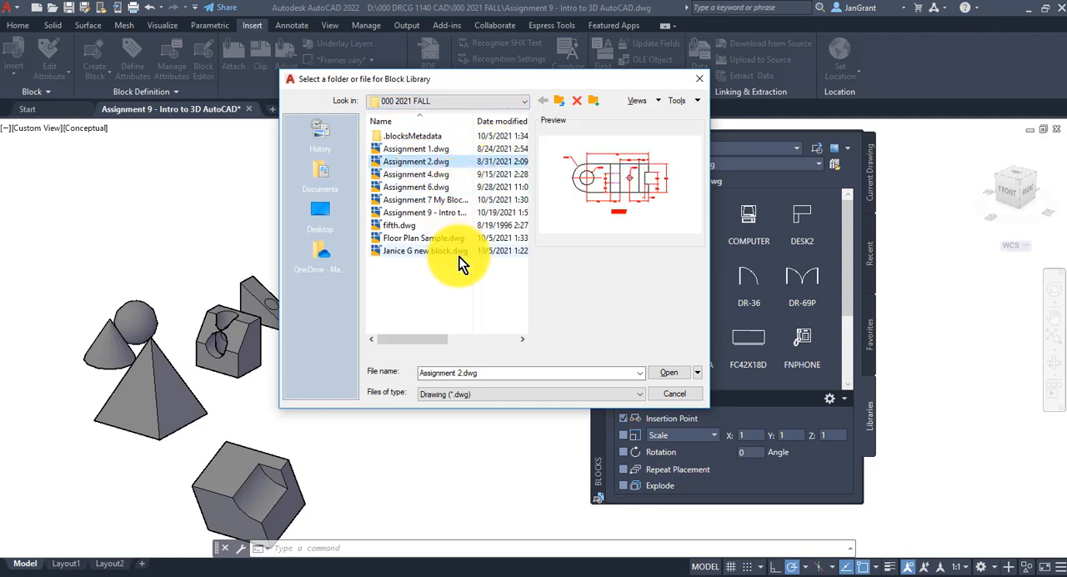
click(446, 174)
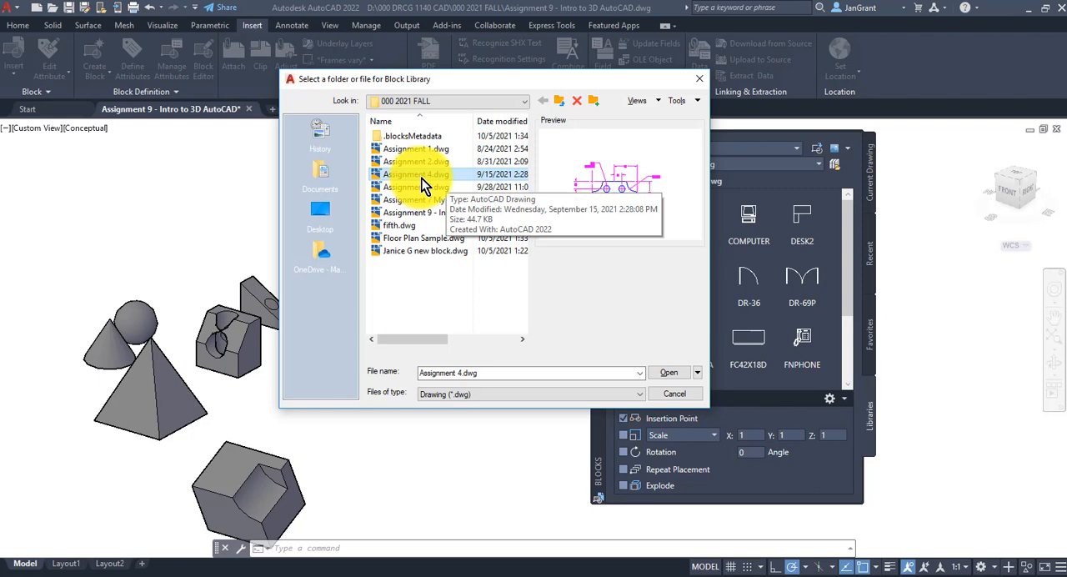
click(424, 161)
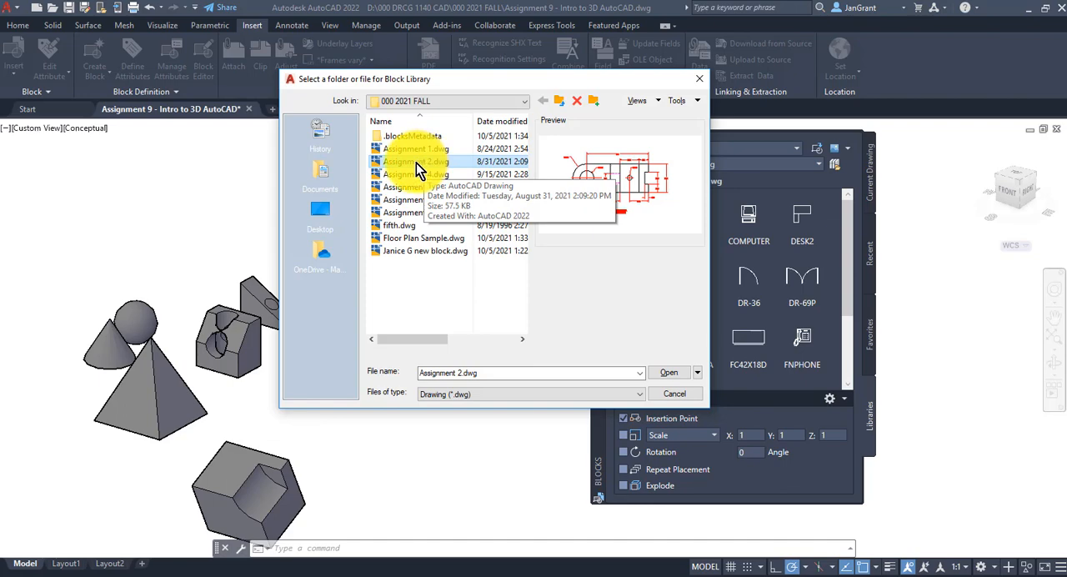
double_click(416, 161)
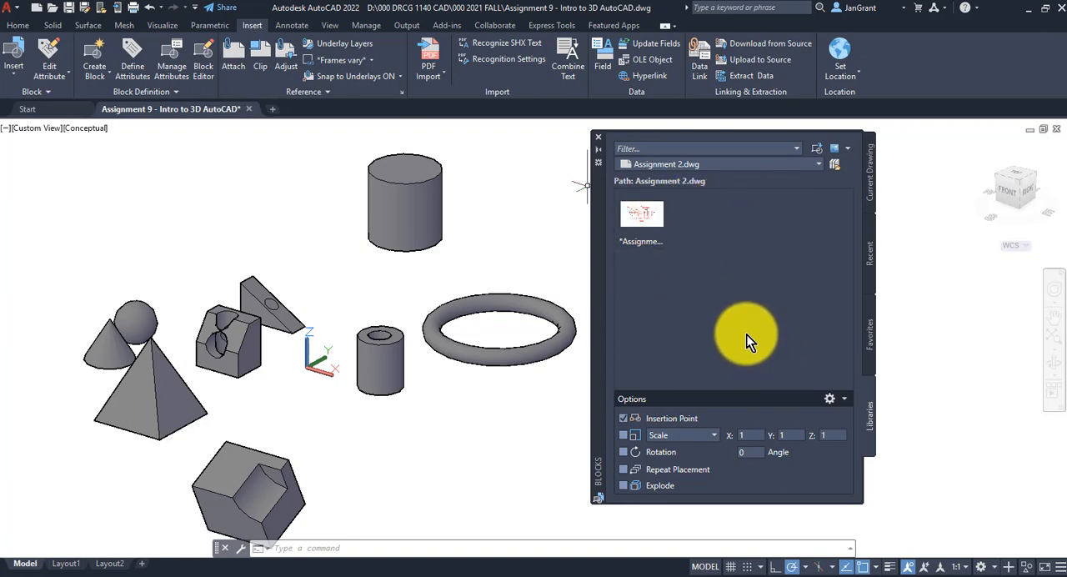
Insert the Assignment 2 drawing as a block on the empty area well away from the solids
click(647, 215)
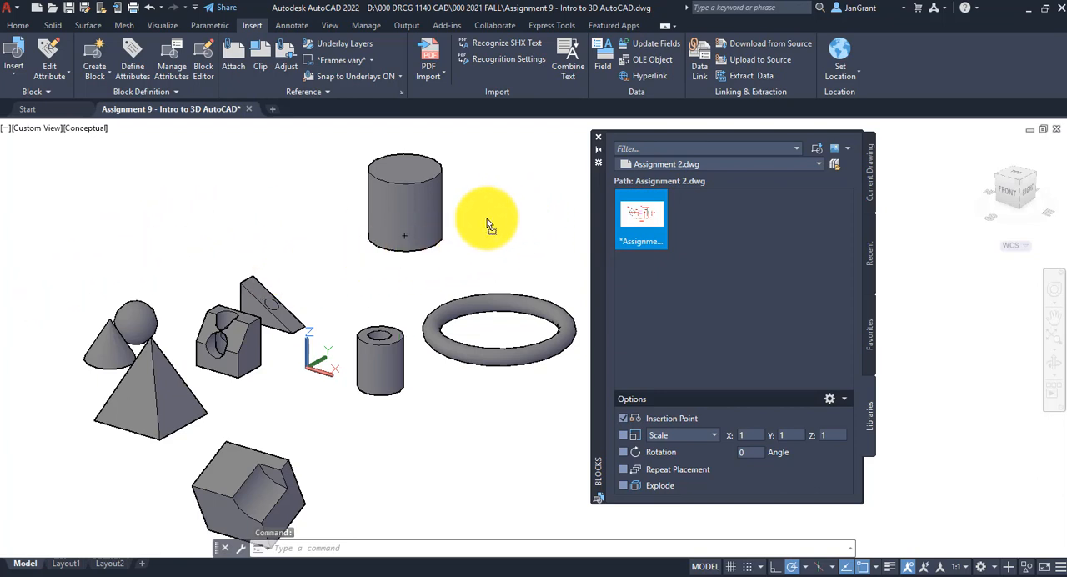
click(641, 215)
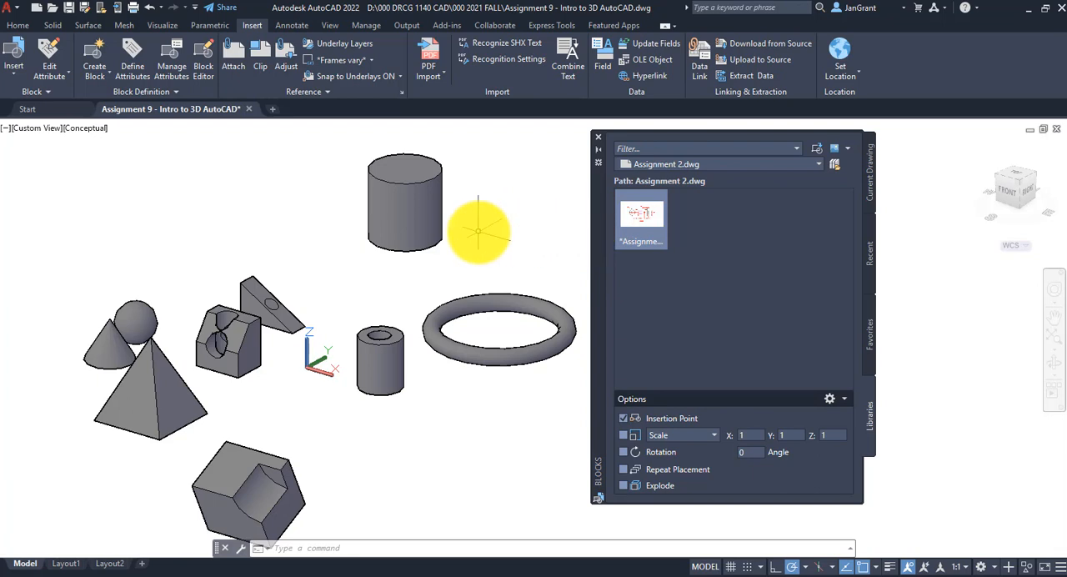
scroll(479, 230, down, 5)
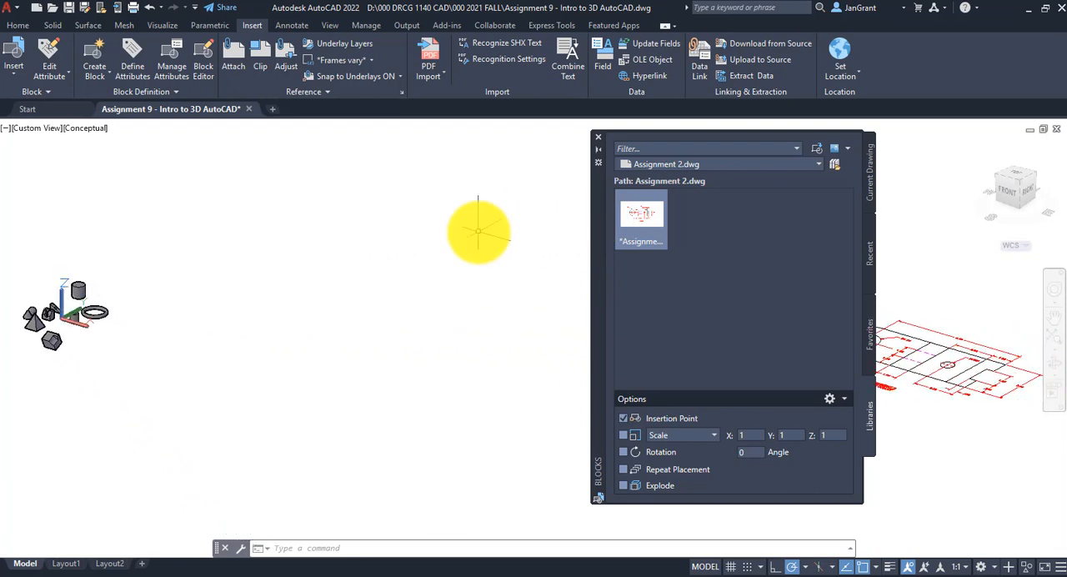
middle_drag(511, 290, 348, 319)
scroll(204, 255, down, 2)
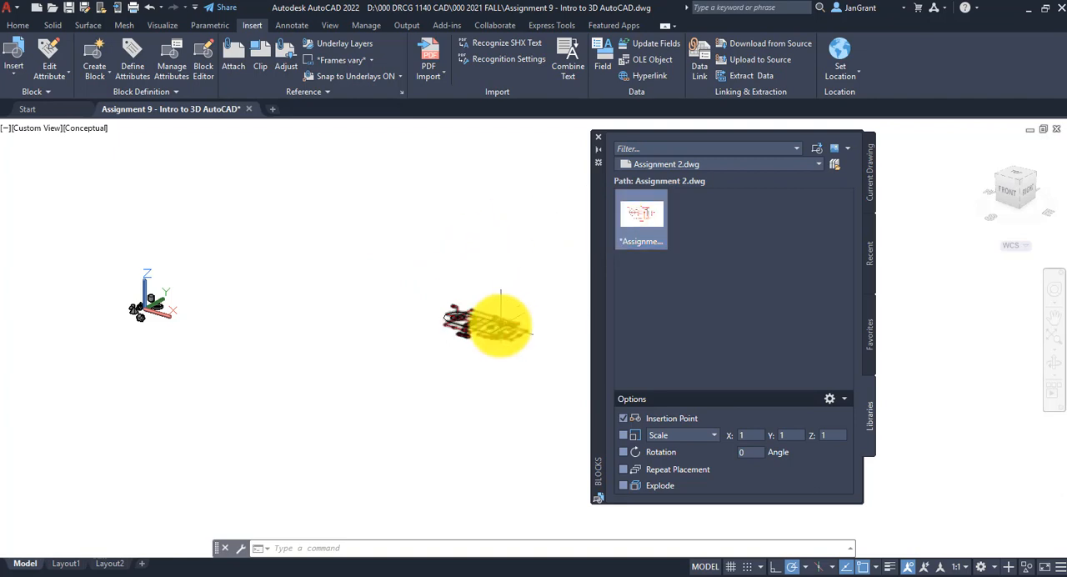
Insert a second copy of the Assignment 2 block between the solids and the first copy
right_click(641, 216)
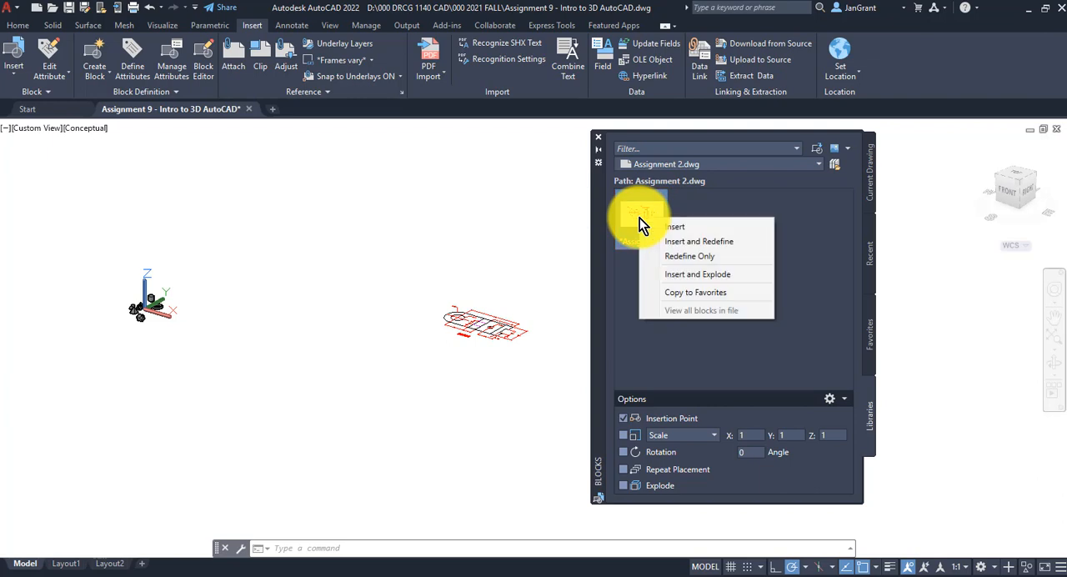
click(688, 226)
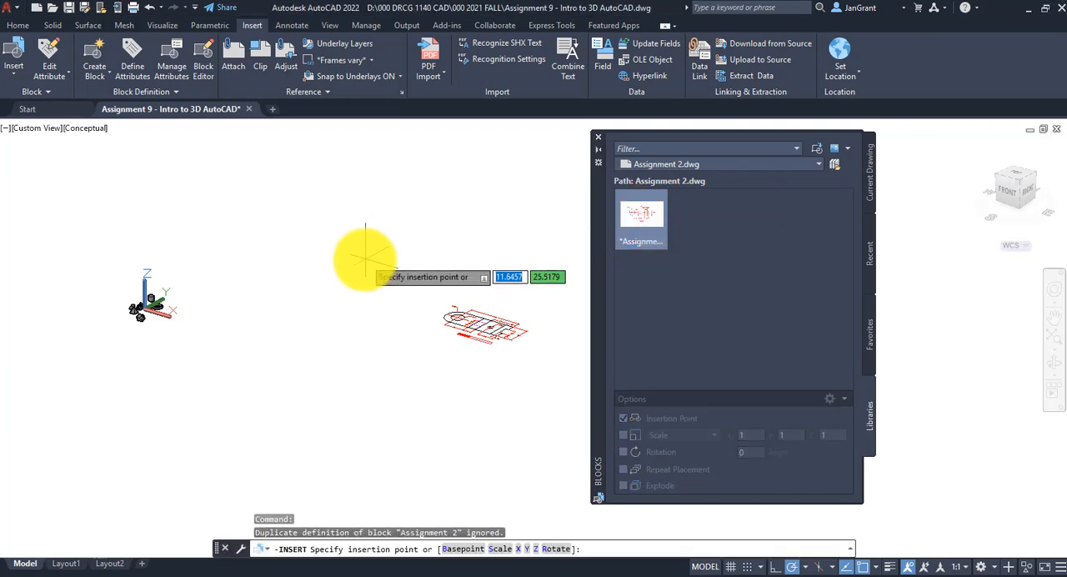
scroll(245, 279, down, 4)
scroll(255, 265, up, 3)
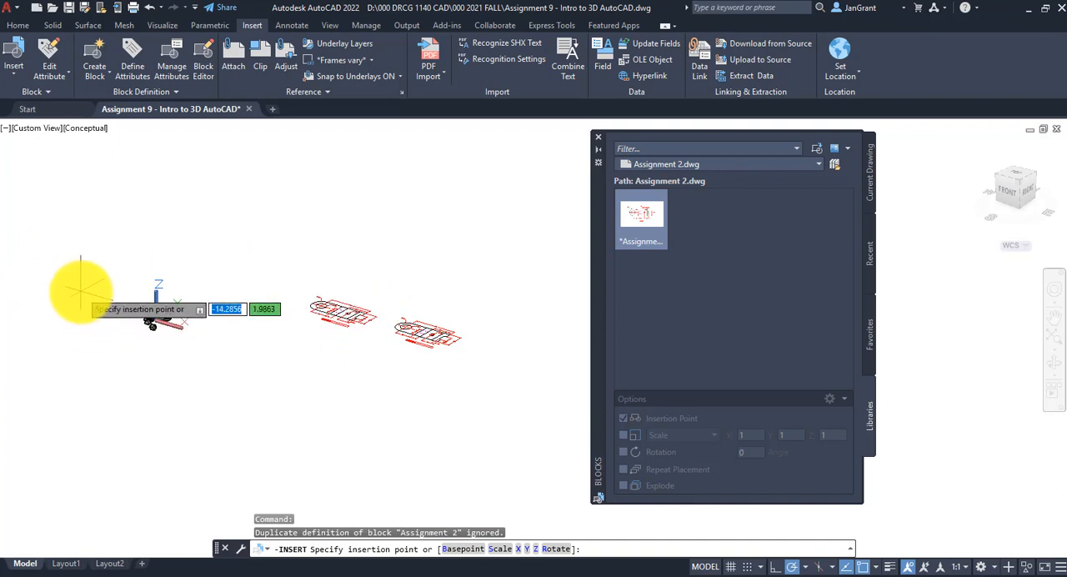
click(81, 287)
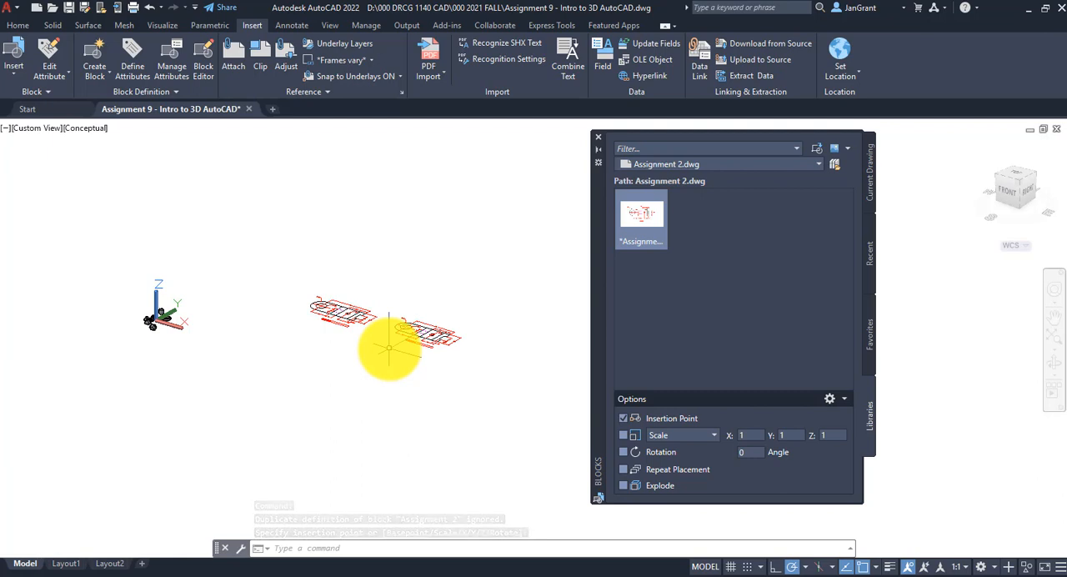
Erase the second Assignment 2 copy, the one nearer the solids
scroll(377, 343, up, 3)
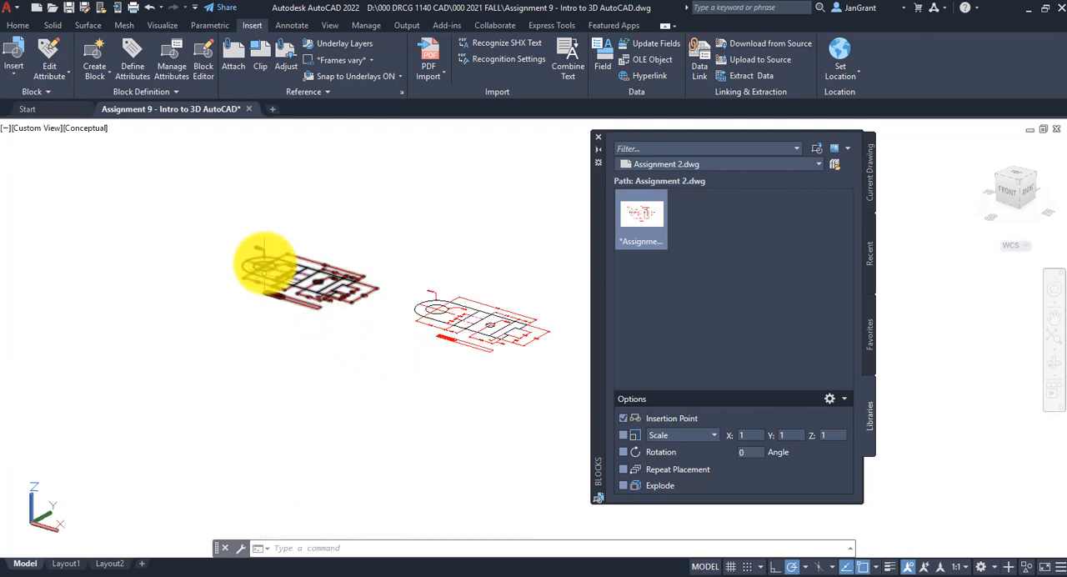
scroll(267, 258, up, 4)
scroll(369, 286, down, 3)
click(371, 288)
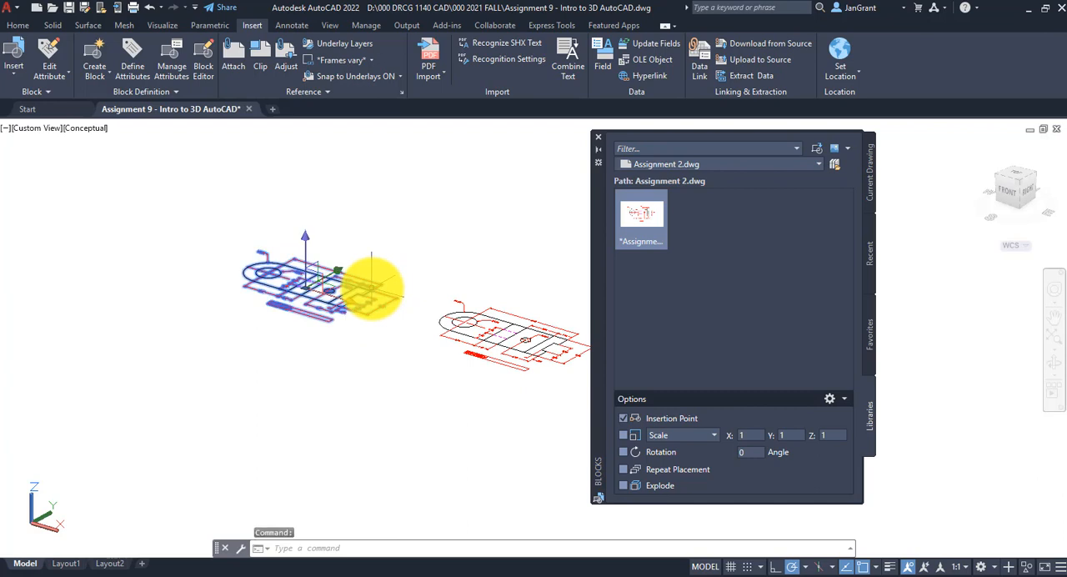
right_click(372, 287)
click(396, 317)
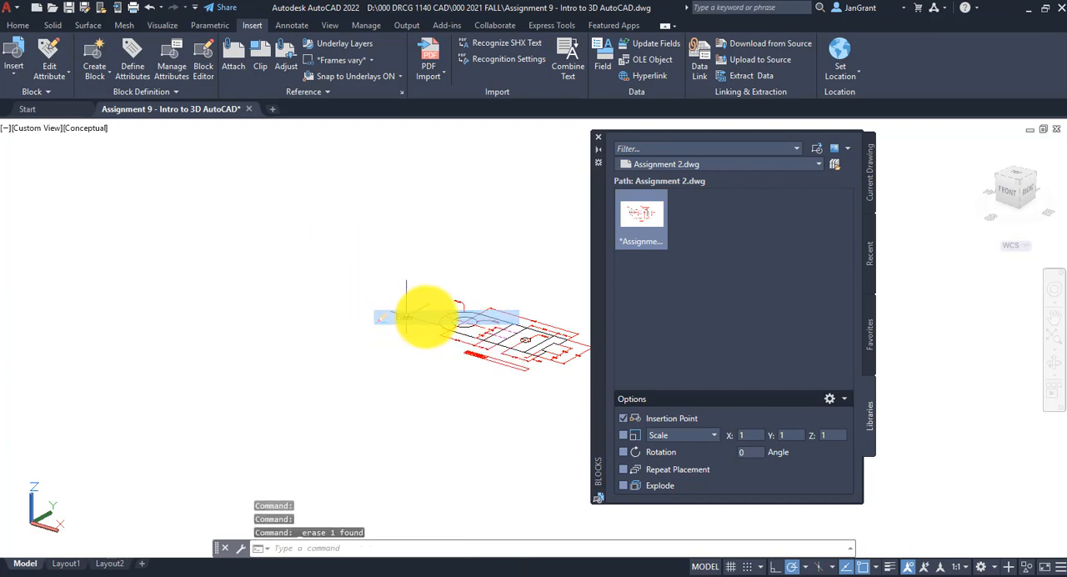
Switch the model to the SE Isometric view and frame the remaining Assignment 2 drawing
mouse_move(424, 317)
middle_down()
mouse_move(469, 301)
mouse_move(334, 305)
middle_up()
scroll(357, 309, up, 2)
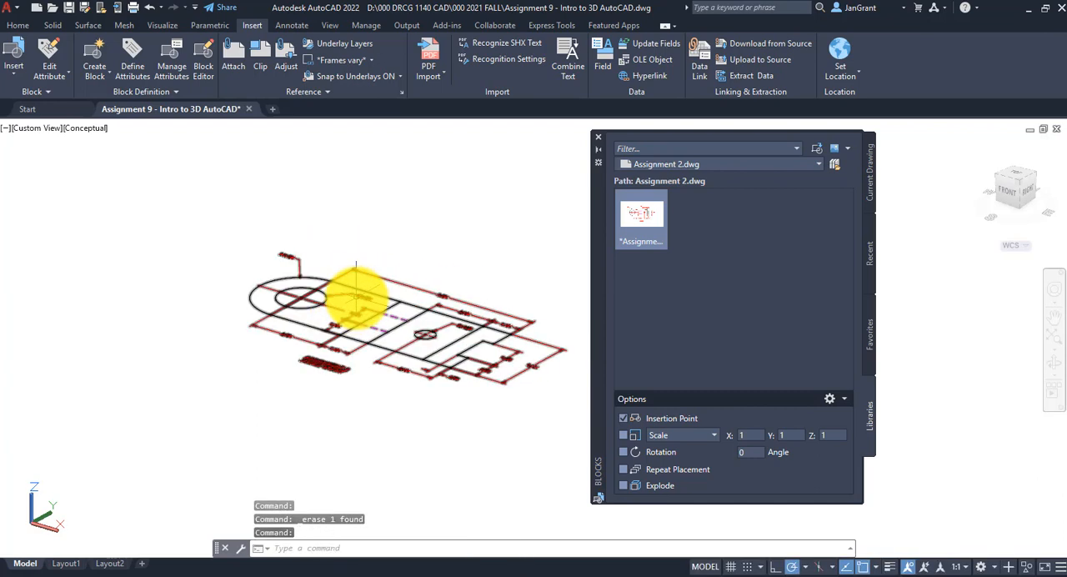
mouse_move(376, 309)
shift+middle_down()
mouse_move(388, 358)
mouse_move(461, 298)
mouse_move(364, 317)
mouse_move(353, 309)
mouse_move(381, 333)
mouse_move(383, 319)
shift+middle_up()
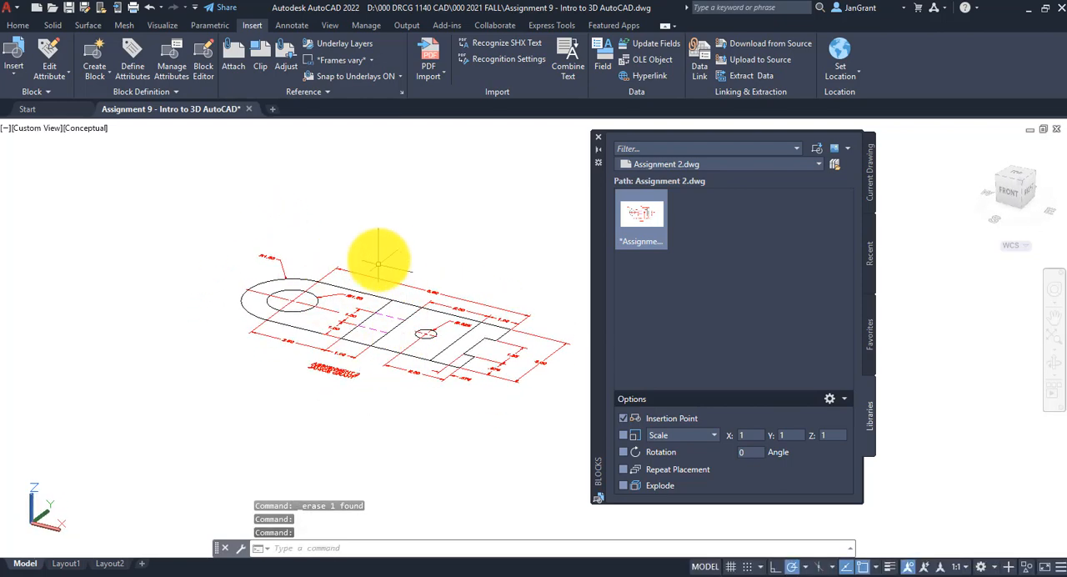
middle_drag(421, 250, 333, 251)
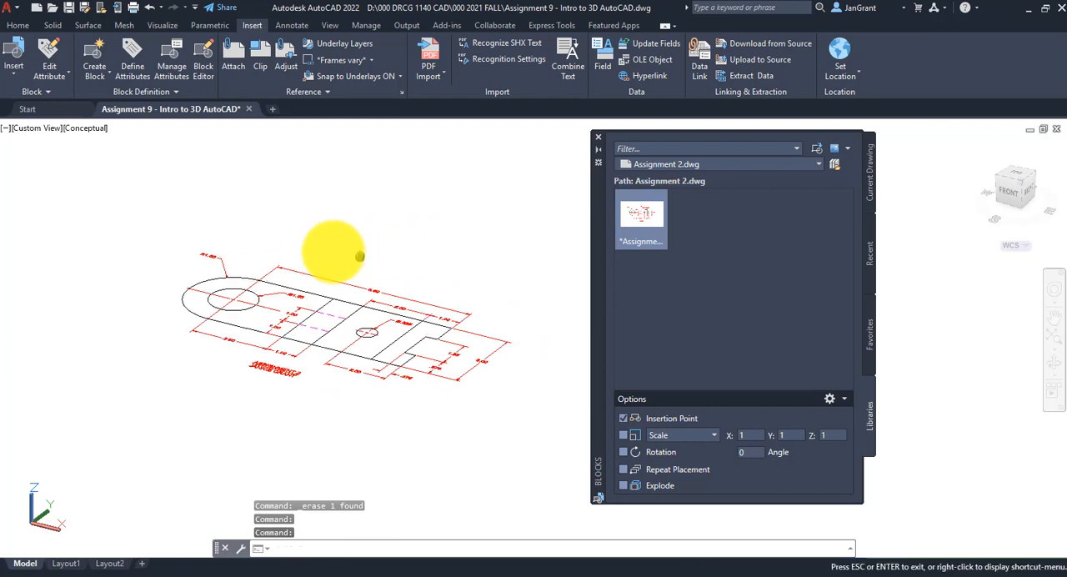
click(36, 130)
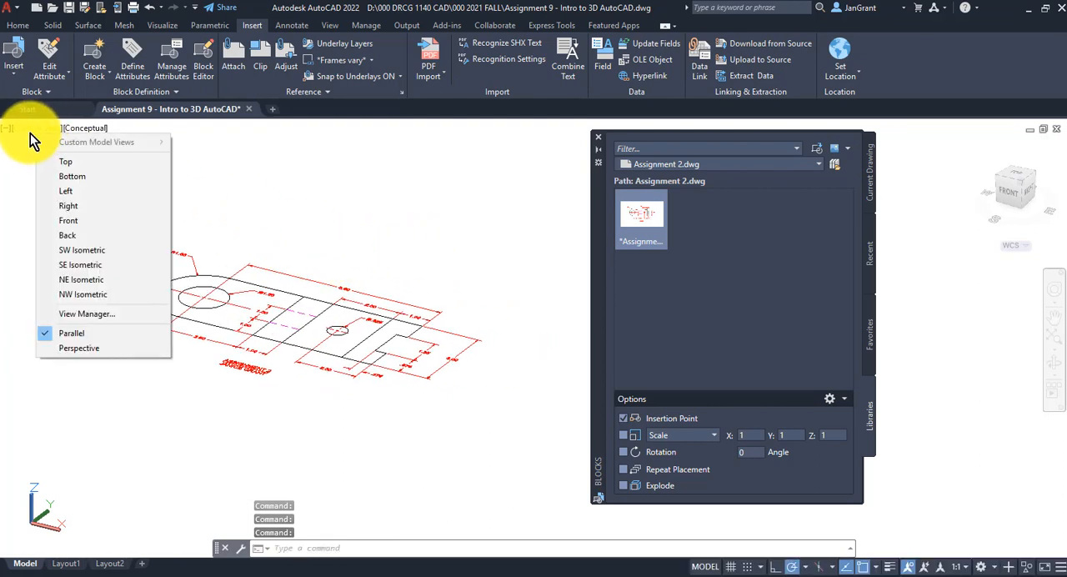
click(108, 264)
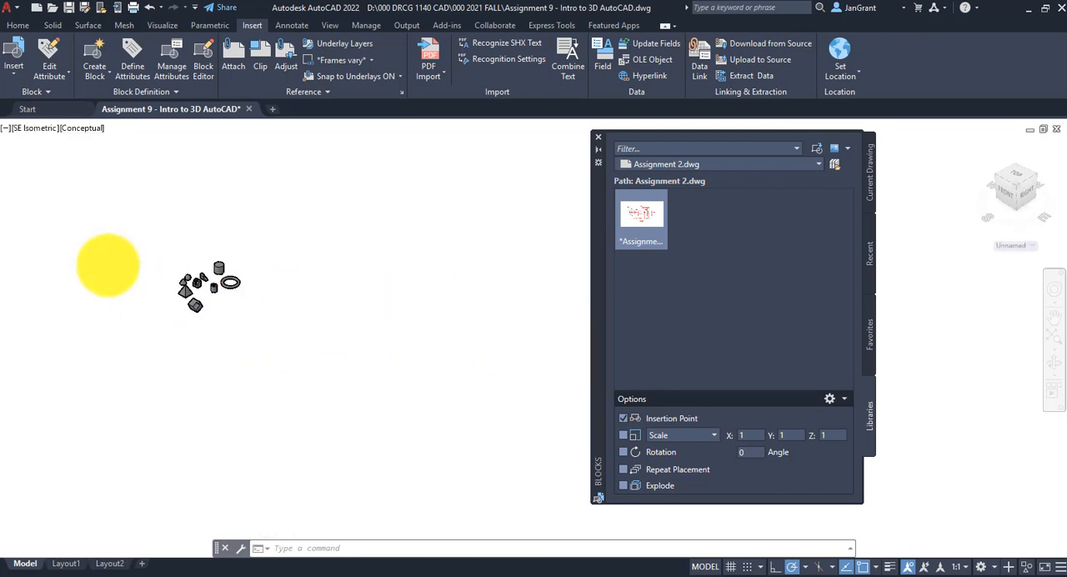
middle_drag(414, 333, 229, 321)
scroll(300, 349, up, 6)
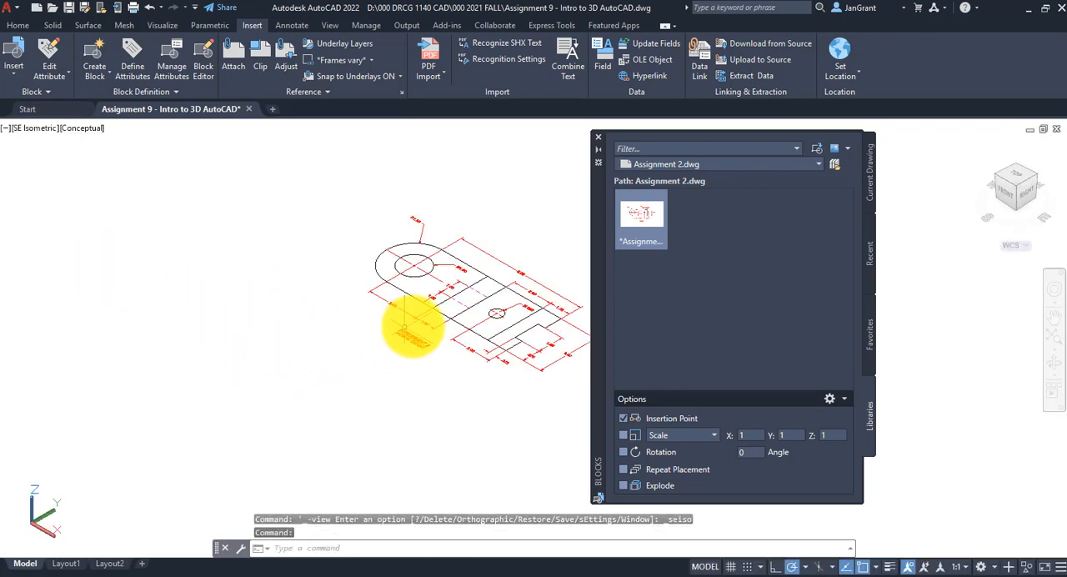
middle_drag(403, 333, 270, 385)
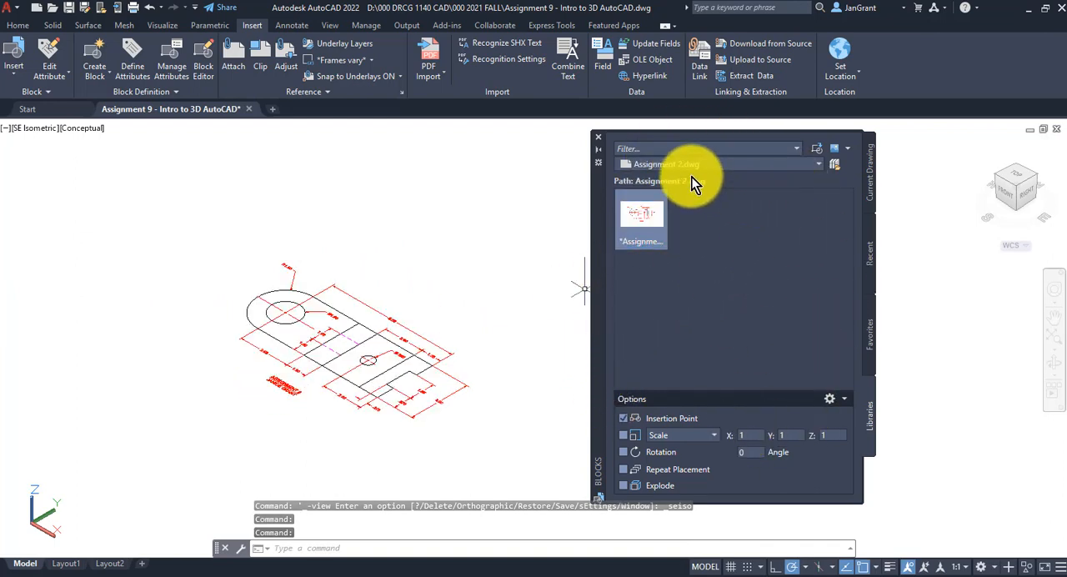
Close the block library palette and bring back the 3D modeling tools for working on the Assignment 2 drawing
click(600, 139)
scroll(400, 325, up, 3)
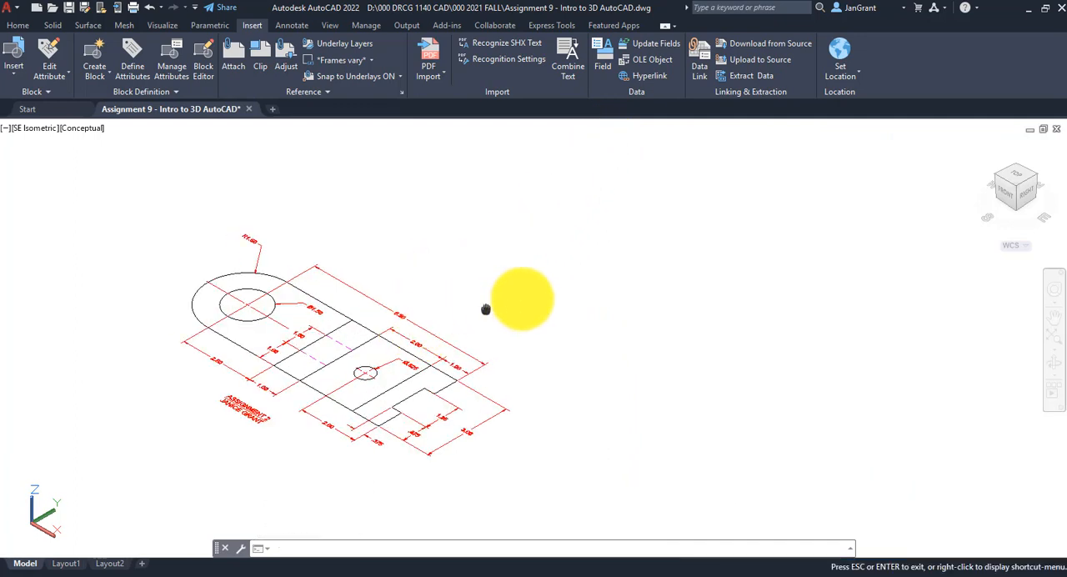
drag(486, 309, 569, 295)
key(Escape)
click(18, 26)
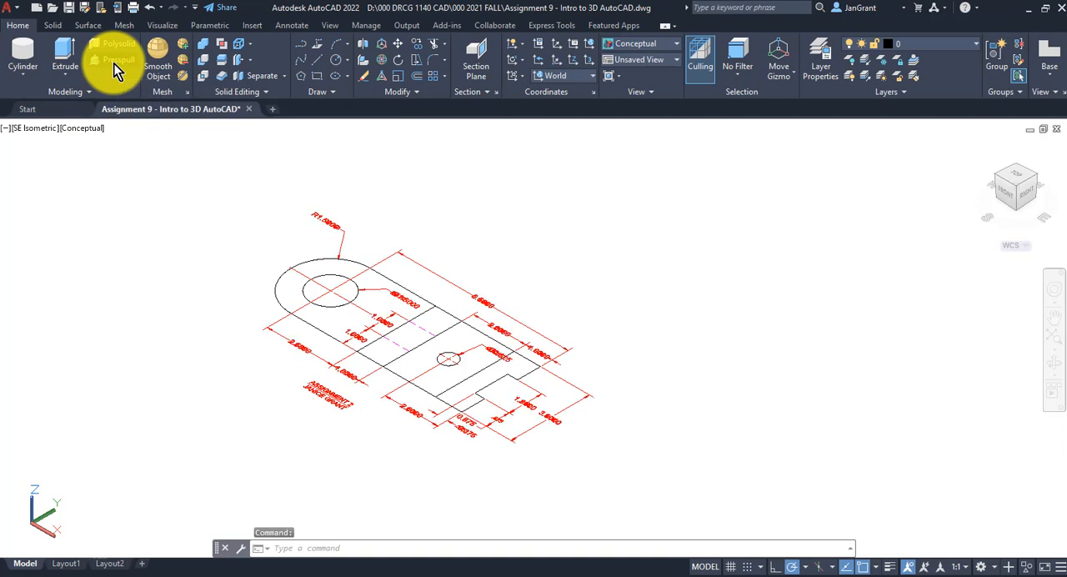
Presspull the rounded end region of the Assignment 2 drawing upward into a thick solid, keeping the large hole open
click(114, 60)
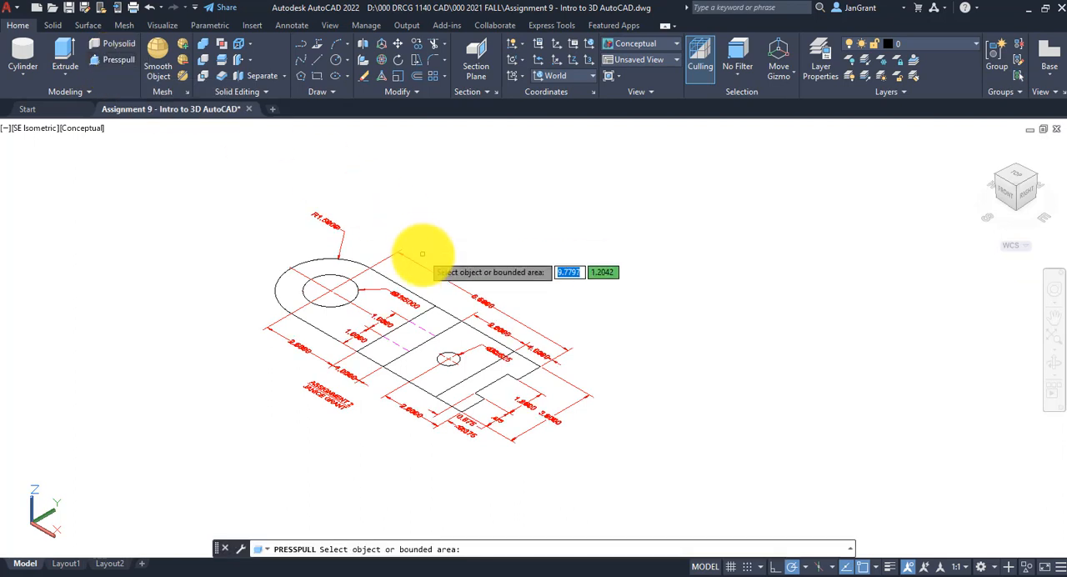
click(375, 306)
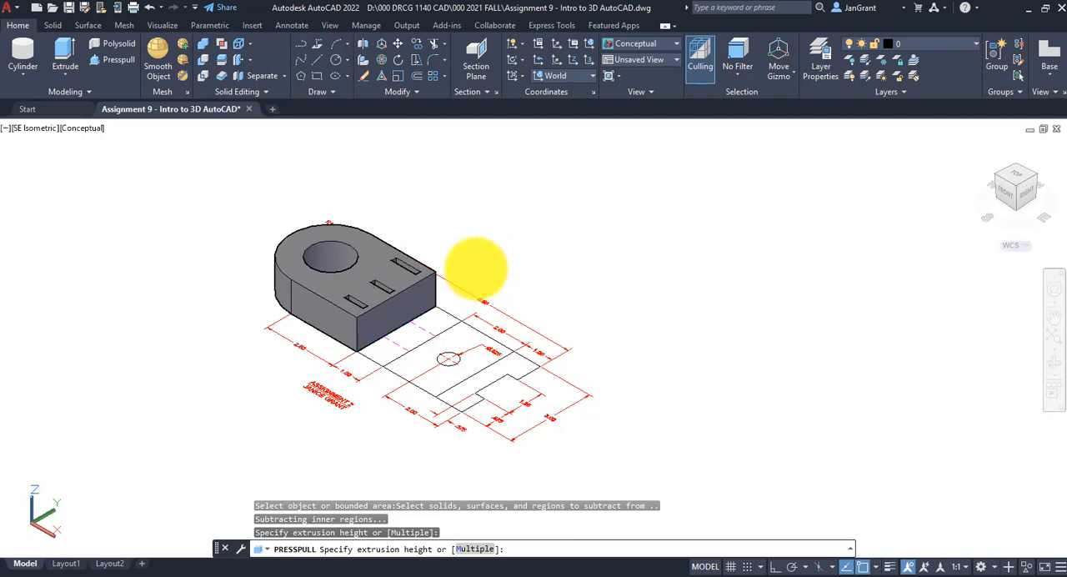
click(475, 263)
Presspull the three small rectangular regions beside the rounded end upward to descending heights, tallest at the back, to form a staircase
click(442, 321)
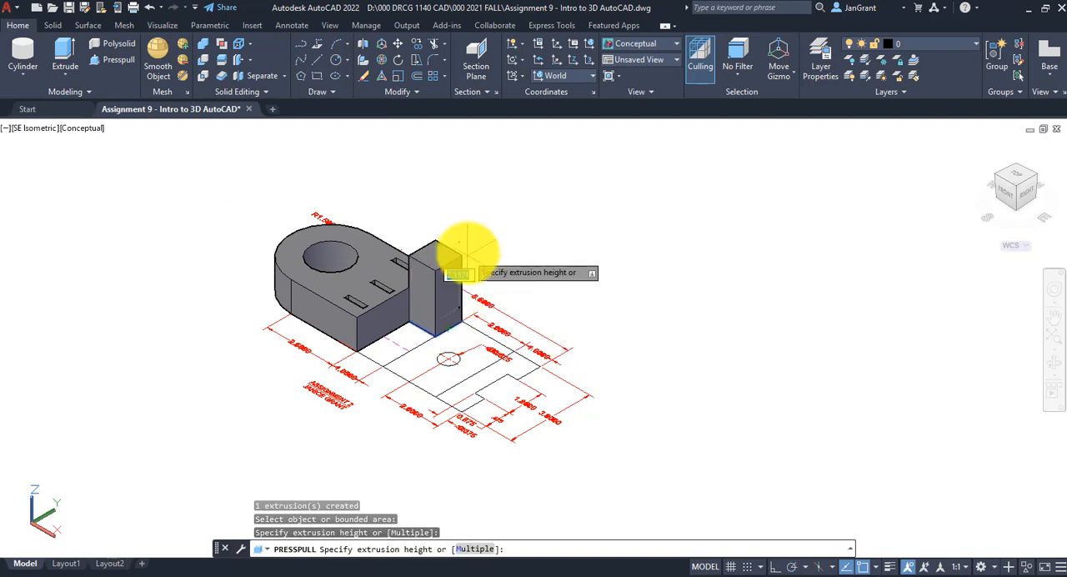
click(467, 231)
click(412, 335)
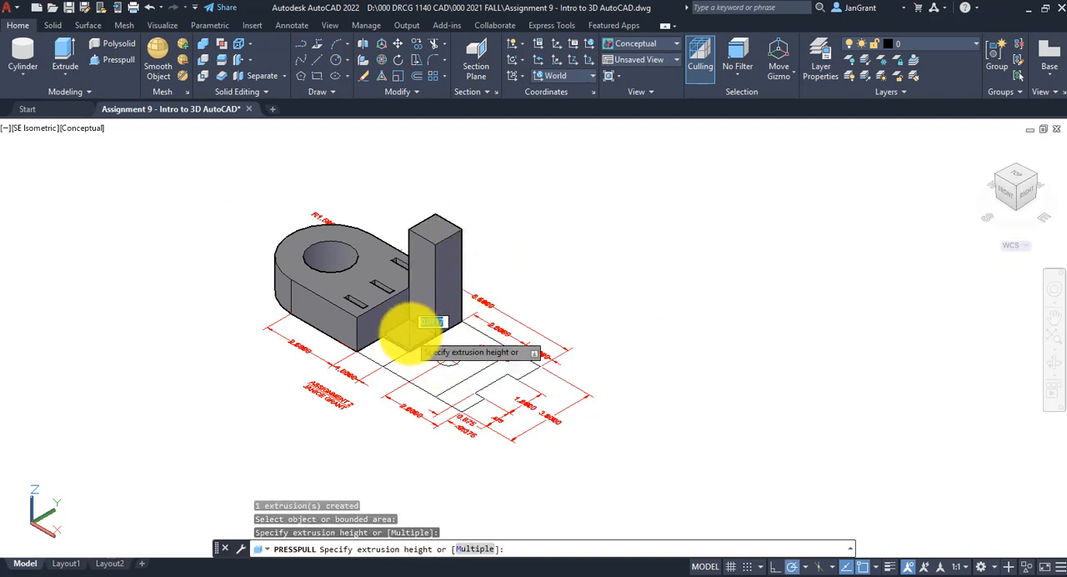
click(524, 291)
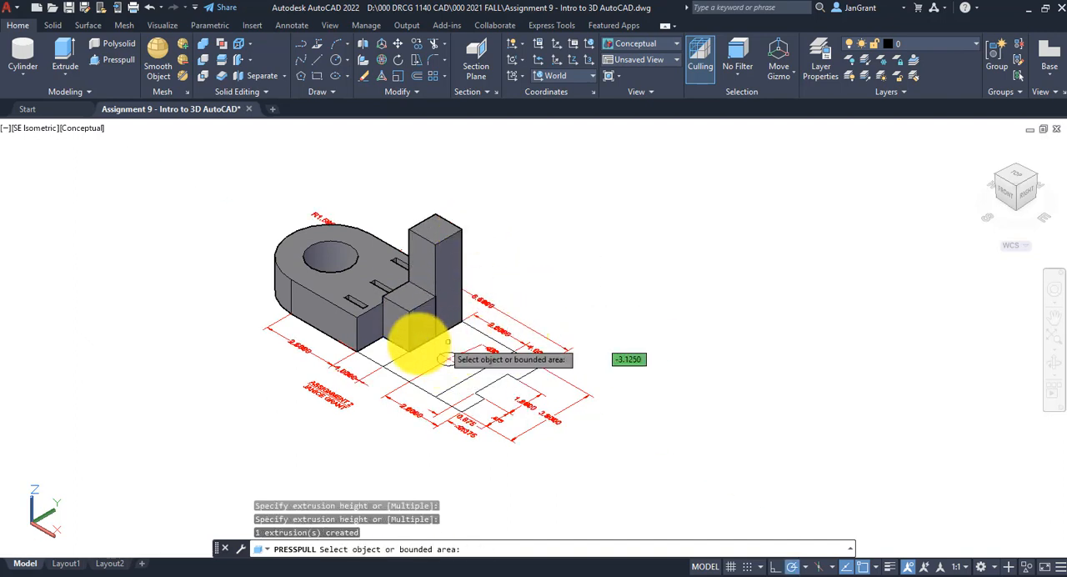
click(376, 349)
click(527, 323)
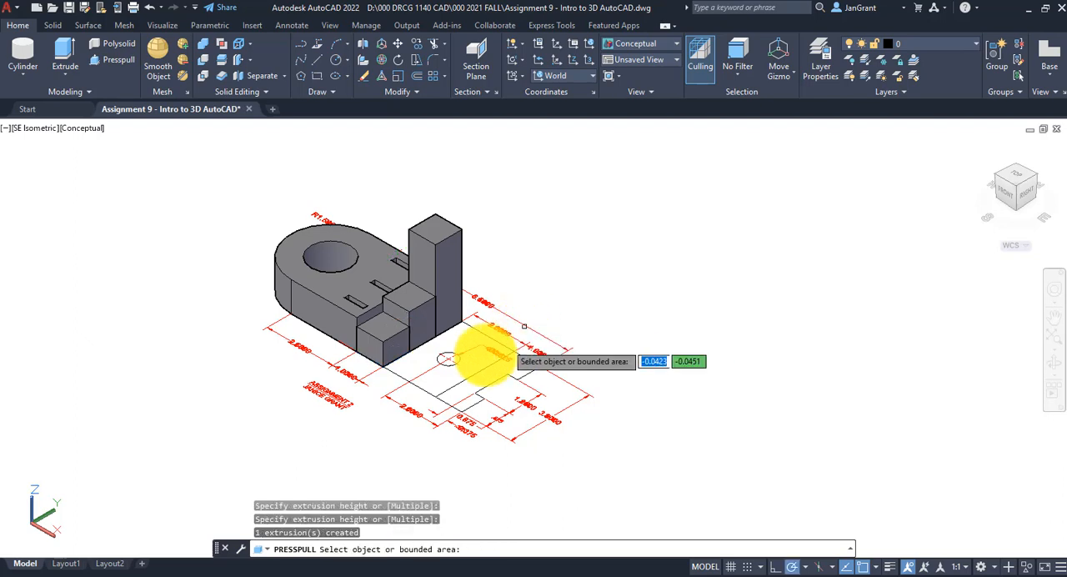
Presspull the small circle downward into a long pin and the region around it upward into a low slab with a hole
click(449, 358)
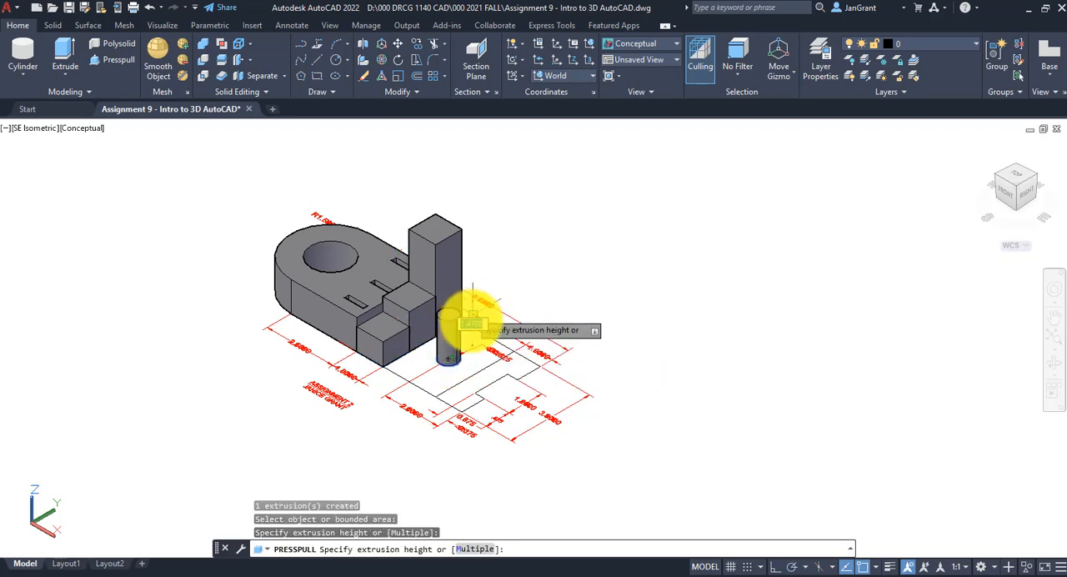
click(534, 463)
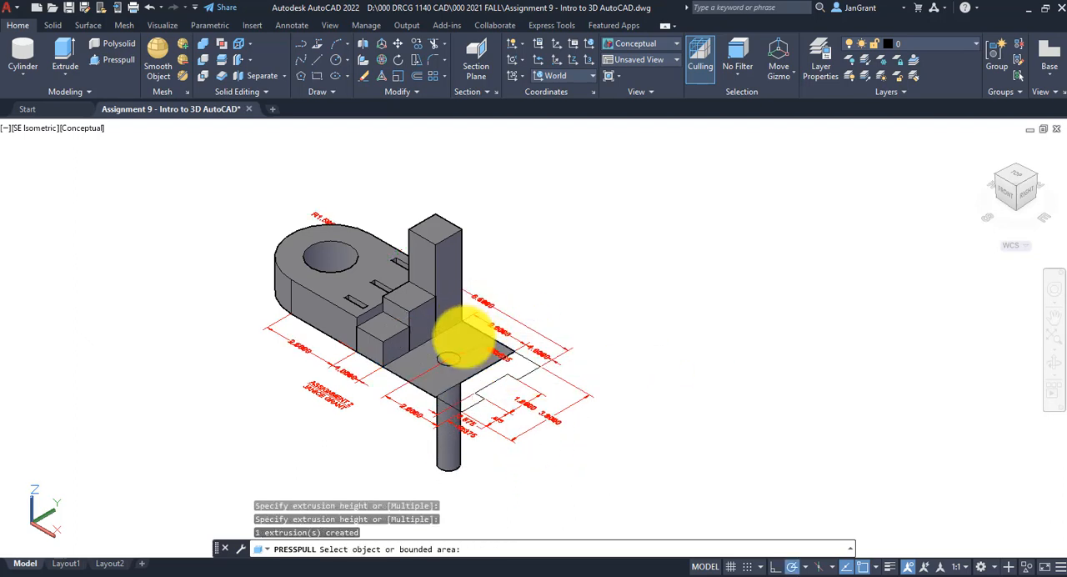
click(472, 333)
click(596, 338)
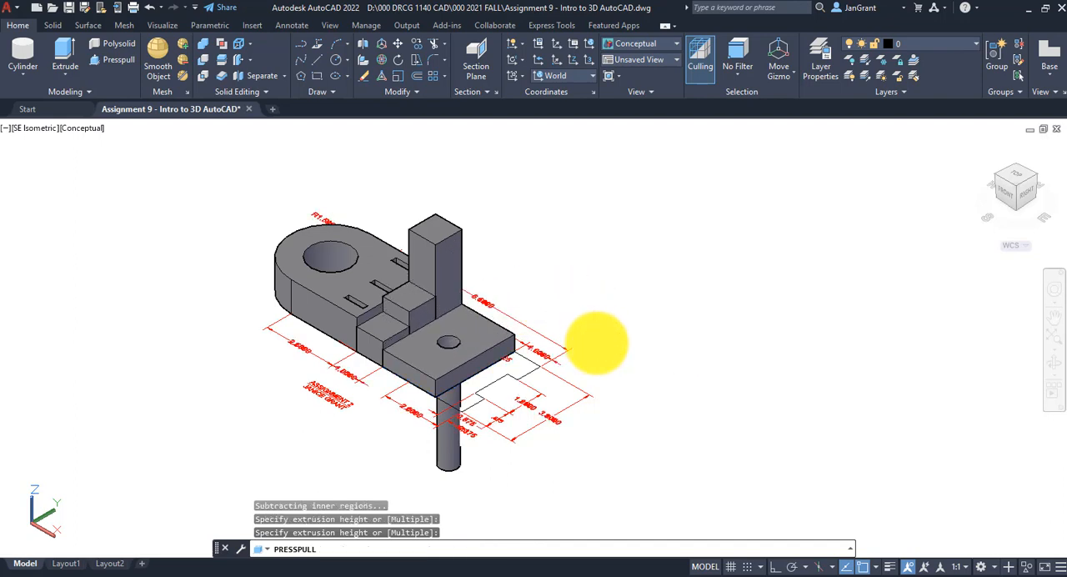
Presspull the notched end region upward about 0.22 into a slab thinner than its neighbour, and end the command
click(522, 371)
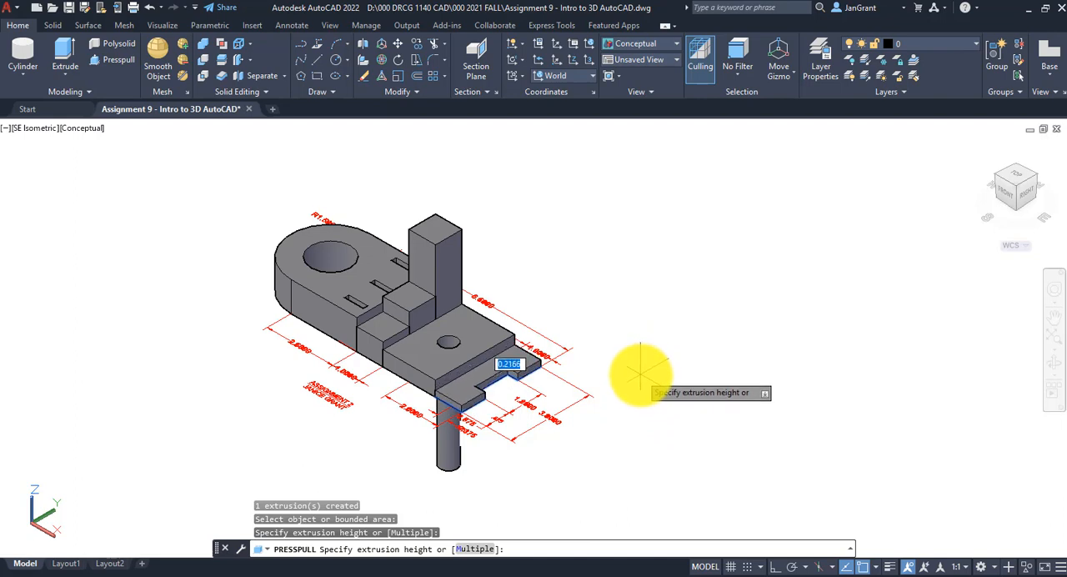
click(640, 374)
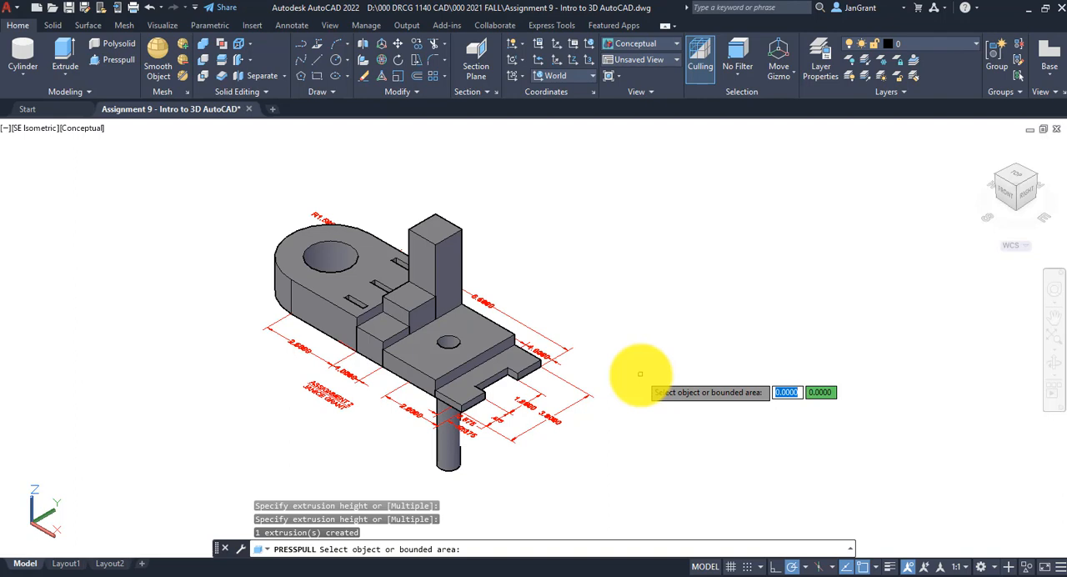
scroll(575, 325, down, 2)
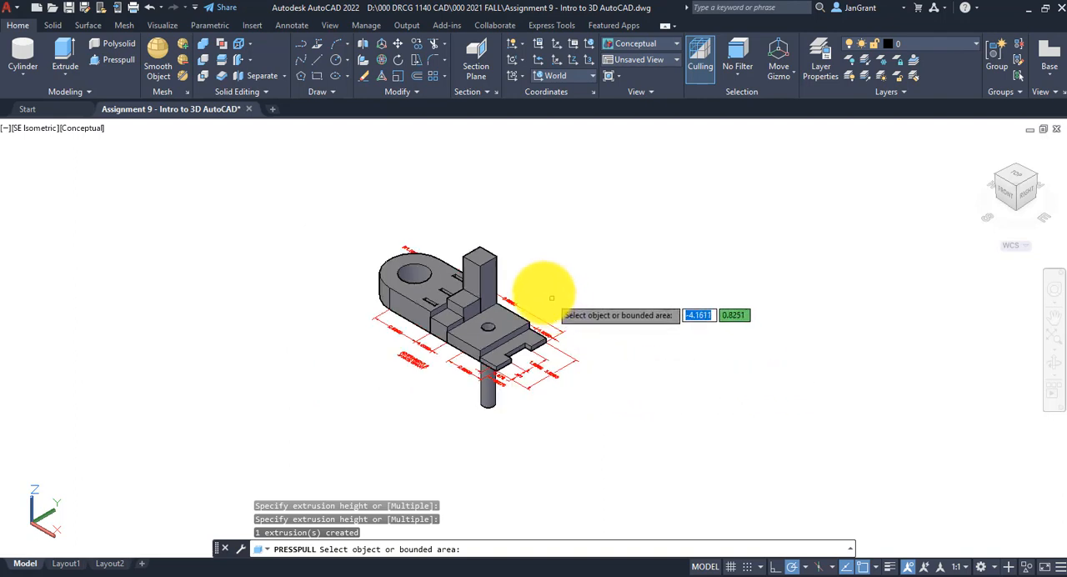
key(Return)
scroll(525, 279, up, 3)
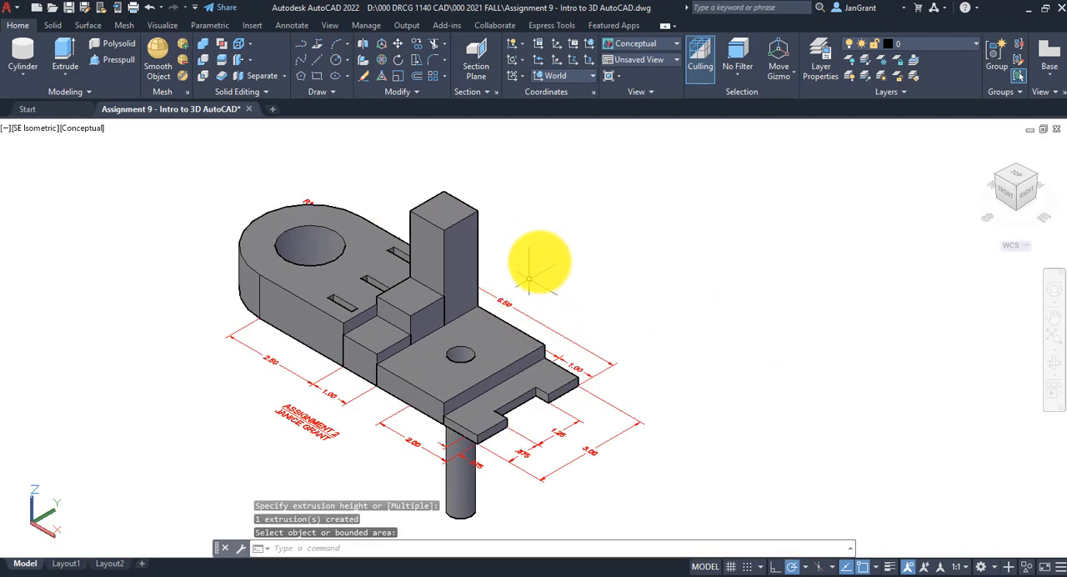
key(Return)
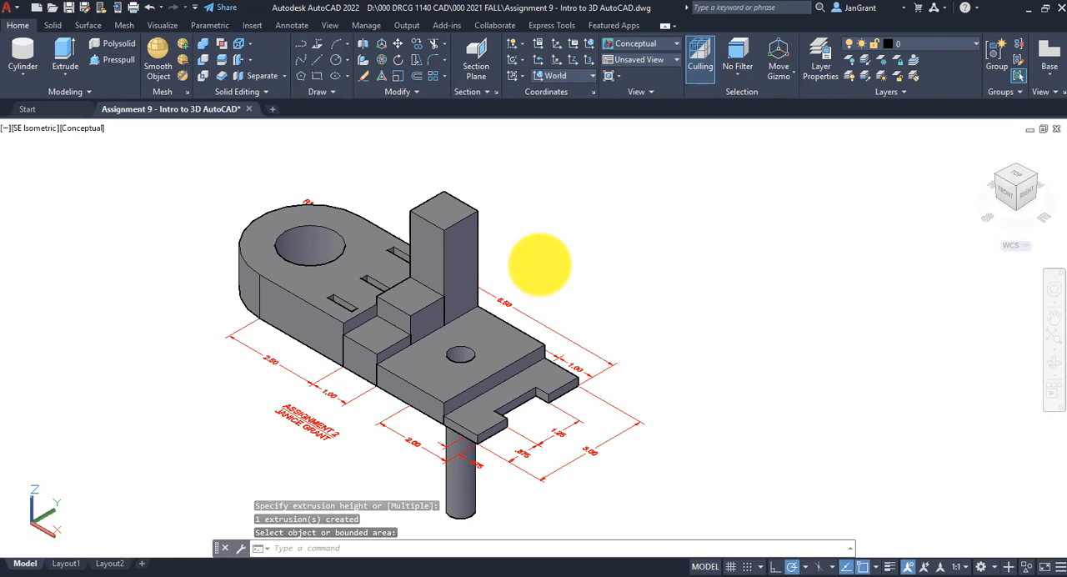
middle_drag(543, 248, 543, 234)
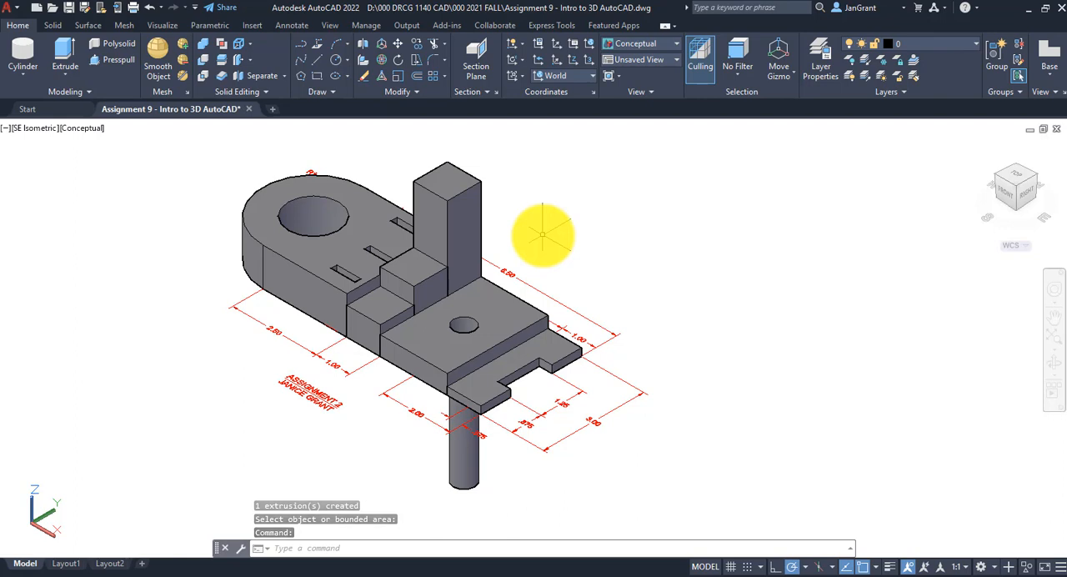
Union the three staircase blocks into a single solid
click(203, 46)
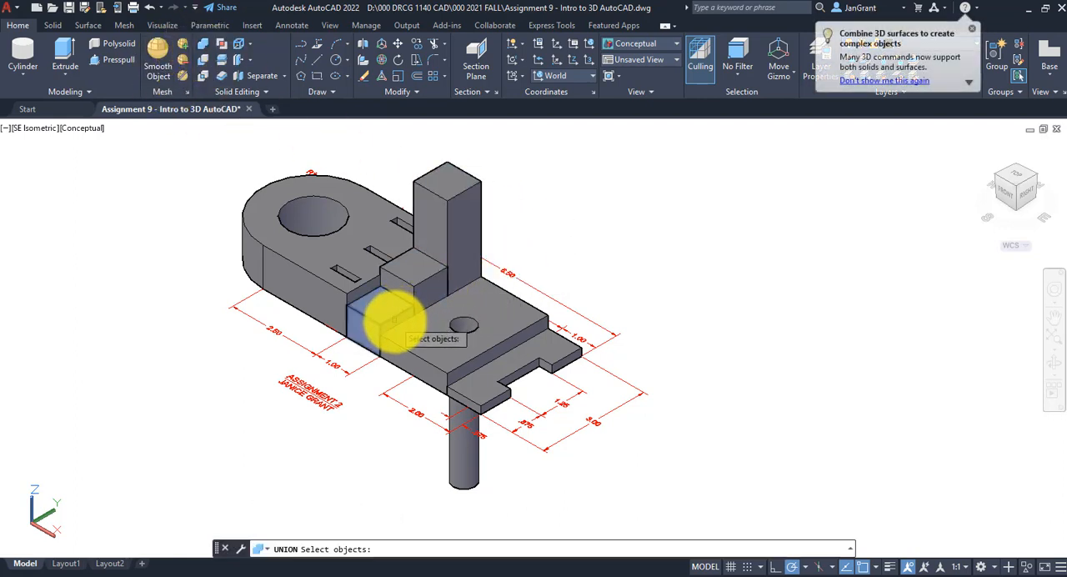
click(436, 267)
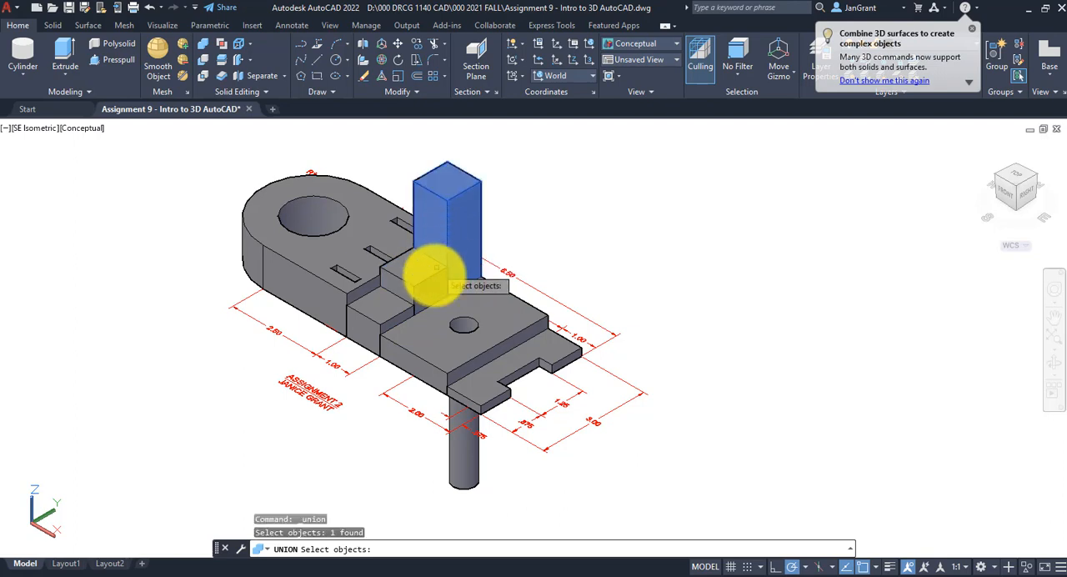
click(429, 275)
click(388, 309)
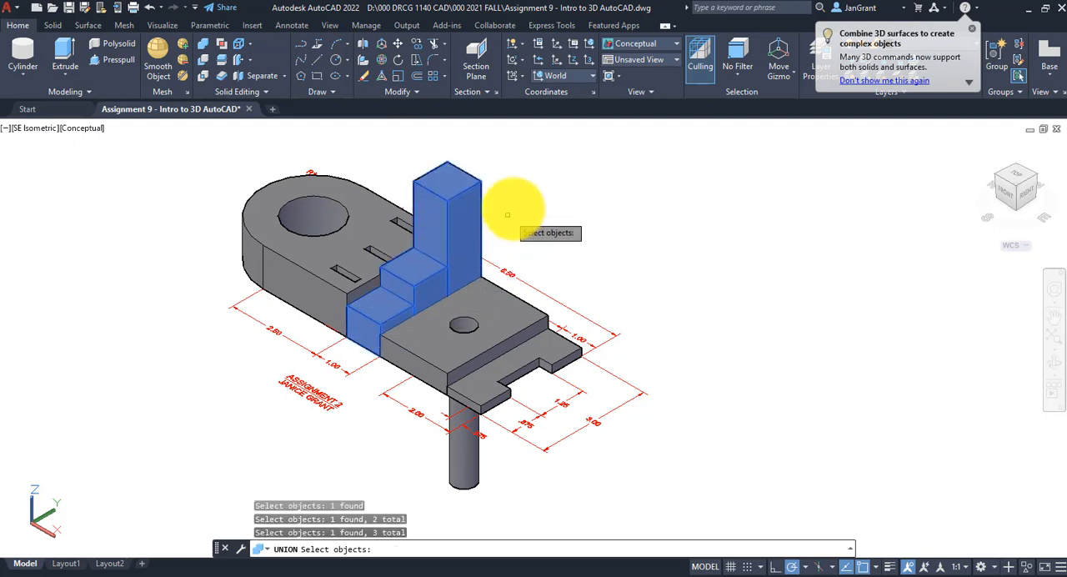
key(Return)
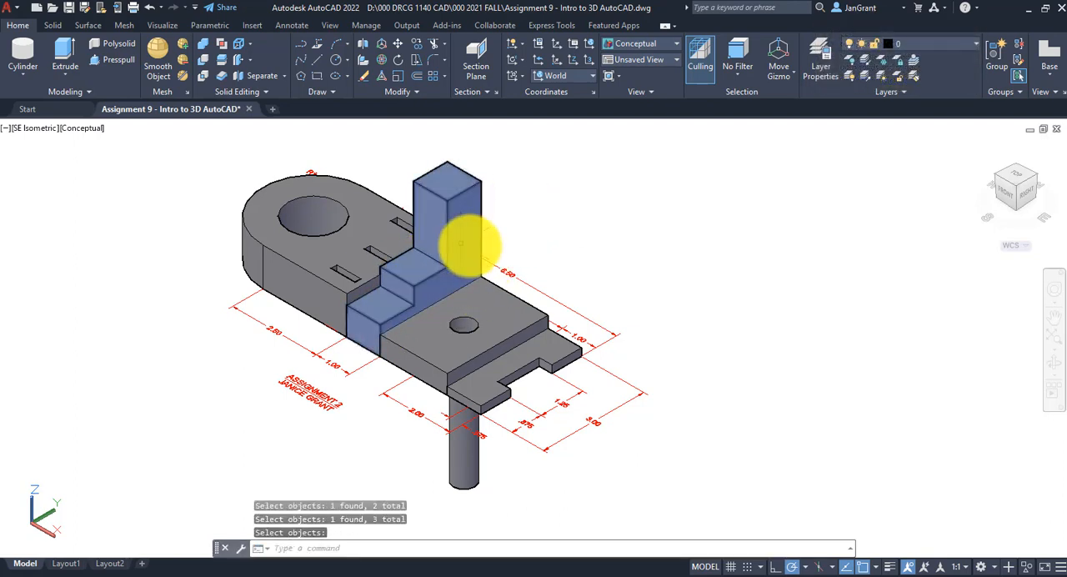
scroll(611, 241, down, 2)
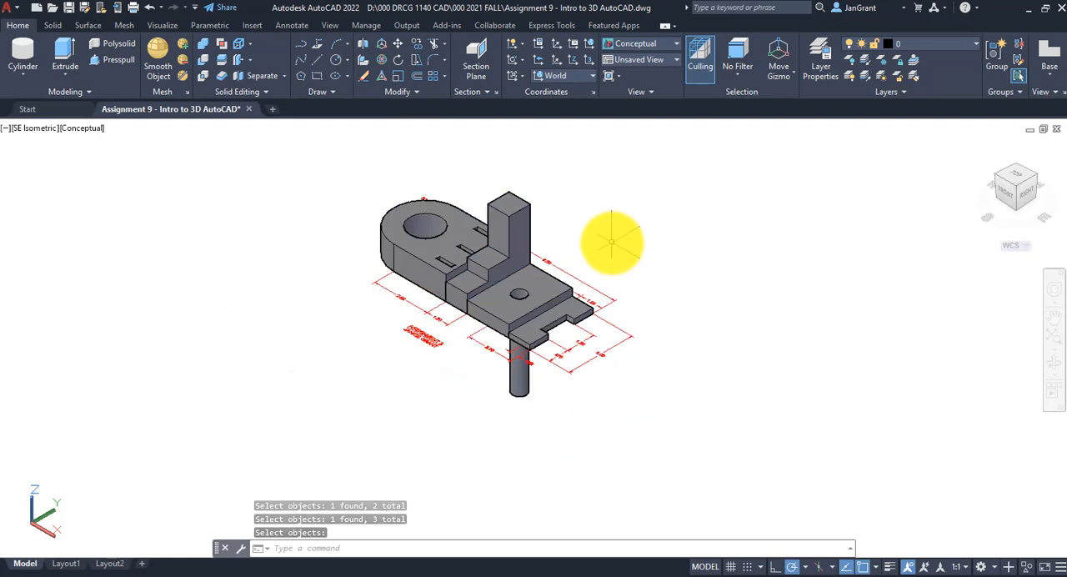
scroll(614, 286, up, 3)
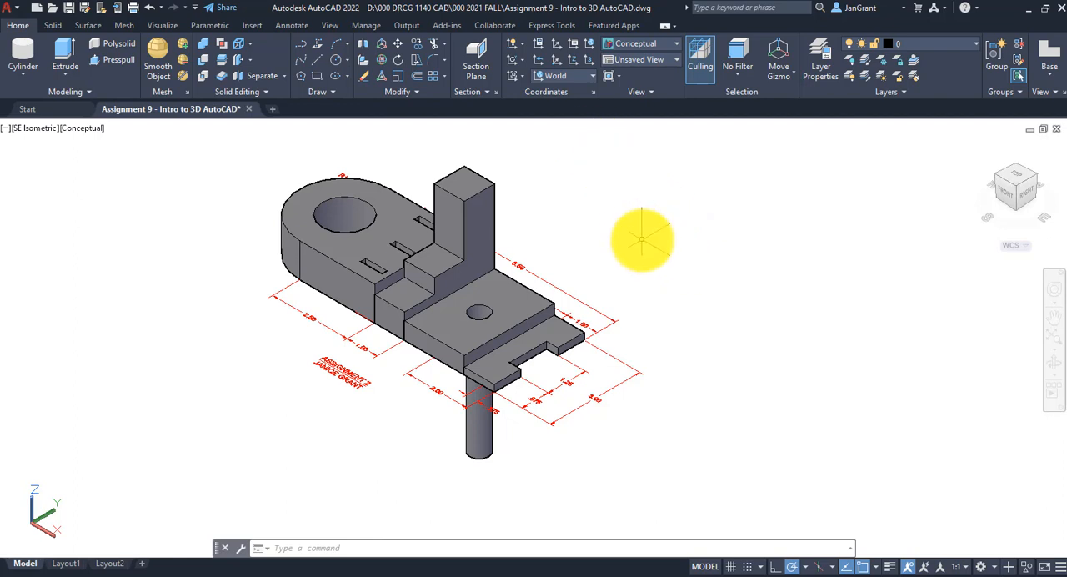
scroll(642, 239, down, 3)
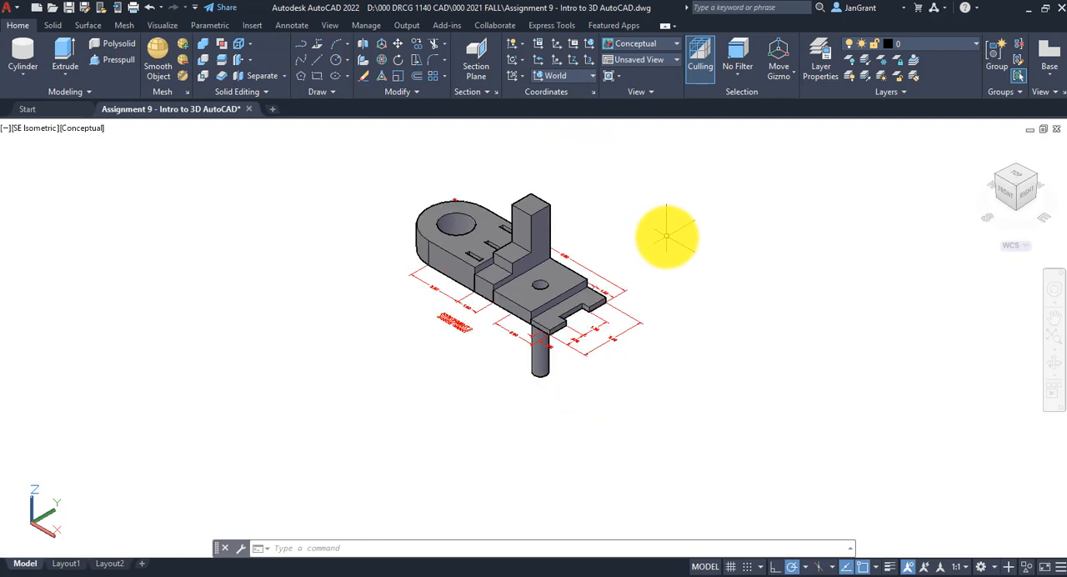
middle_drag(666, 236, 643, 253)
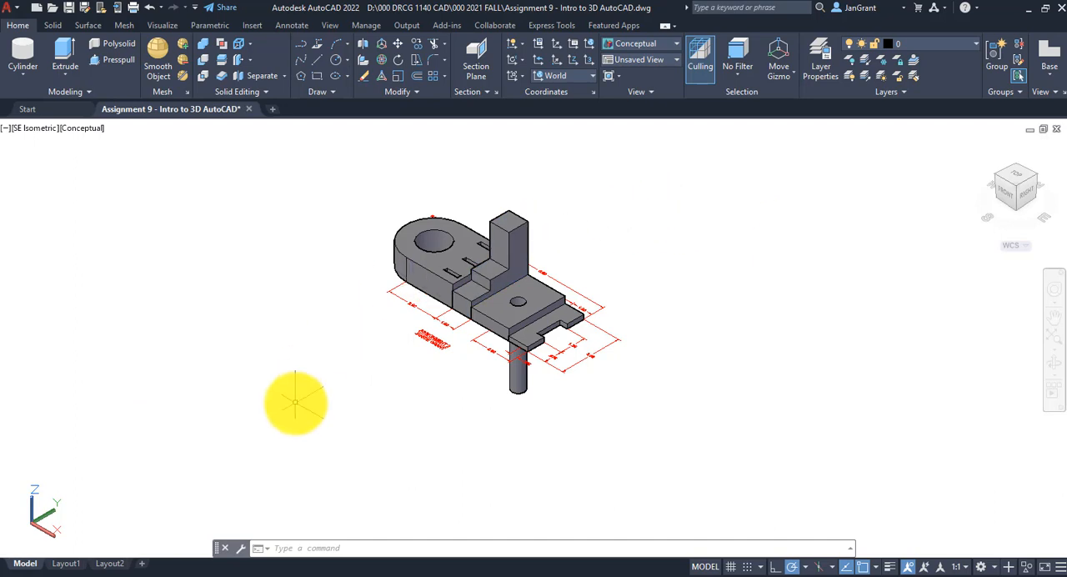
Switch to Layout1, activate its viewport, and centre and enlarge the Assignment 2 part in it
click(71, 565)
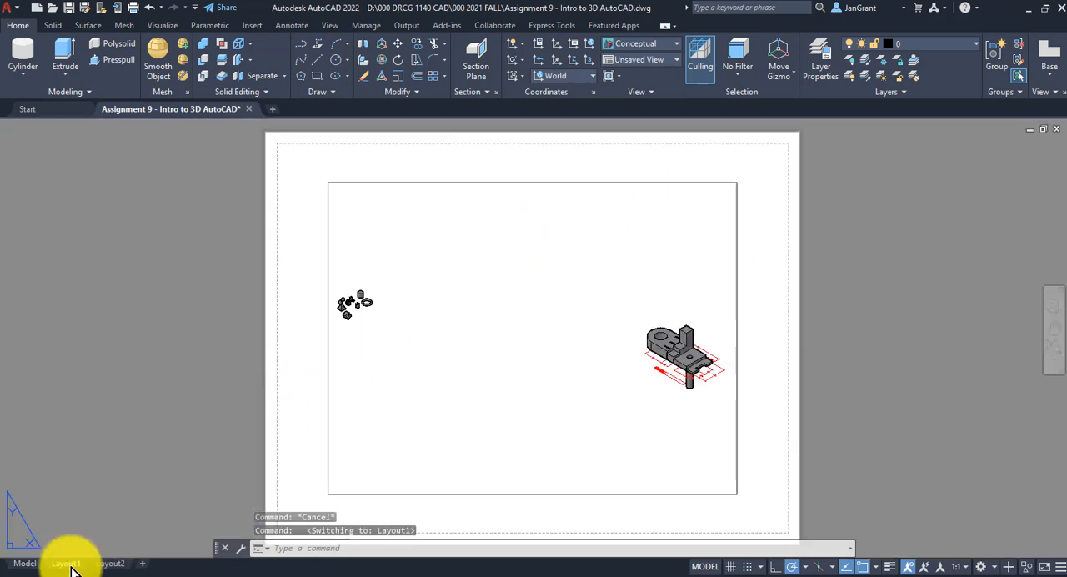
scroll(533, 318, down, 2)
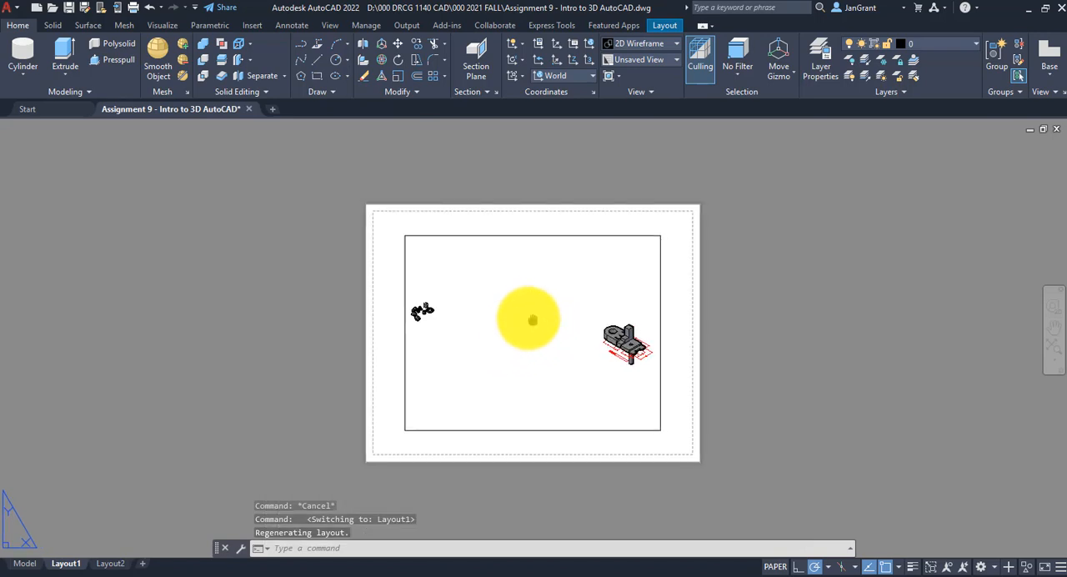
scroll(492, 305, up, 2)
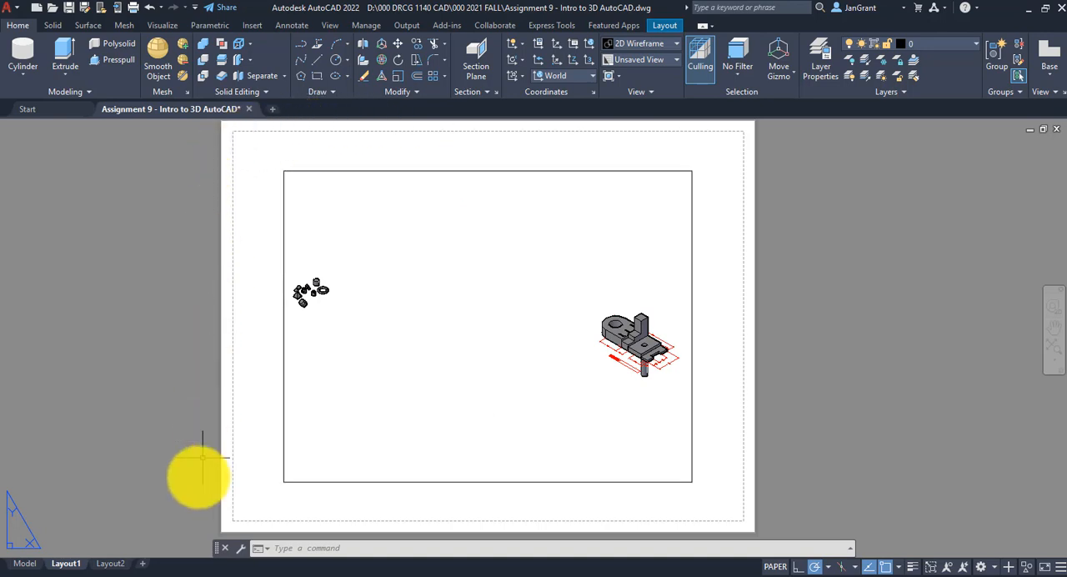
double_click(472, 305)
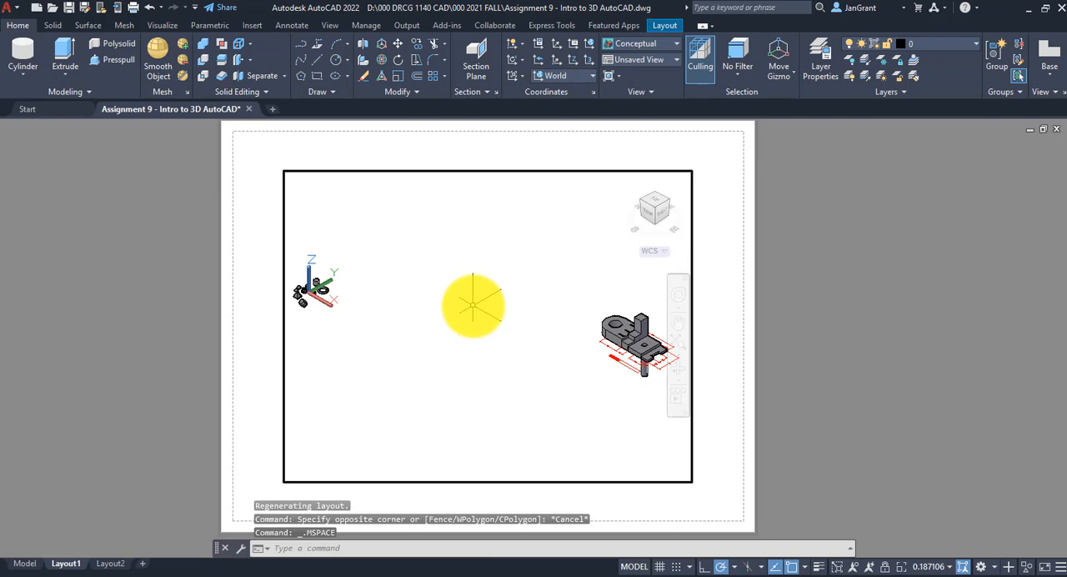
scroll(534, 333, up, 3)
middle_drag(547, 333, 316, 338)
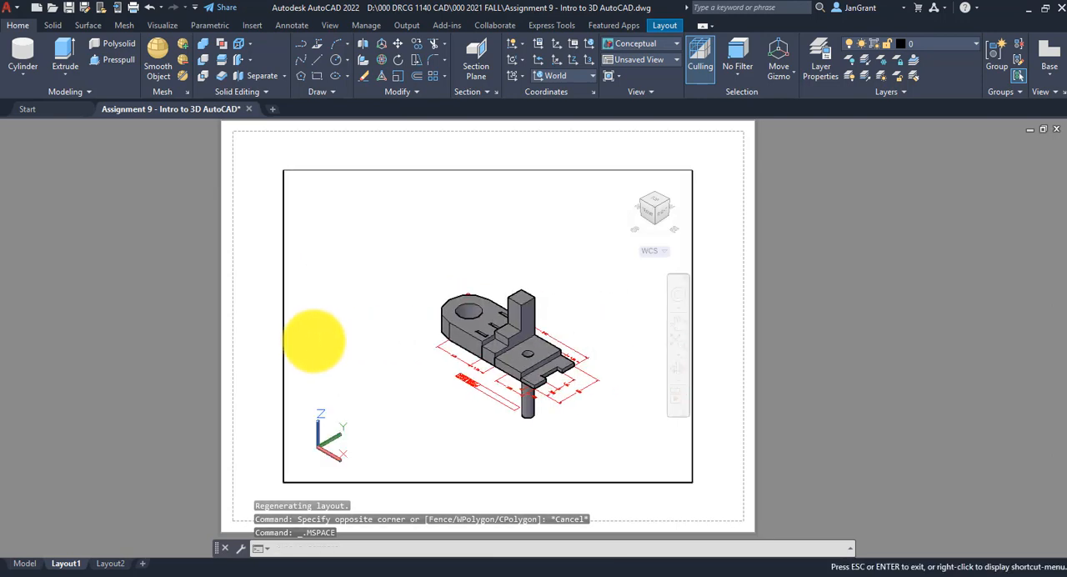
scroll(467, 357, up, 4)
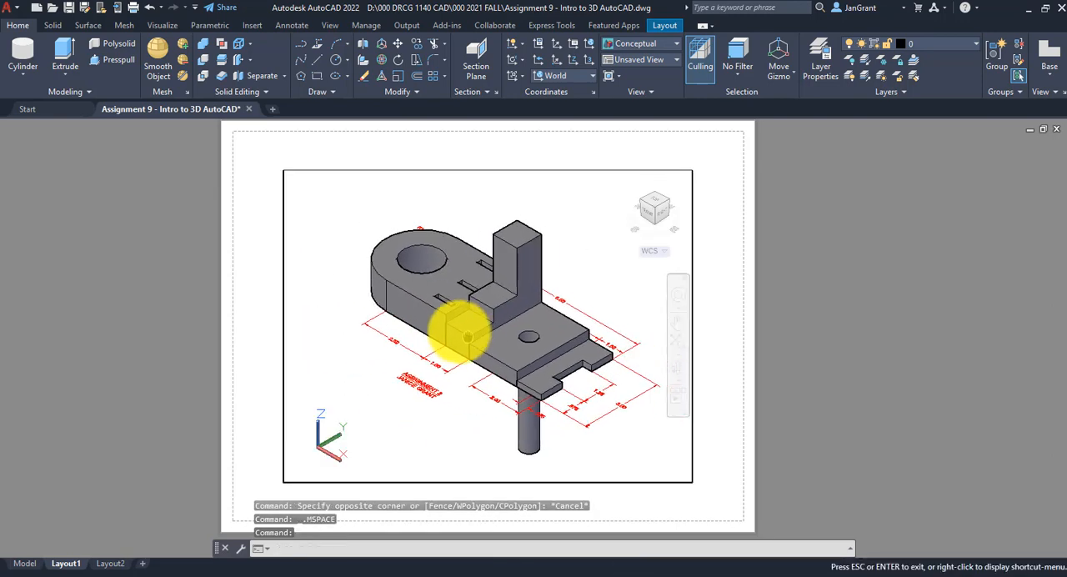
mouse_move(457, 330)
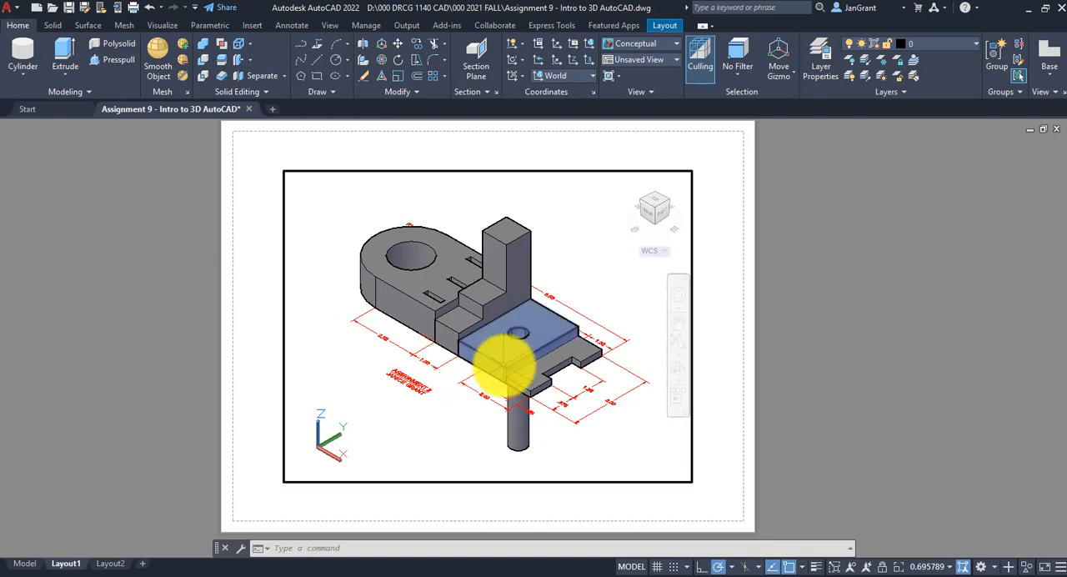
Fill the Layout1 viewport with the Assignment 2 part and orbit it slightly to look down through the large hole
scroll(500, 361, up, 2)
scroll(503, 364, down, 3)
scroll(503, 365, up, 3)
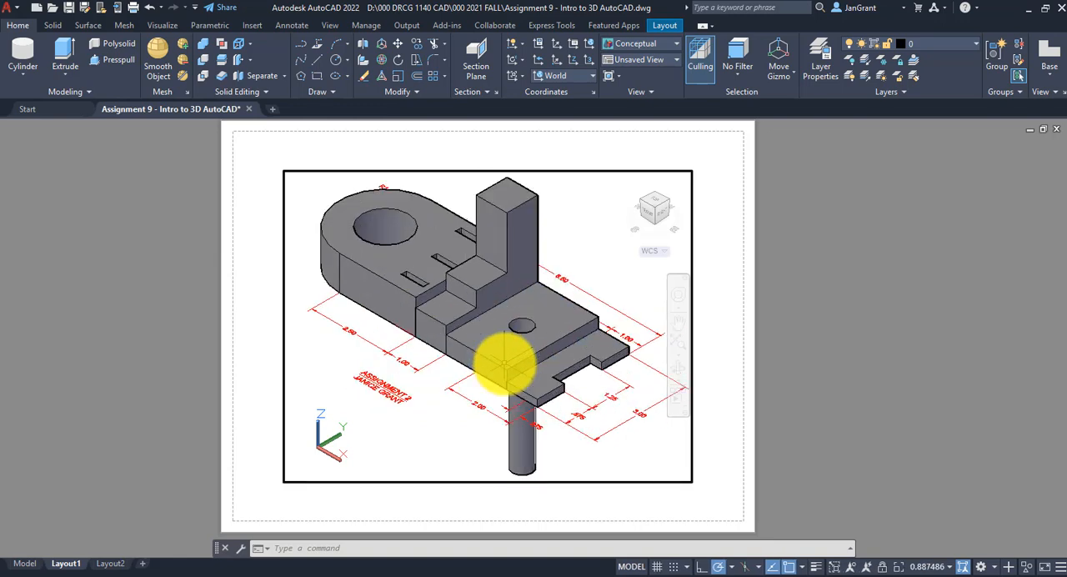
middle_drag(503, 364, 497, 364)
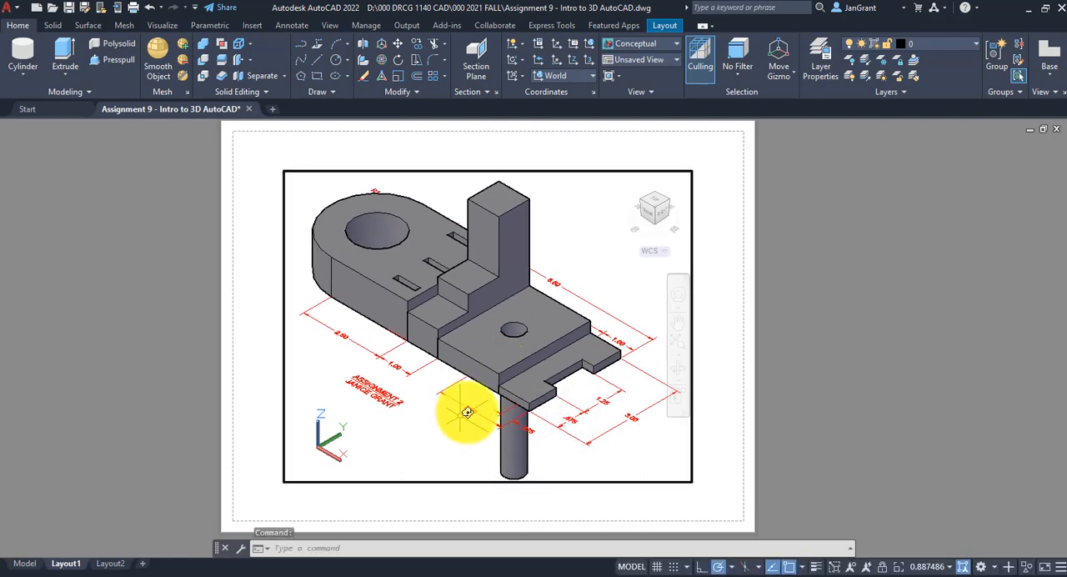
mouse_move(467, 414)
shift+middle_down()
mouse_move(528, 369)
mouse_move(559, 286)
mouse_move(501, 253)
mouse_move(473, 422)
shift+middle_up()
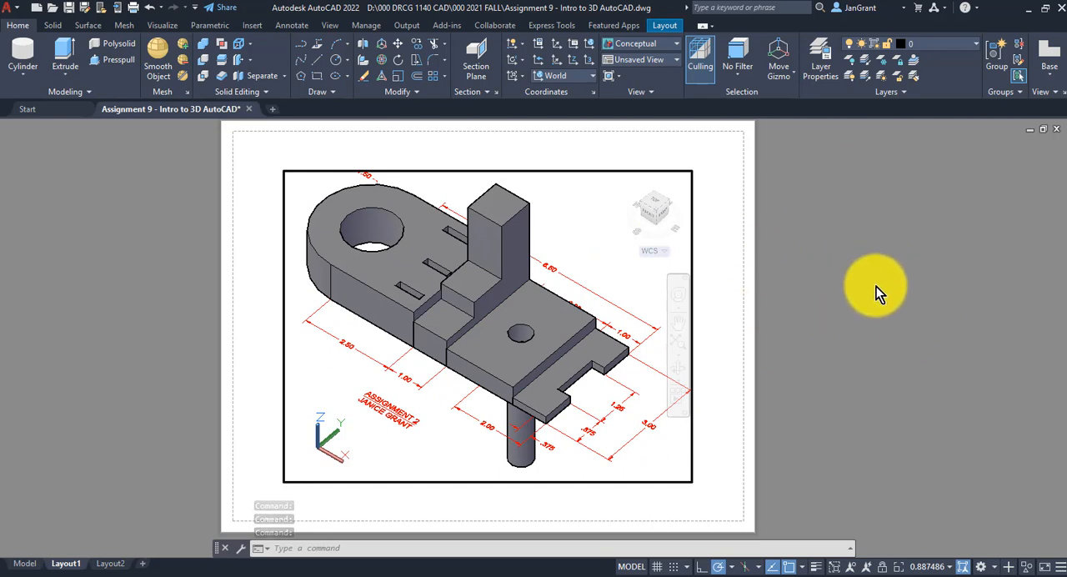
Return to paper space and stretch the Layout1 viewport's upper-left corner outward to fit the R1.50 dimension inside the frame
double_click(876, 286)
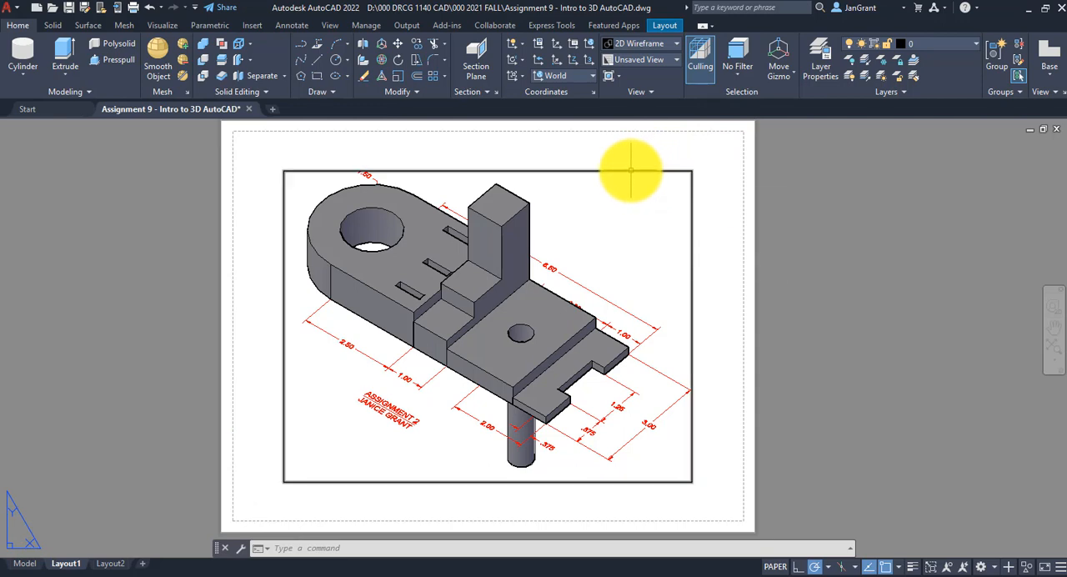
click(631, 171)
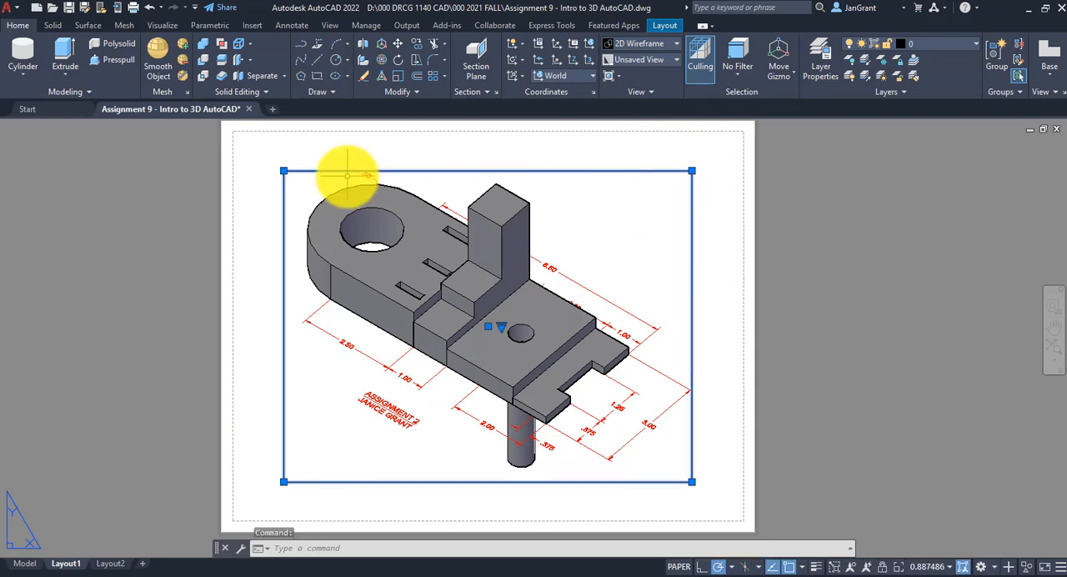
click(283, 171)
click(412, 196)
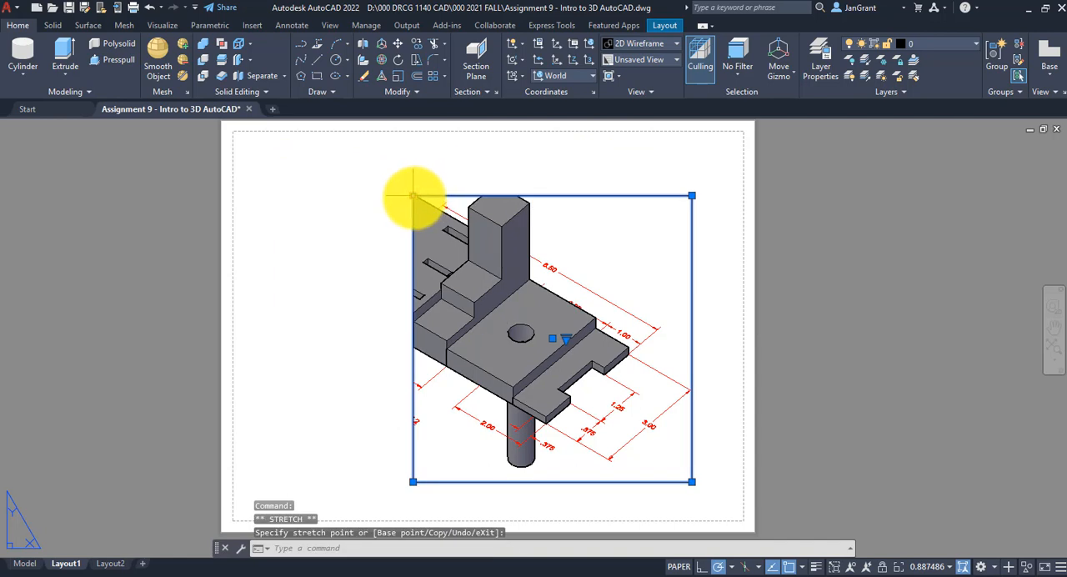
click(251, 144)
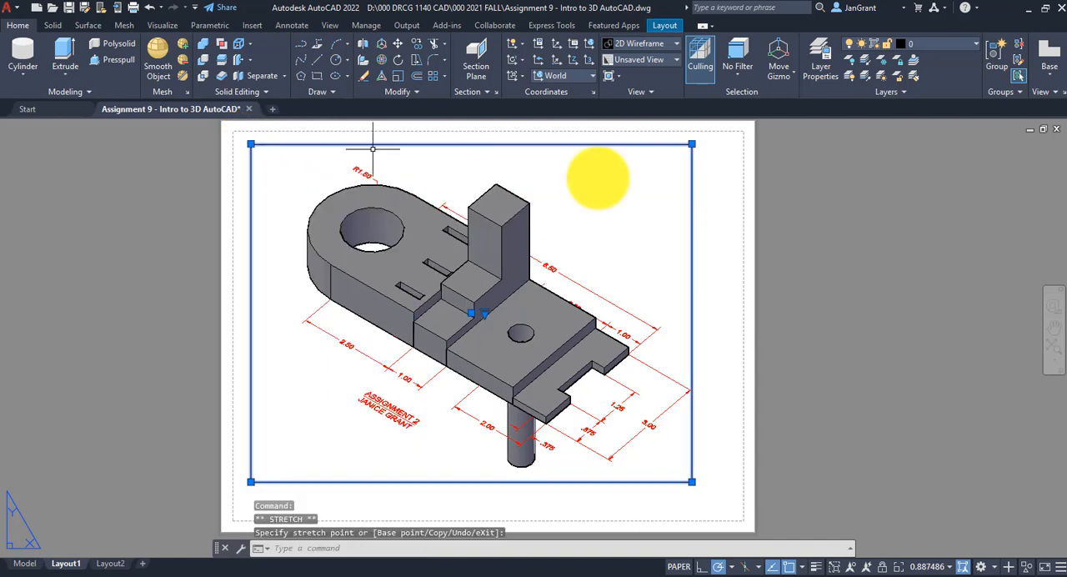
Move the viewport's right edge slightly outward and its left edge slightly inward to frame the part evenly, and deselect the viewport
click(691, 481)
click(740, 480)
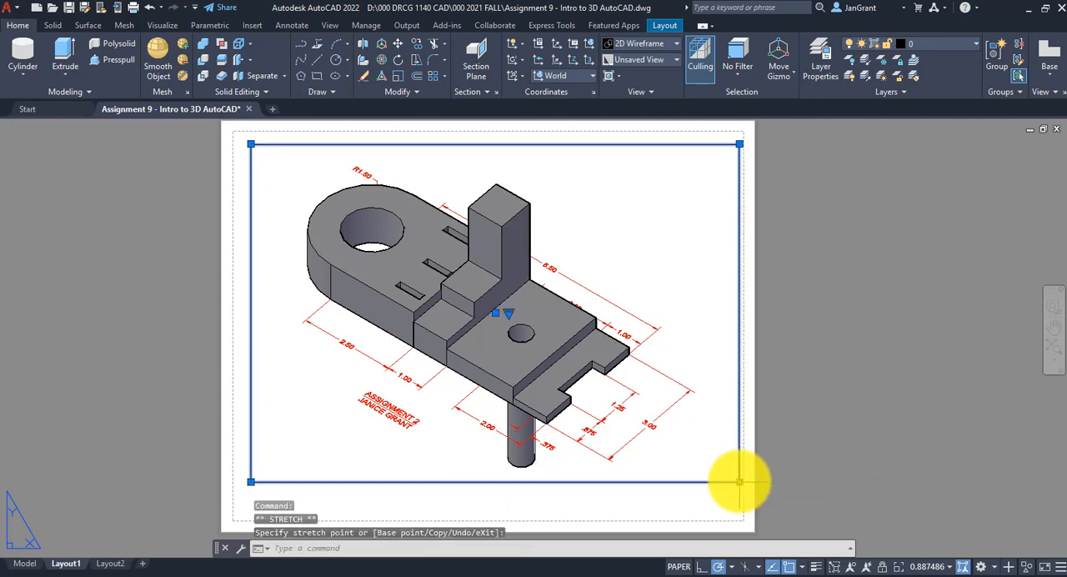
click(739, 482)
click(709, 481)
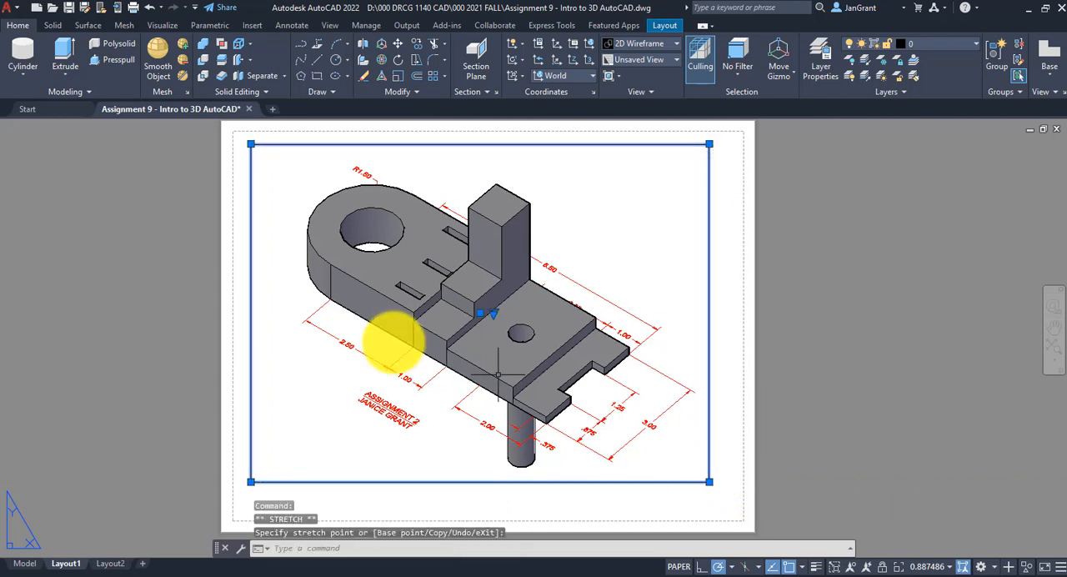
click(251, 481)
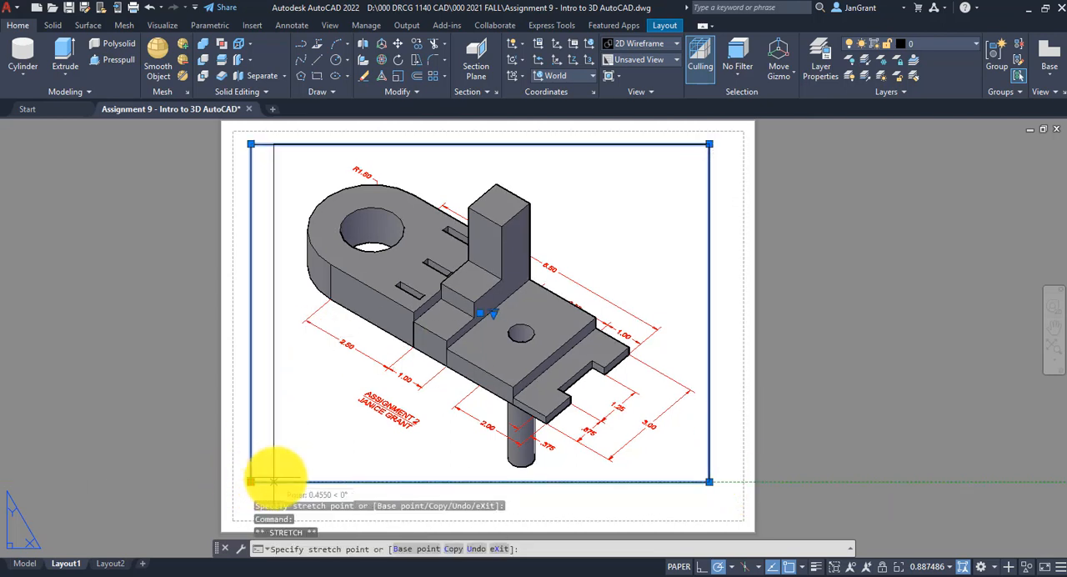
click(275, 471)
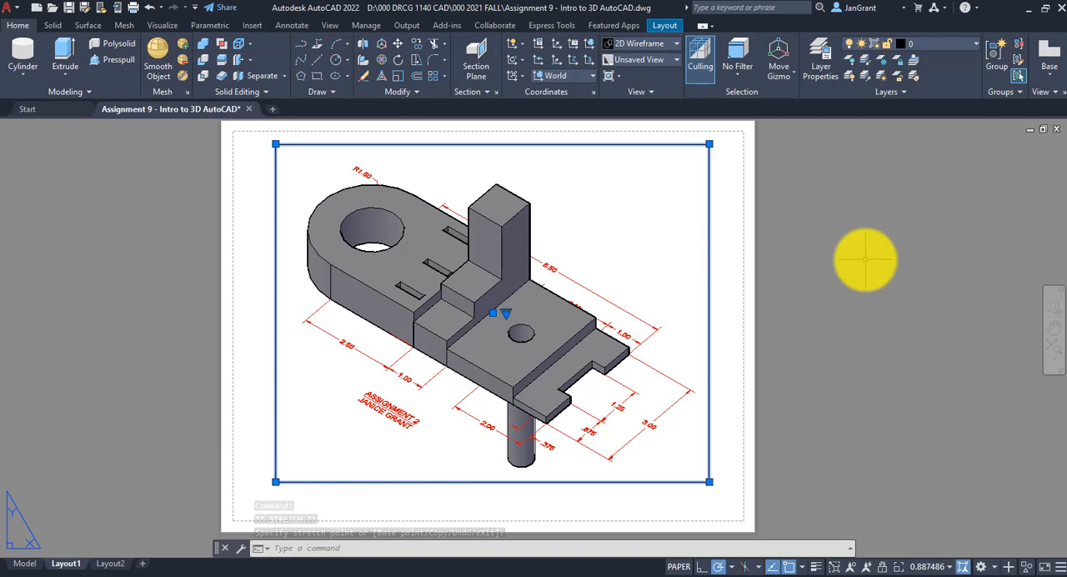
key(Escape)
key(Escape)
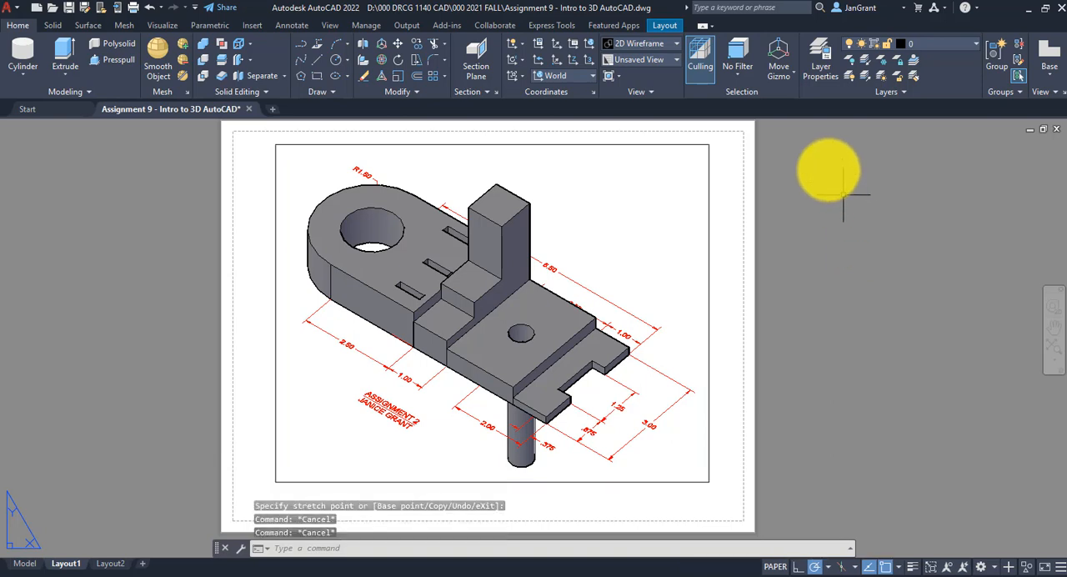
Open the layer properties manager
click(820, 65)
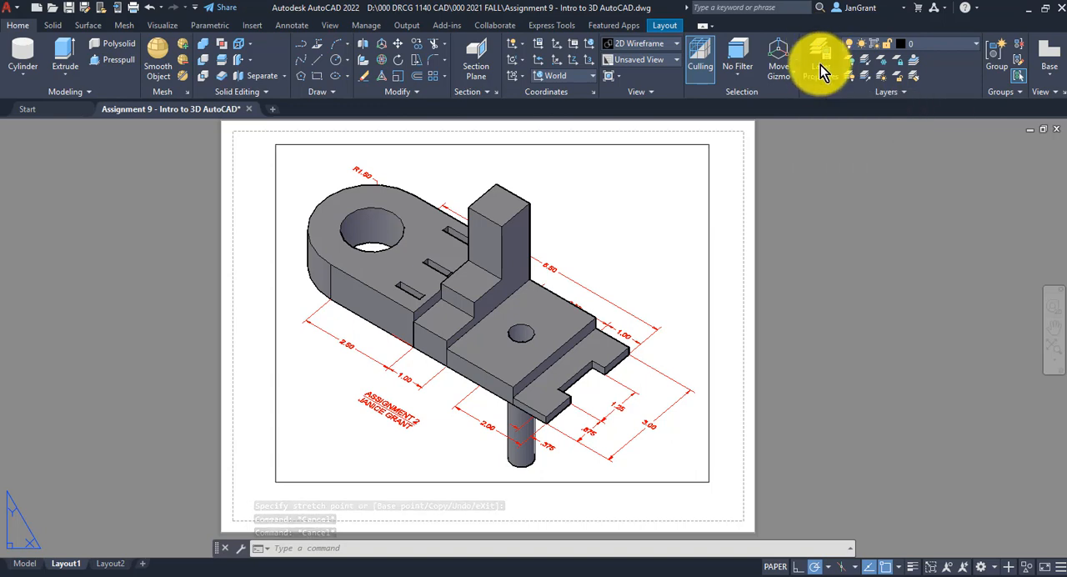
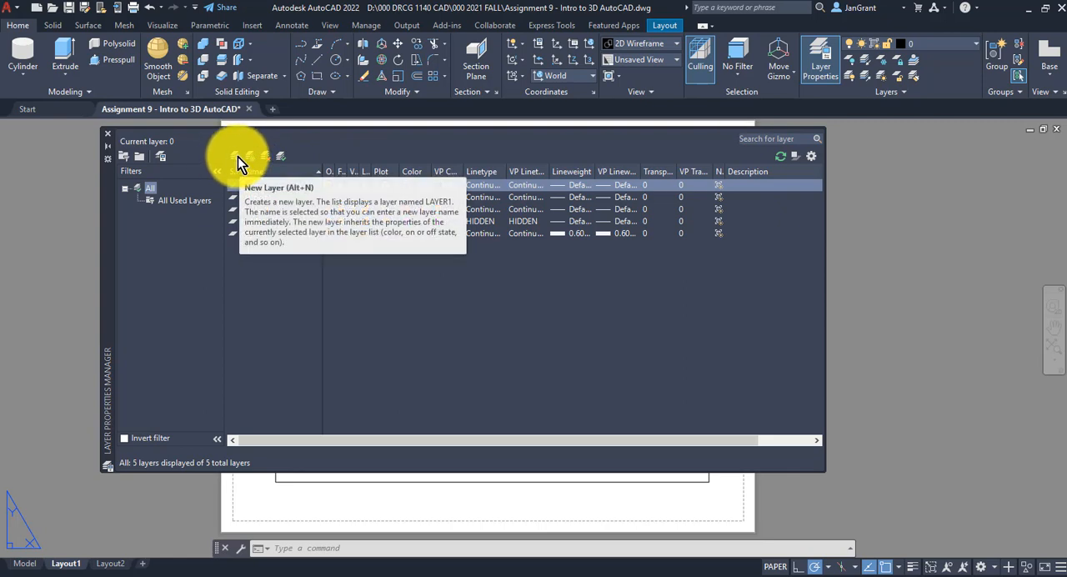
Create a non-plotting layer named viewport with colour 200 and close the layer properties manager
click(236, 157)
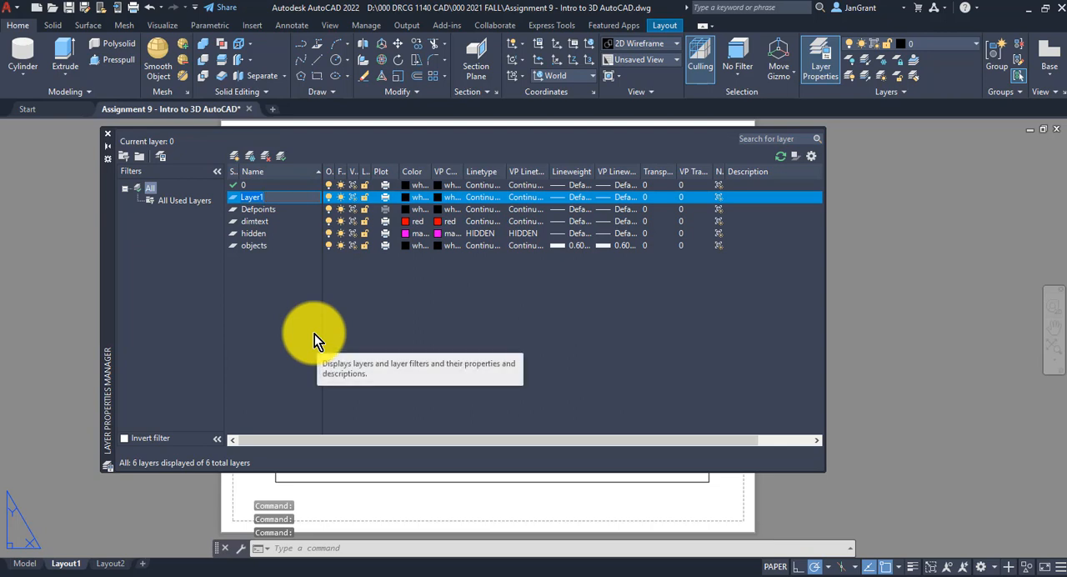
text(vie)
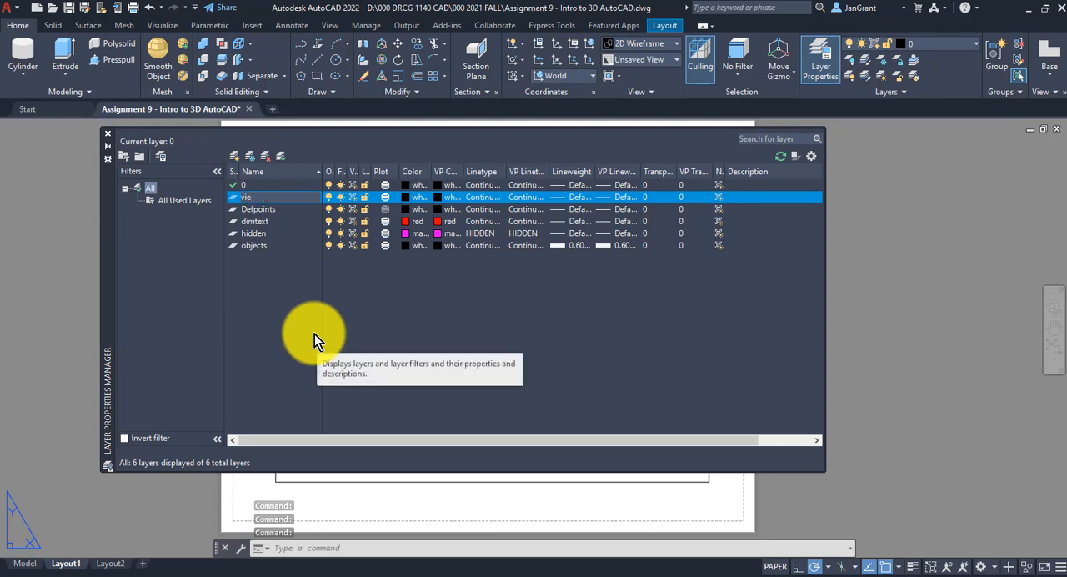
text(wport)
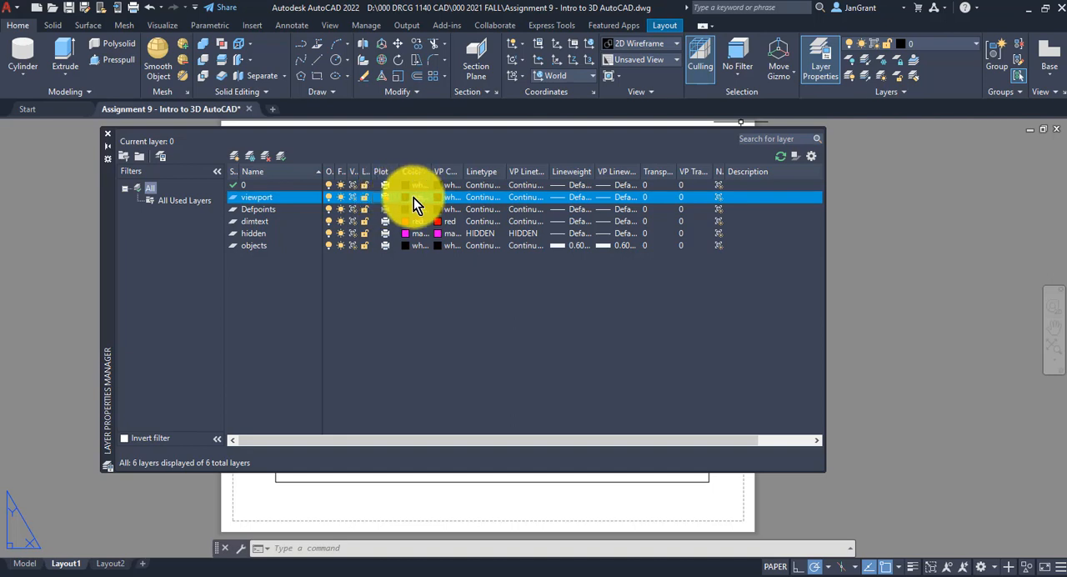
click(413, 197)
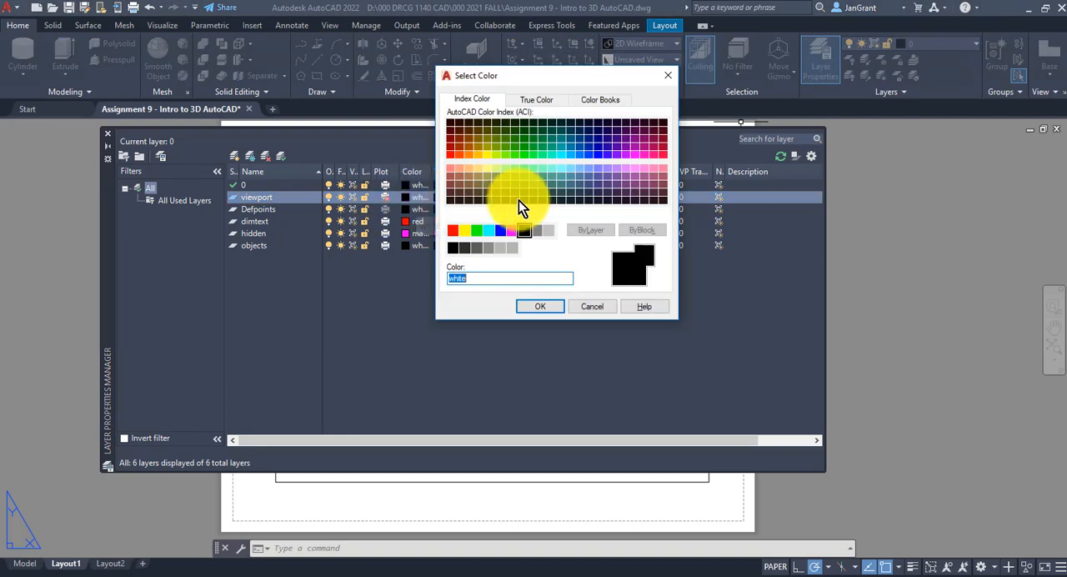
click(626, 157)
click(538, 308)
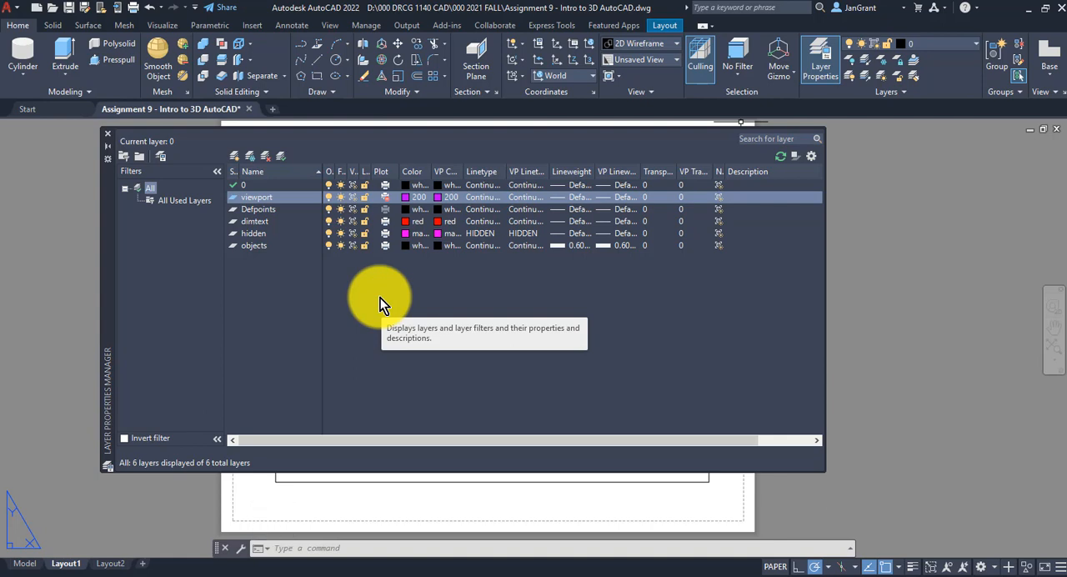
click(106, 137)
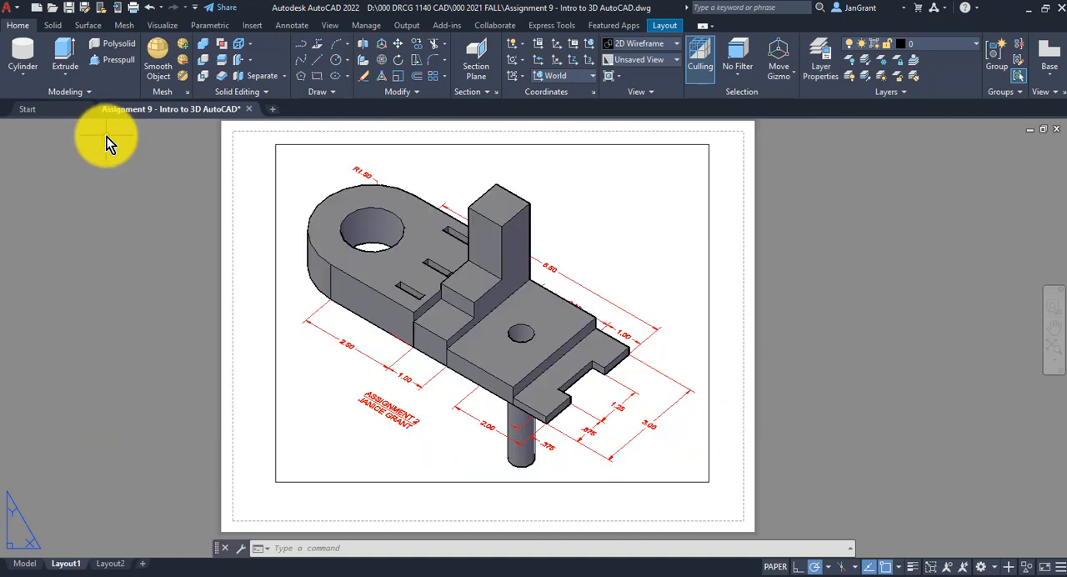
Assign the Layout1 viewport frame to the viewport layer and deselect it
click(435, 144)
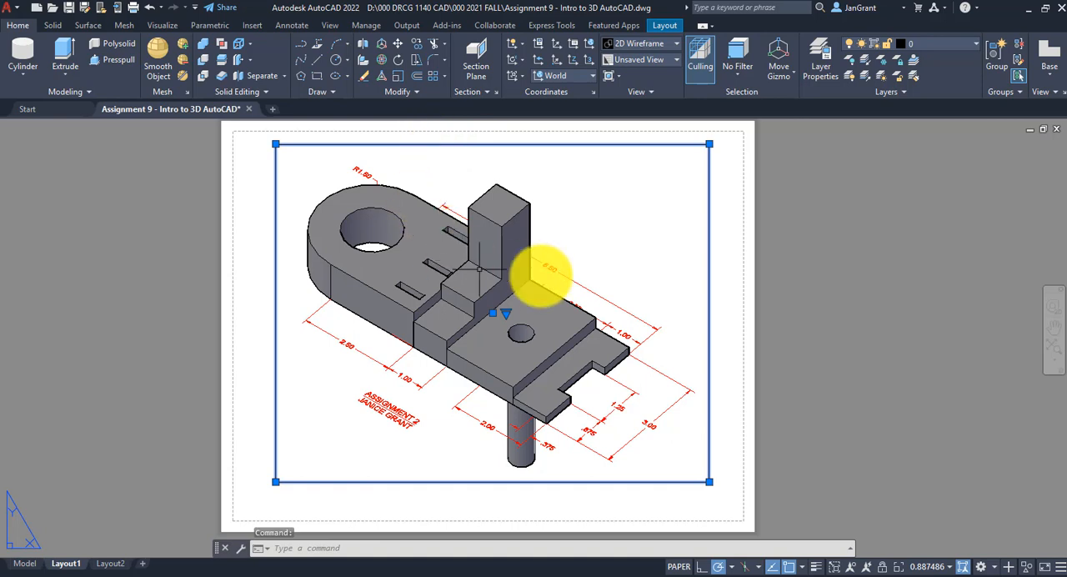
click(946, 48)
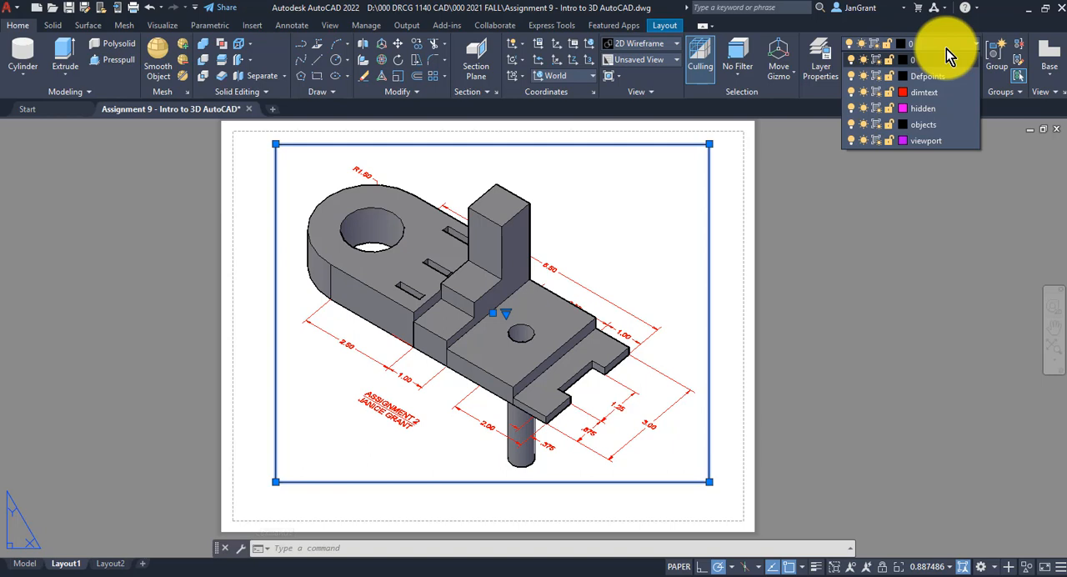
click(928, 141)
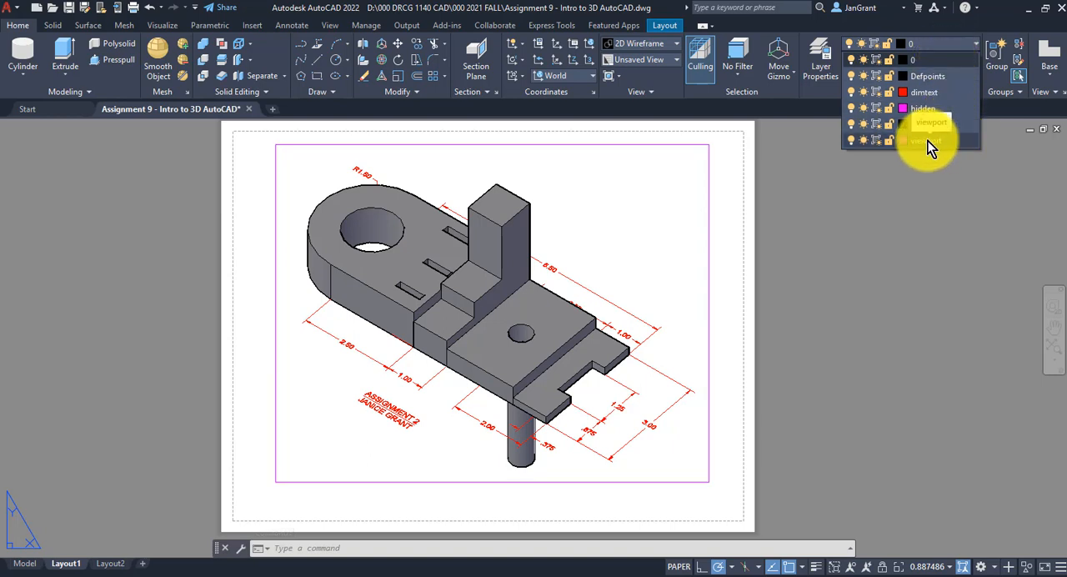
click(927, 141)
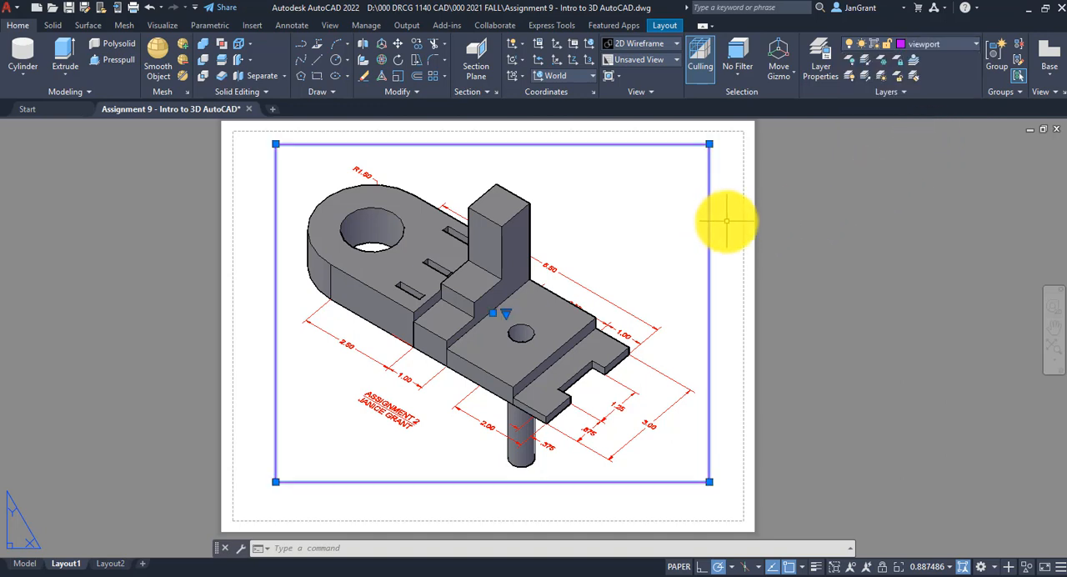
key(Escape)
key(Escape)
key(Escape)
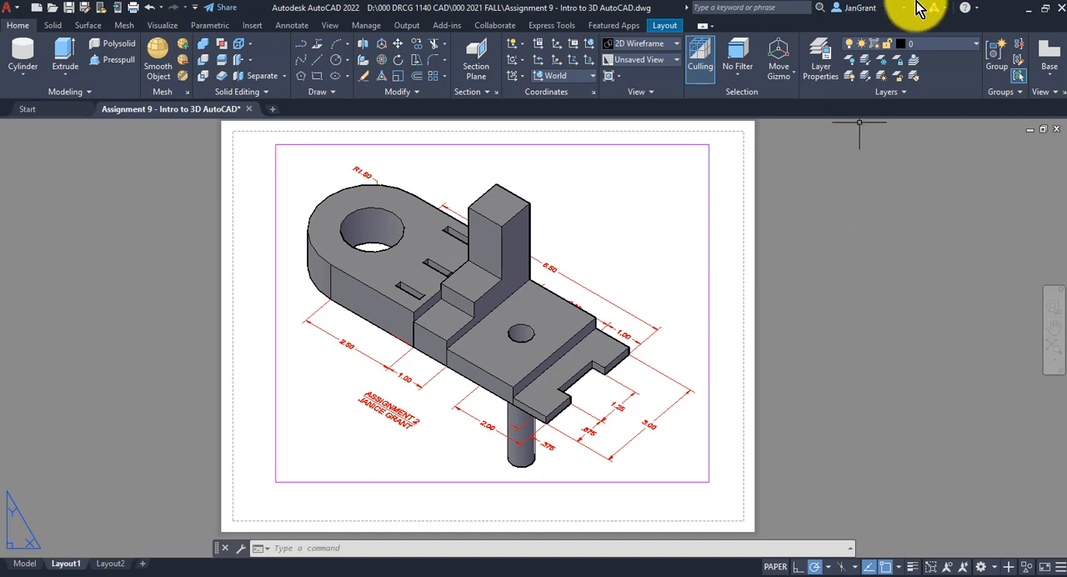
Make layer 0 current and place a multiline text box below the viewport, starting at the midpoint of its lower edge
click(941, 47)
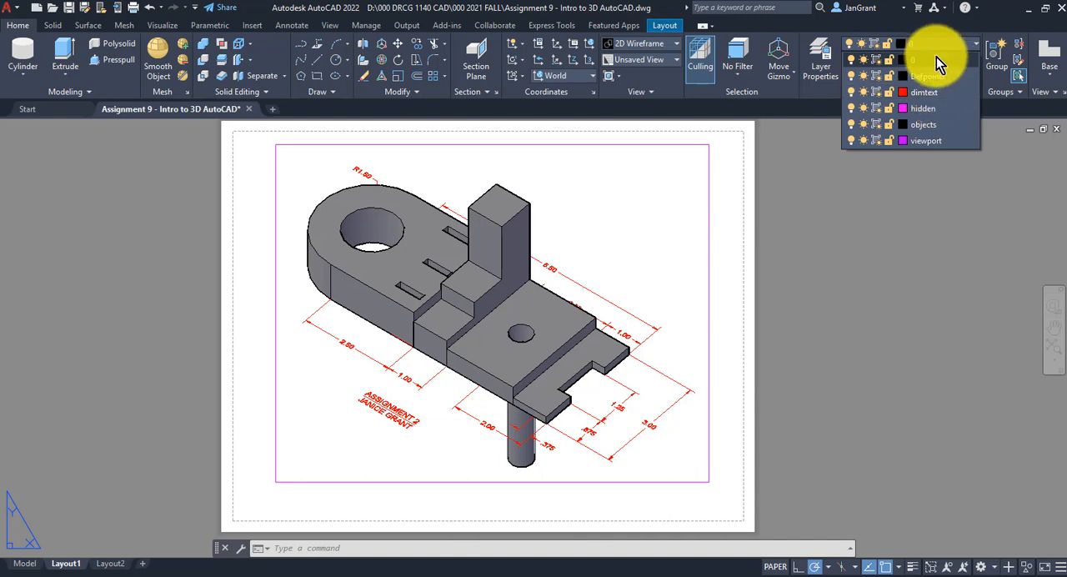
click(936, 59)
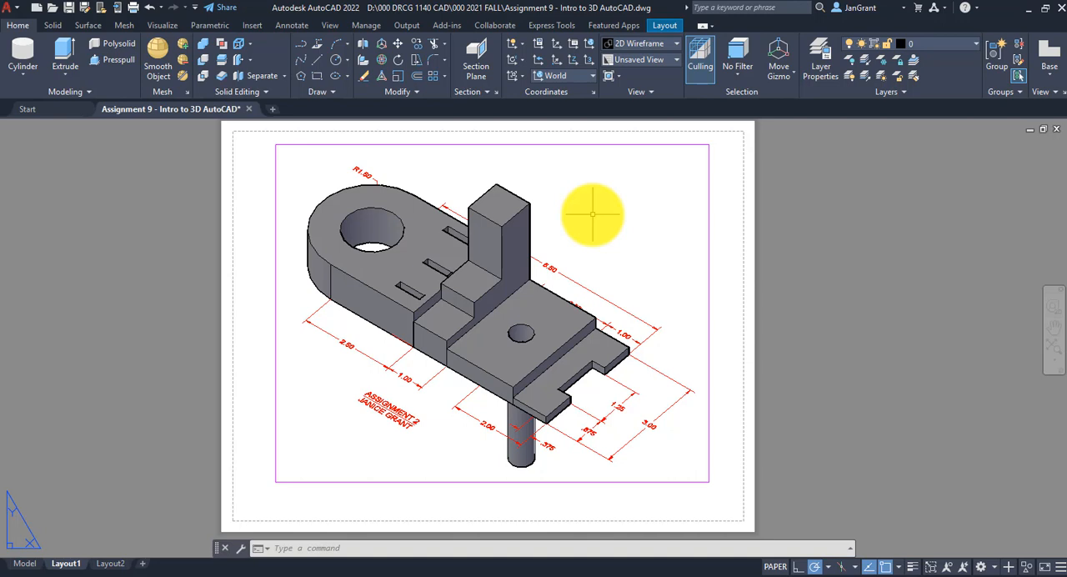
click(302, 26)
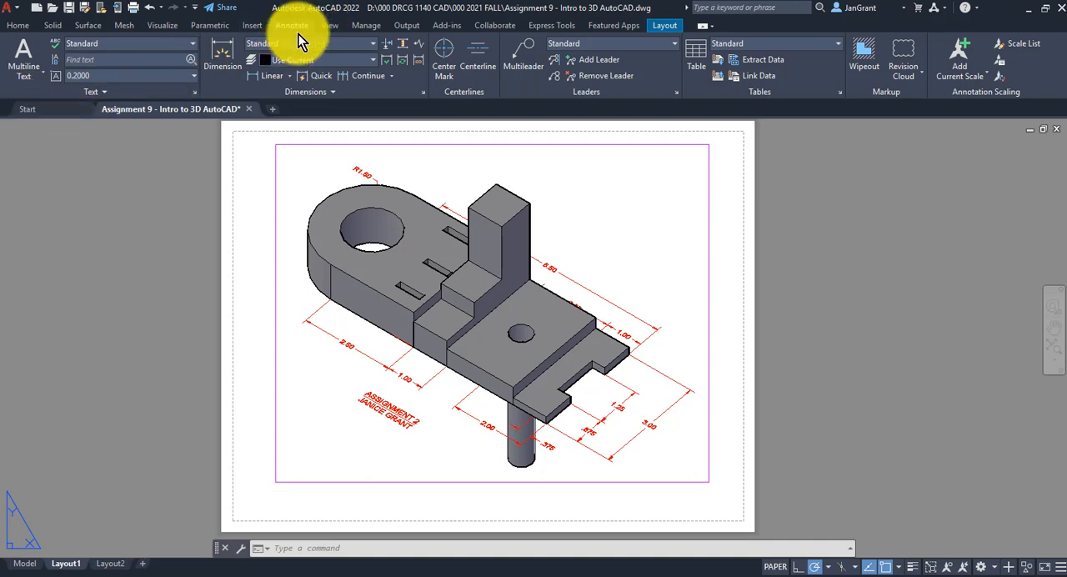
click(24, 74)
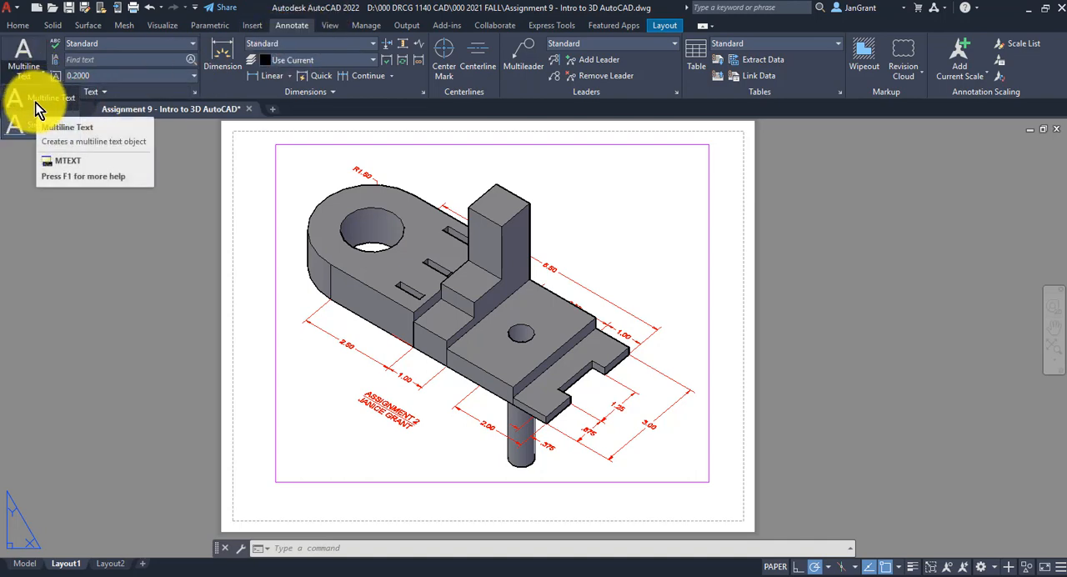
click(33, 100)
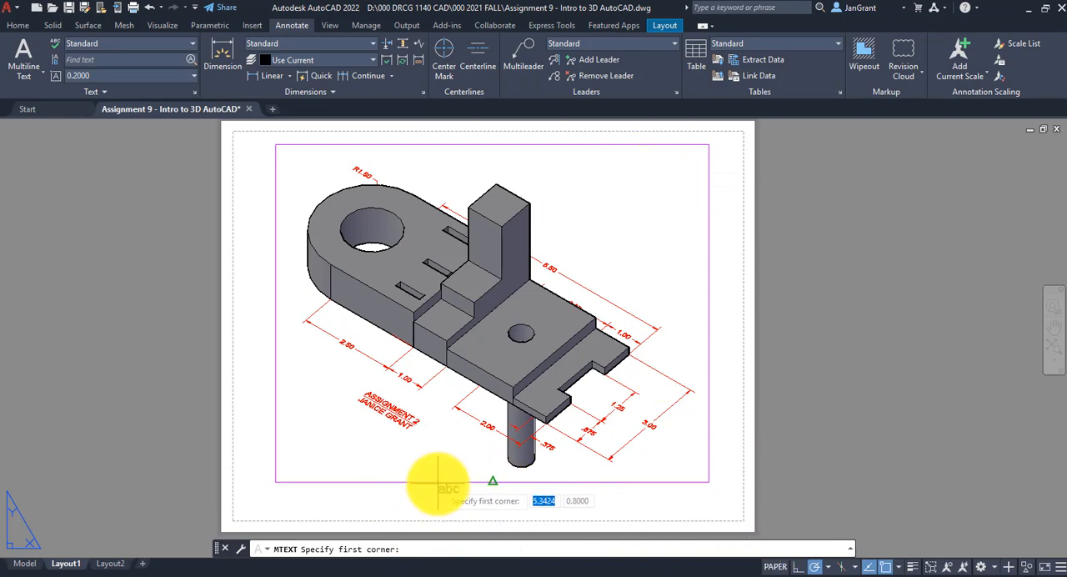
click(492, 481)
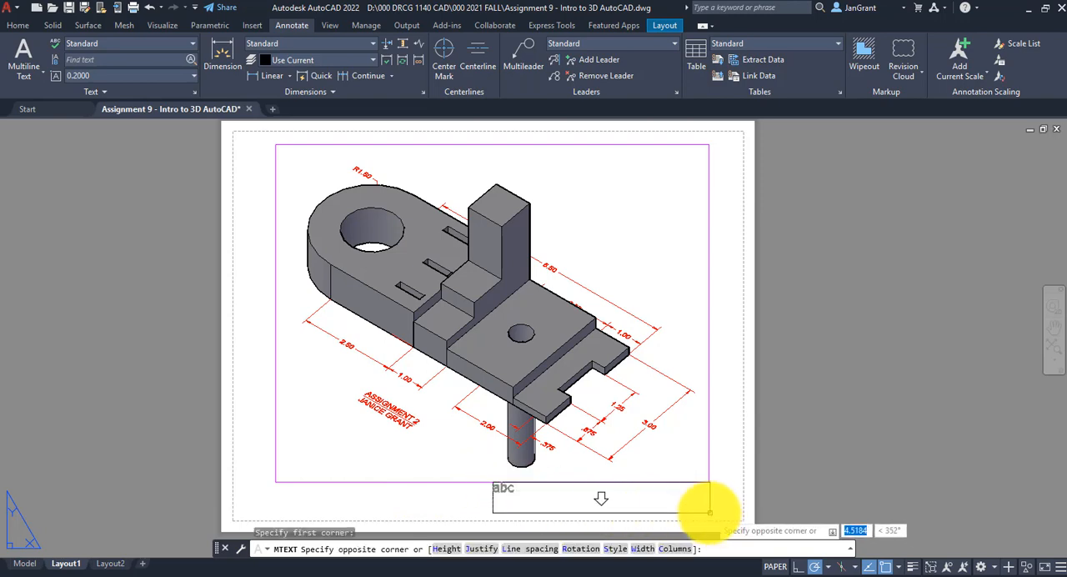
click(726, 512)
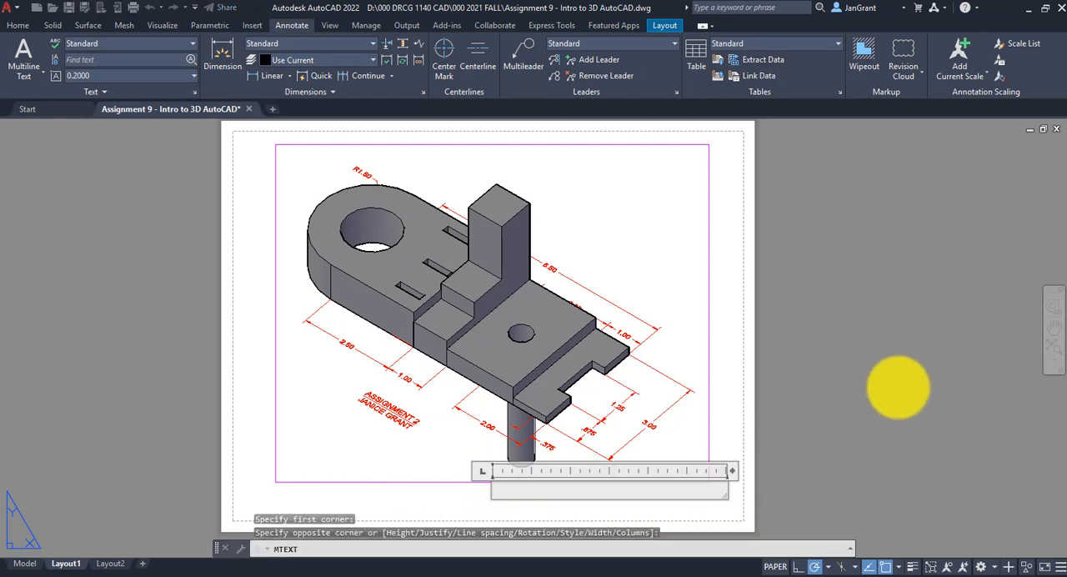
Enter ASSIGNMENT with the author's full name on the line below, underline ASSIGNMENT, and finish the text
text(A)
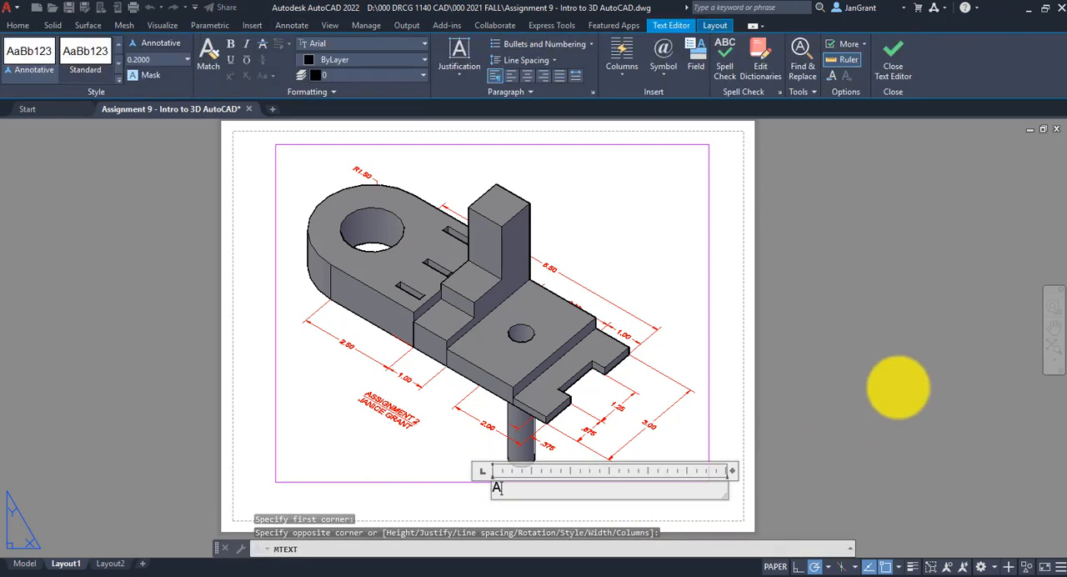
text(SSIGNM)
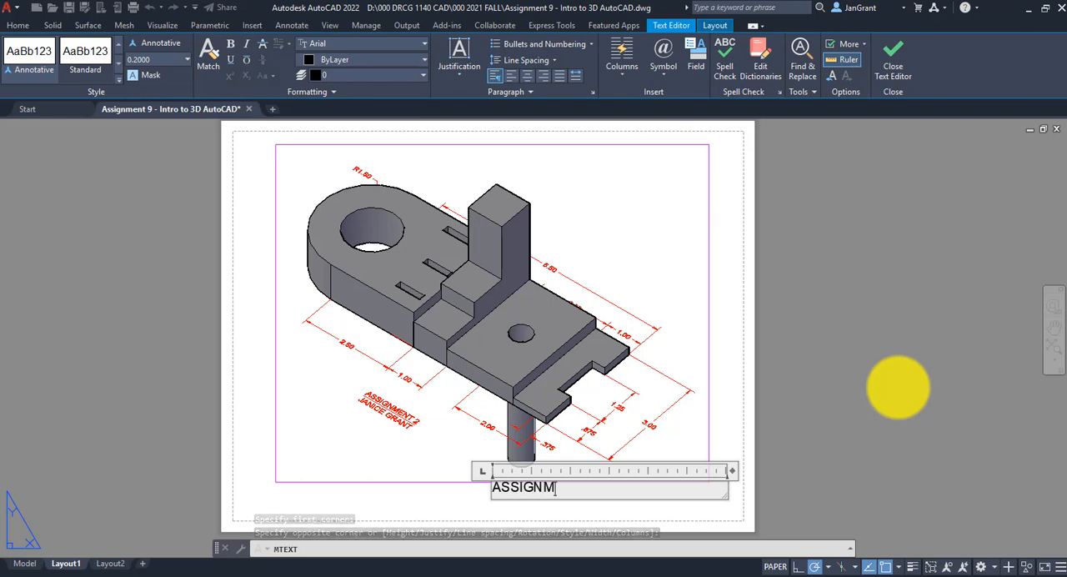
text(ENT)
key(BackSpace)
key(BackSpace)
text(ENT)
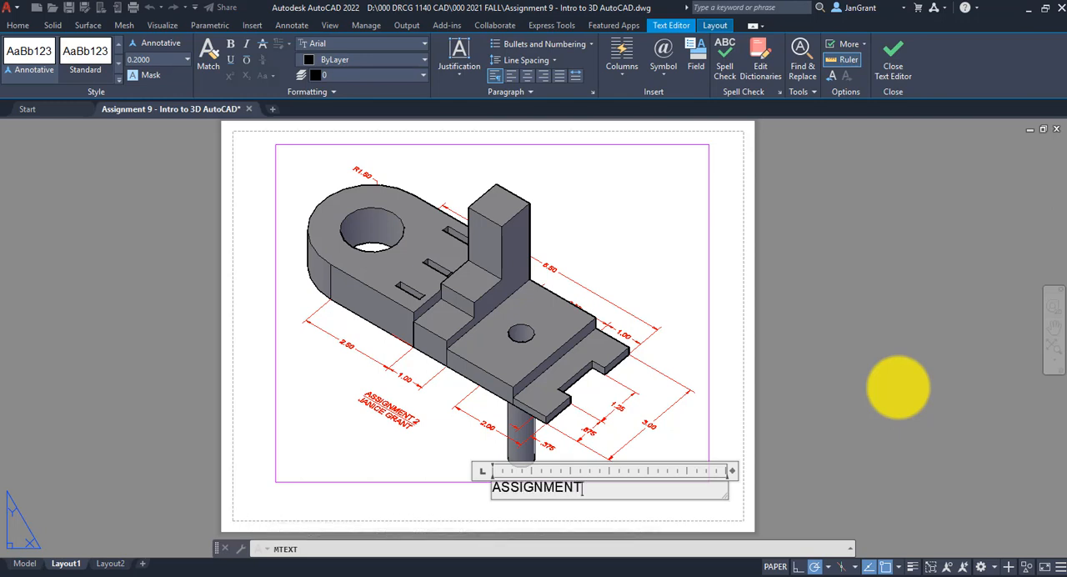
key(Return)
text(JANICE GRANT)
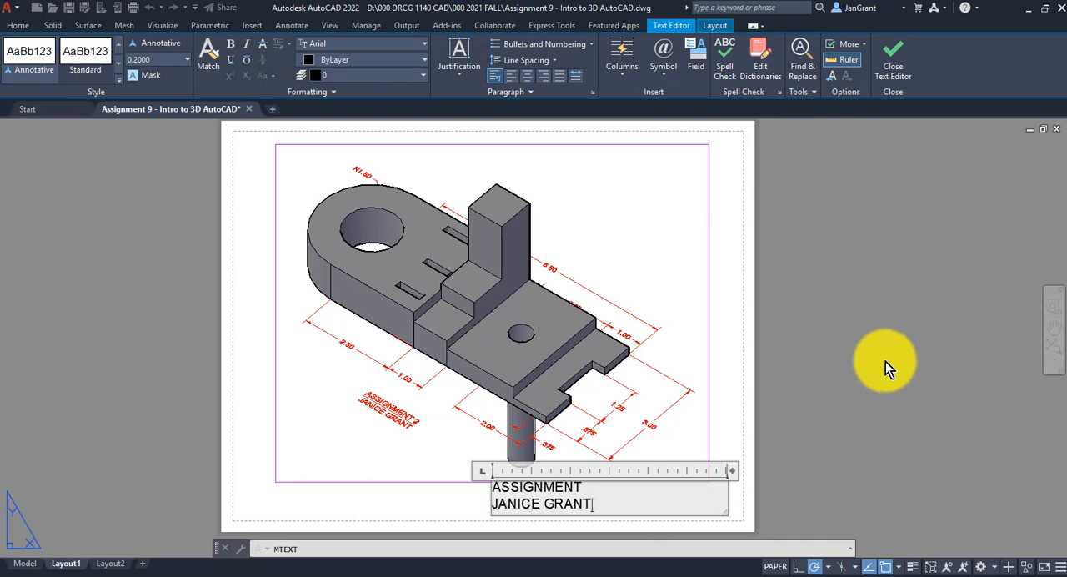
drag(600, 487, 475, 485)
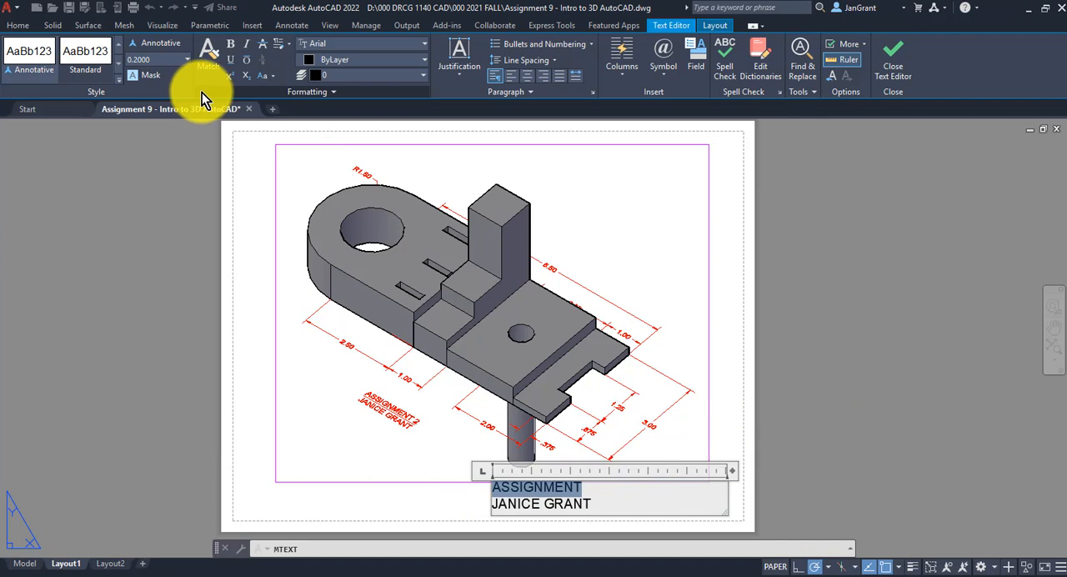
click(229, 60)
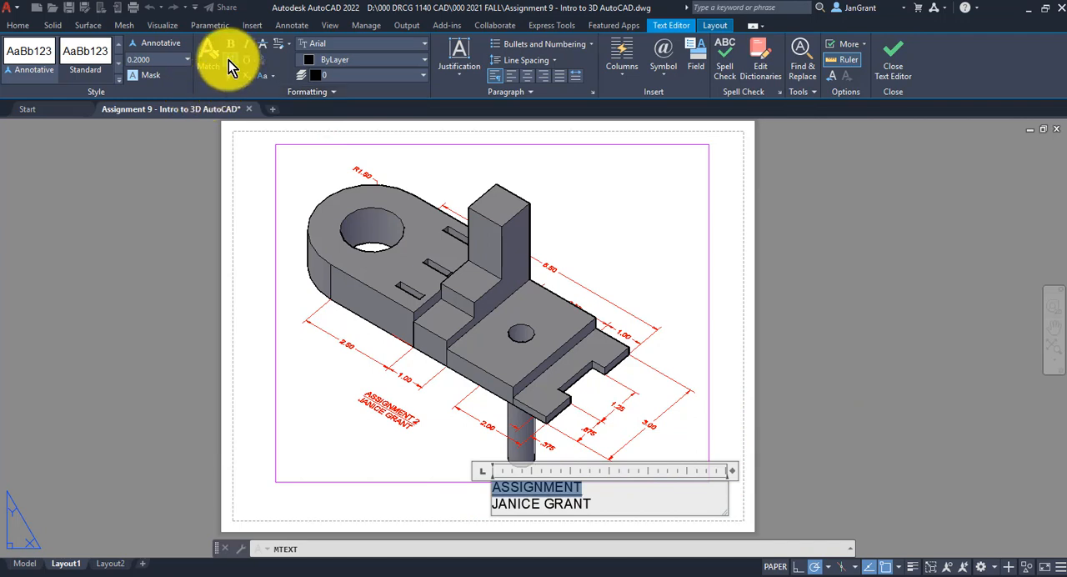
click(730, 350)
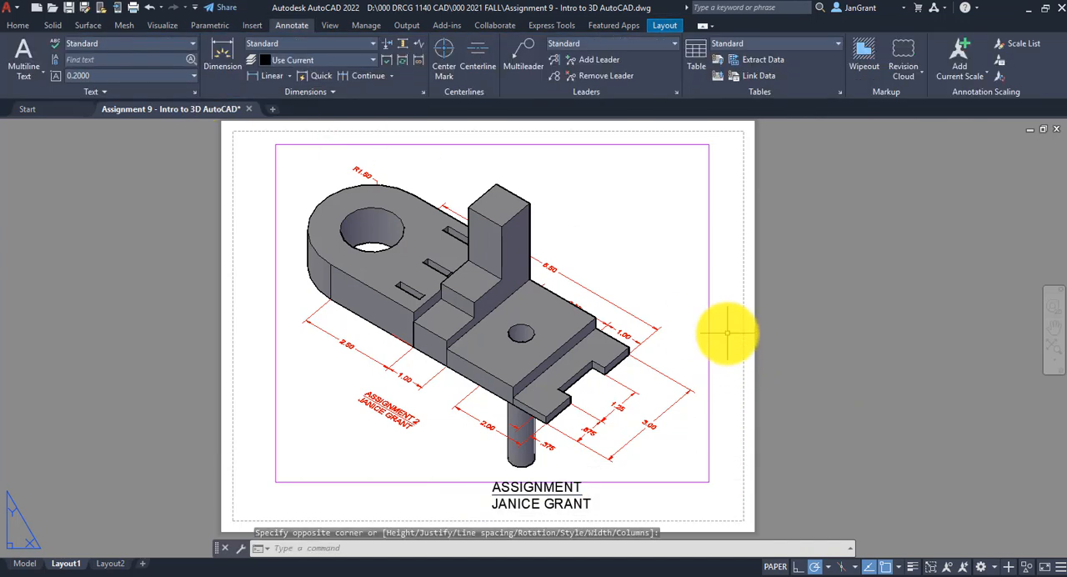
Move the Layout1 viewport slightly upward, away from the title text below it
click(708, 369)
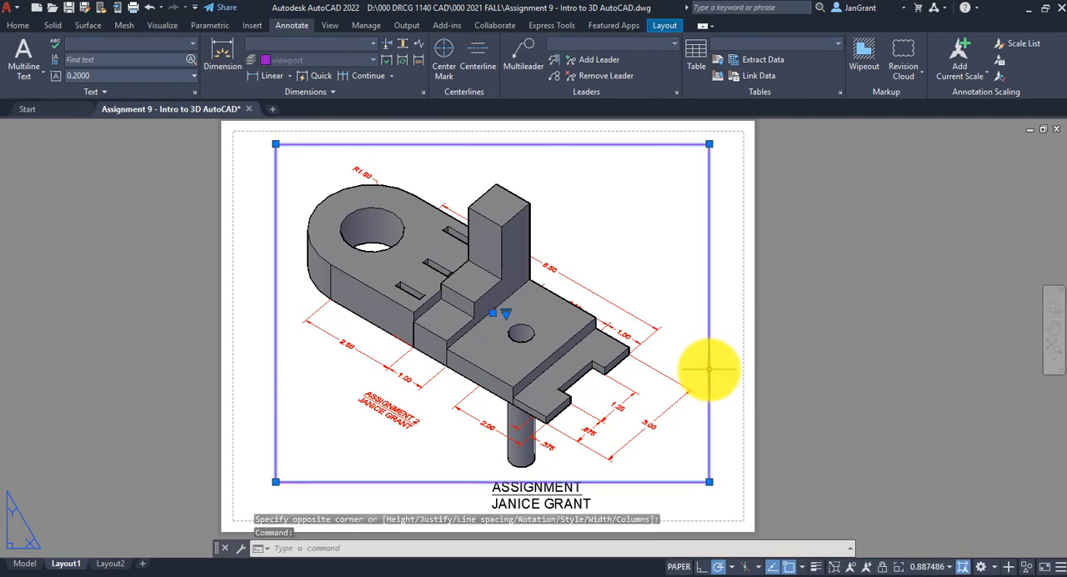
key(Escape)
key(Escape)
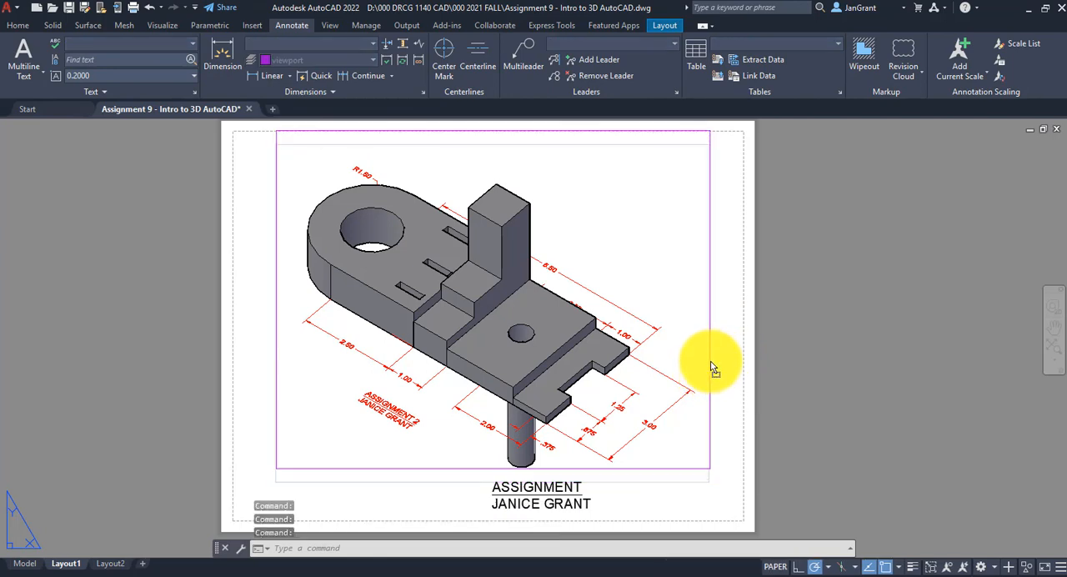
drag(711, 361, 713, 366)
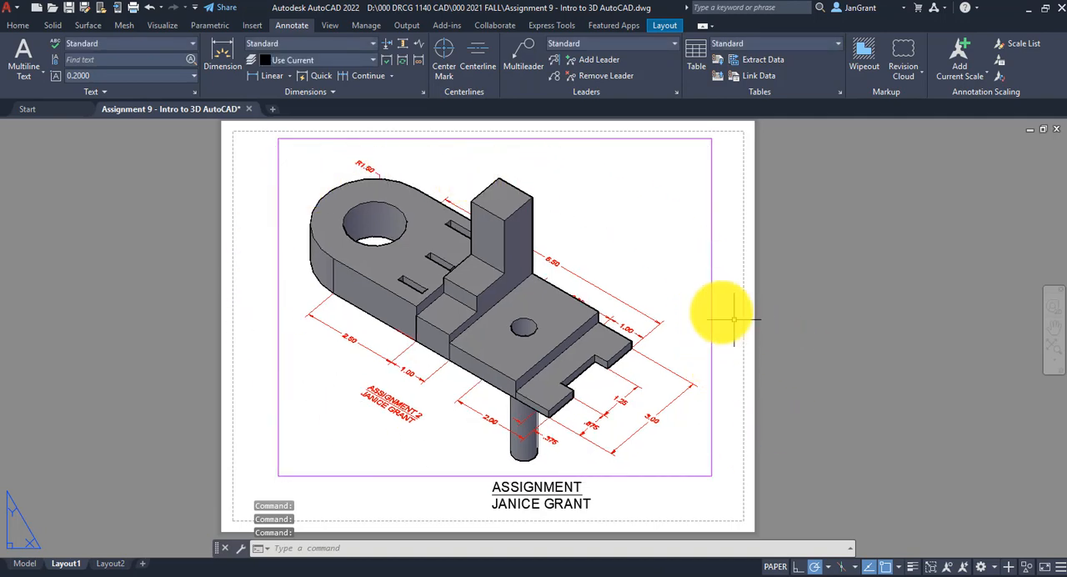
Move the viewport partly off the sheet and back, placing it slightly further right above the title text
click(713, 315)
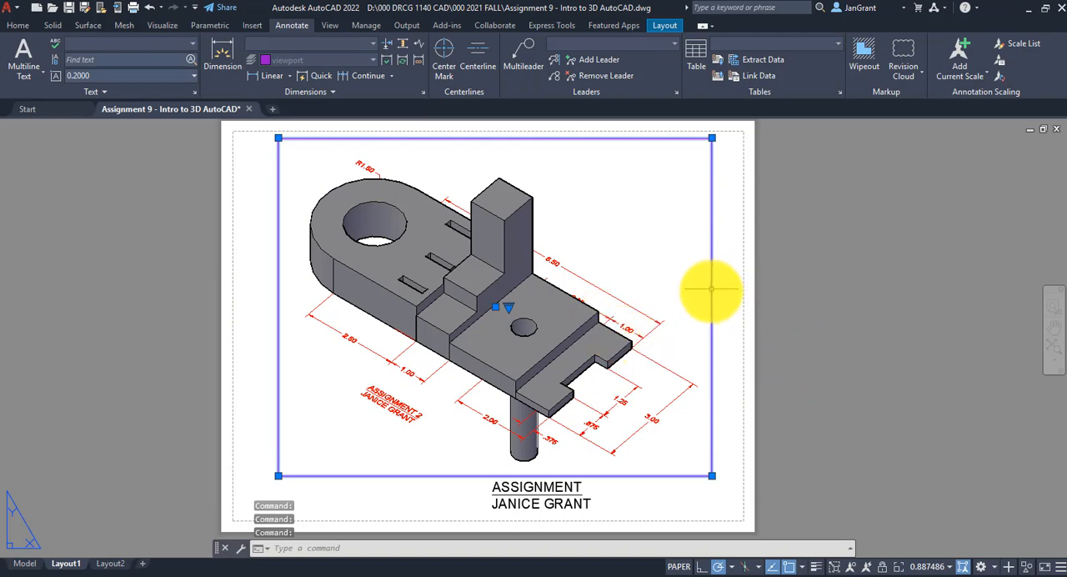
key(Escape)
drag(710, 291, 995, 284)
click(995, 275)
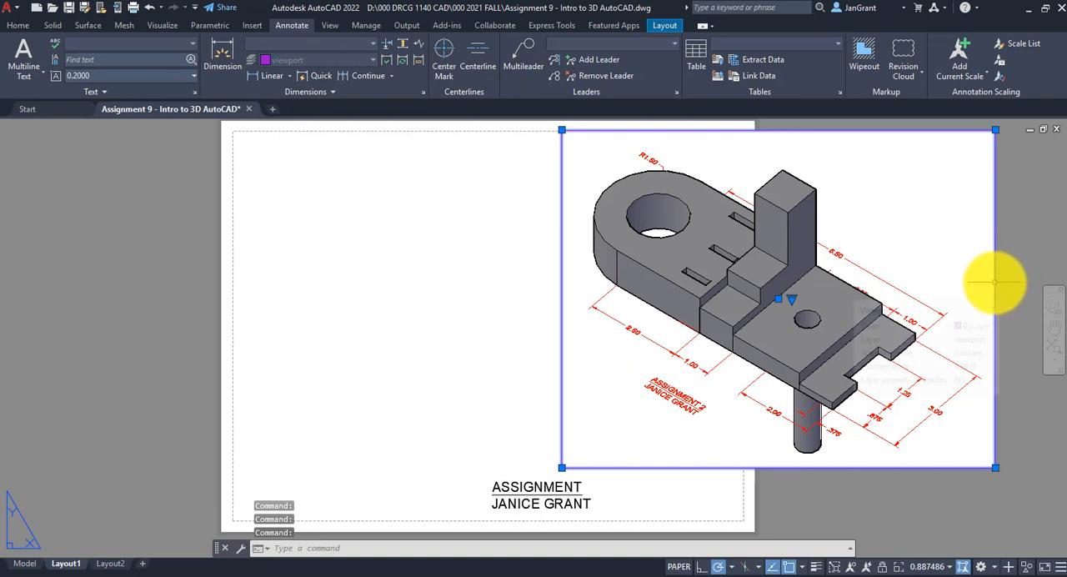
drag(995, 283, 722, 276)
click(708, 275)
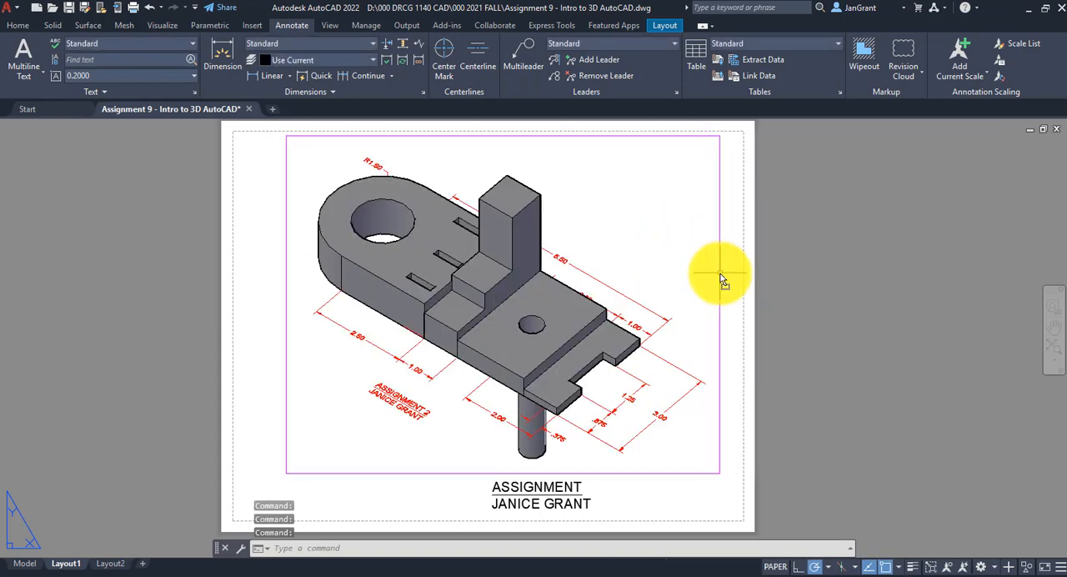
key(Escape)
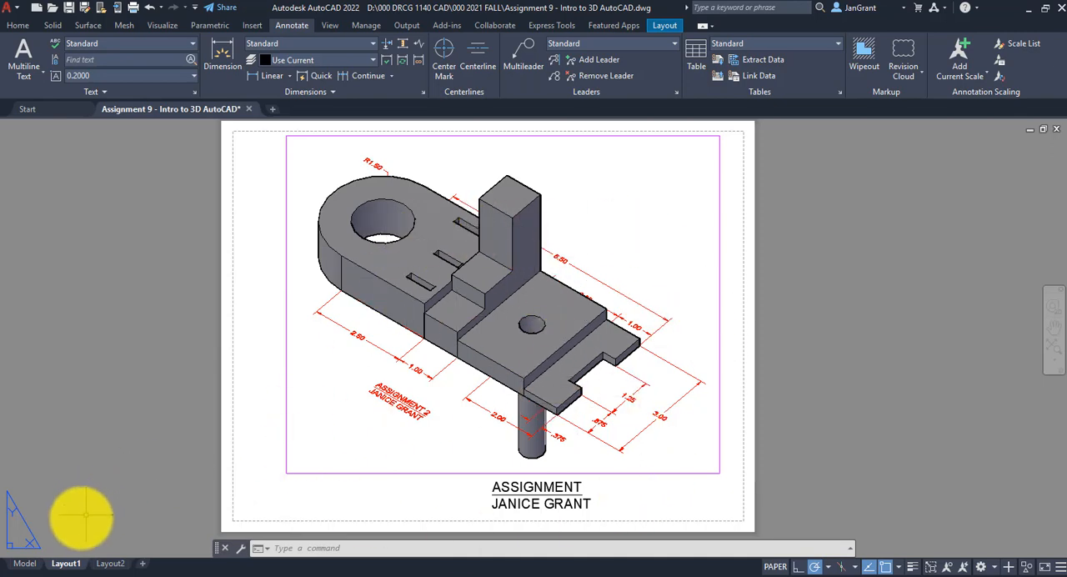
Look over the primitive solids and the dimensioned Assignment 2 part in model space, and return to Layout1
click(30, 564)
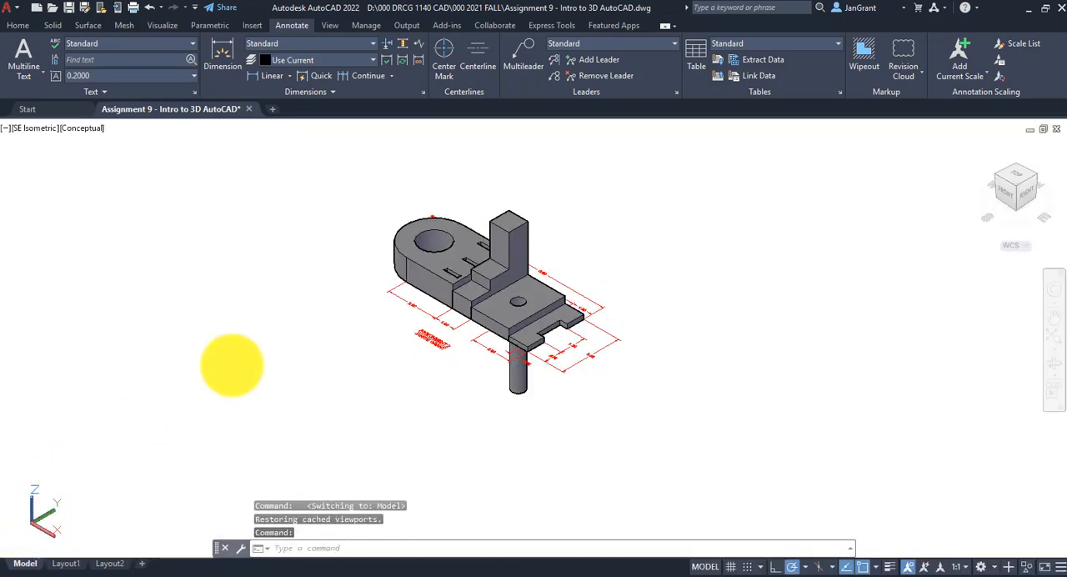
middle_click(232, 365)
middle_click(232, 365)
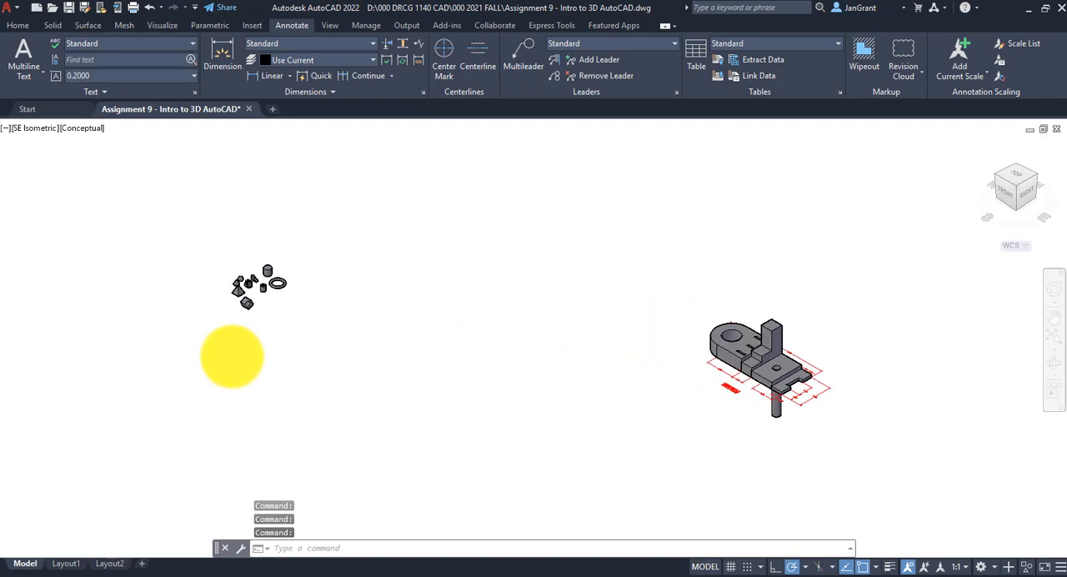
scroll(250, 275, up, 10)
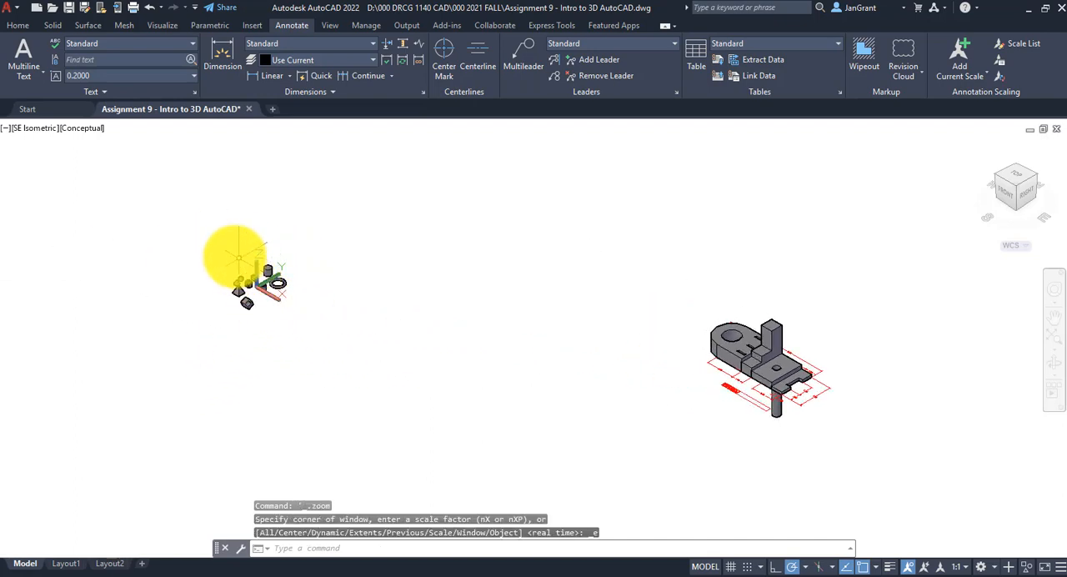
scroll(575, 380, down, 5)
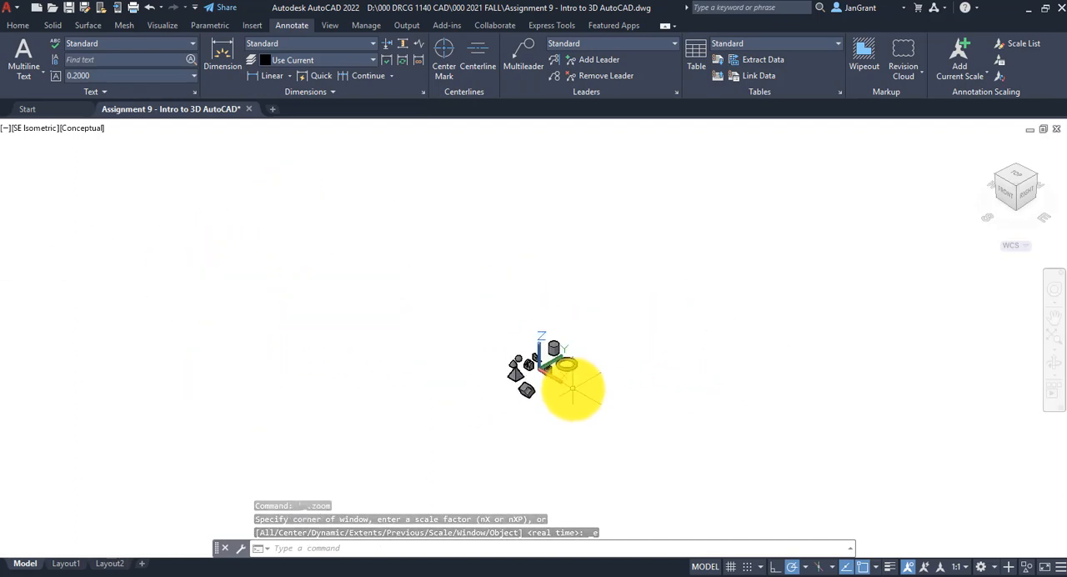
middle_drag(607, 386, 450, 354)
scroll(450, 354, up, 3)
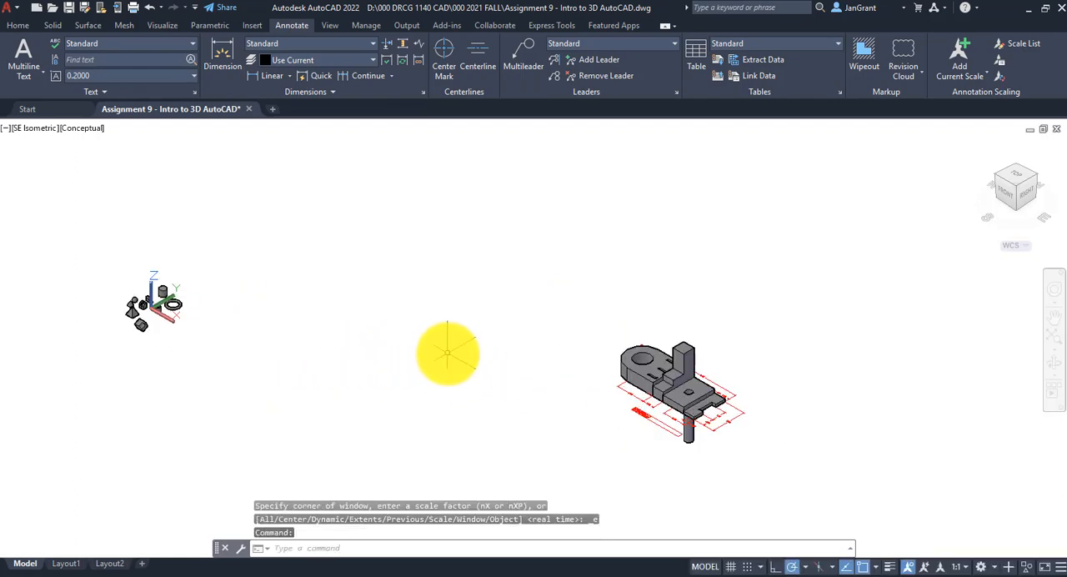
click(81, 564)
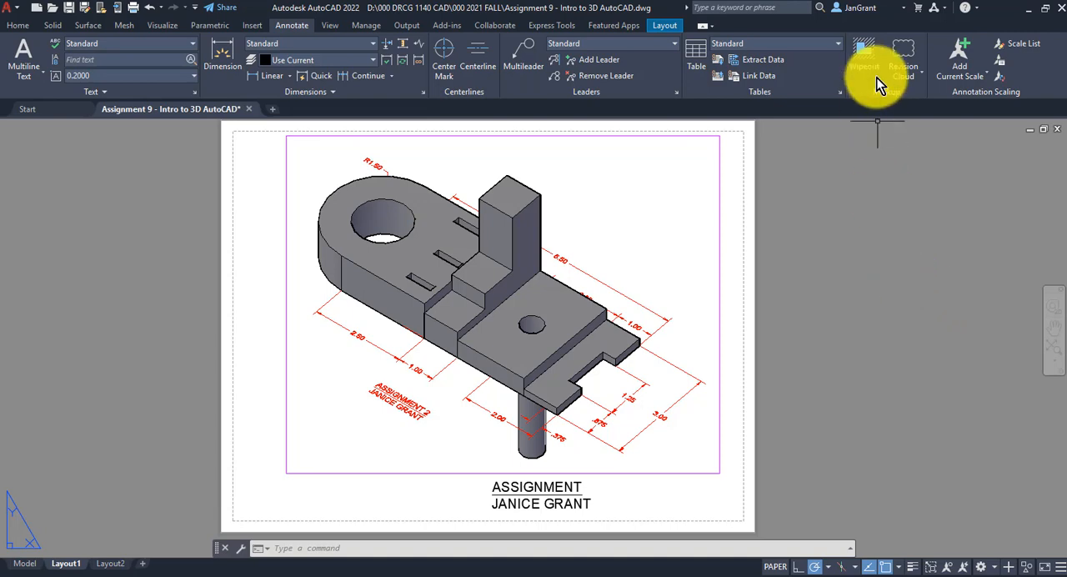
Set Layout1's plotter to AutoCAD PDF (High Quality Print).pc3 with the monochrome.ctb plot style table, and apply the settings to the layout
click(19, 25)
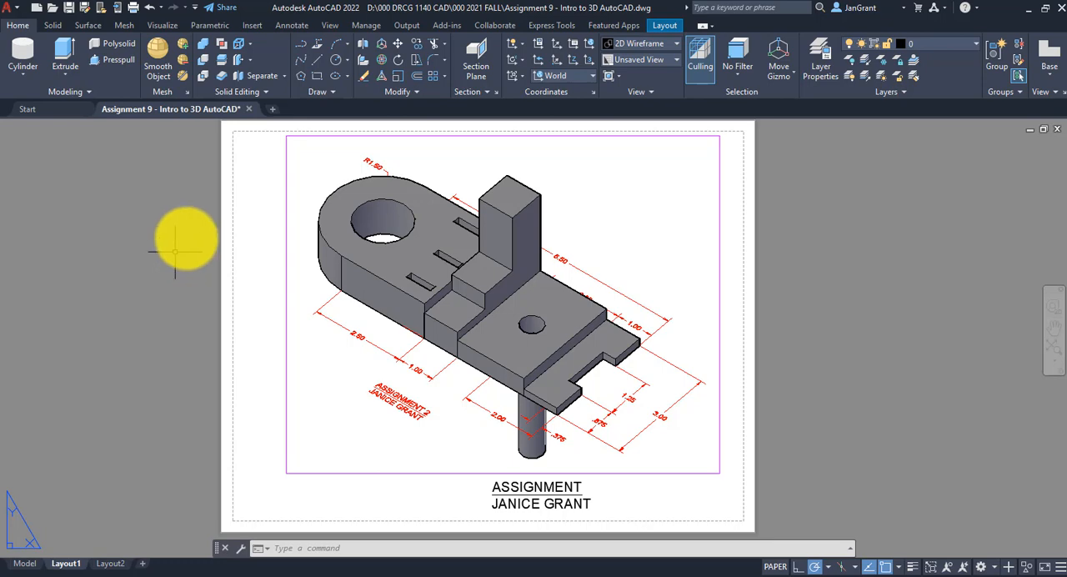
click(135, 7)
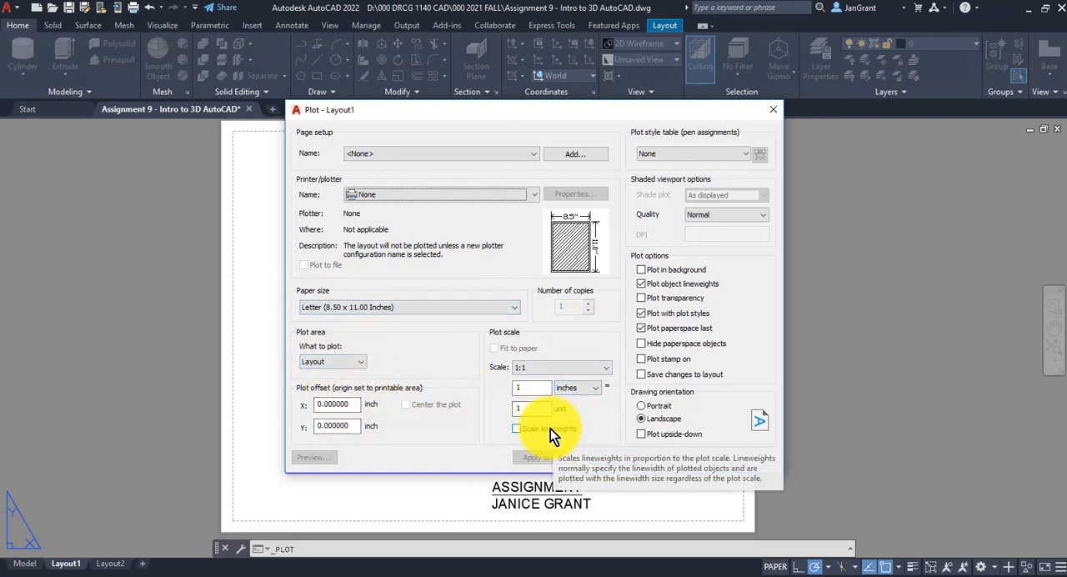
click(534, 193)
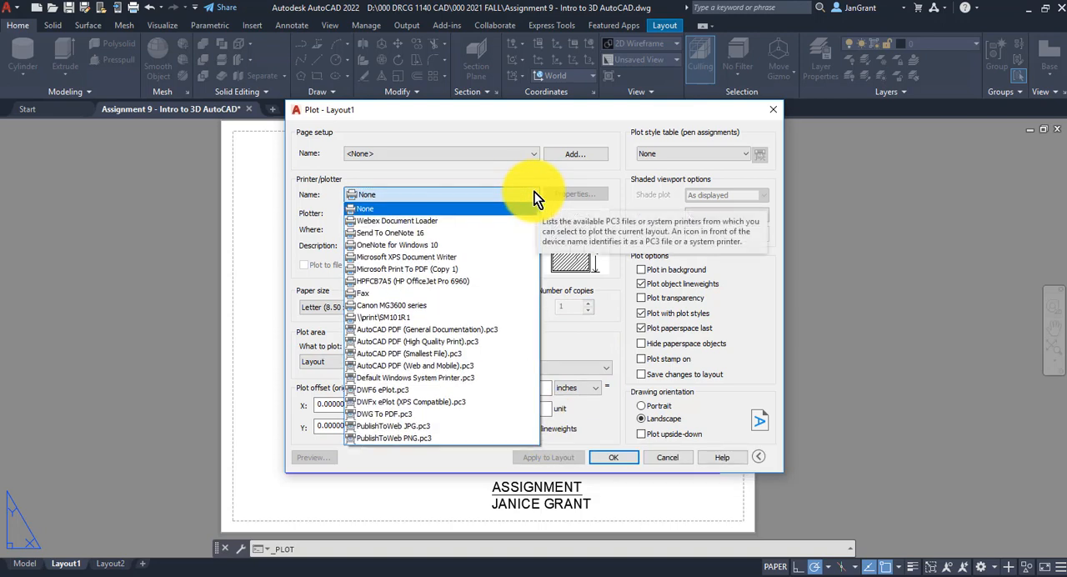
click(487, 343)
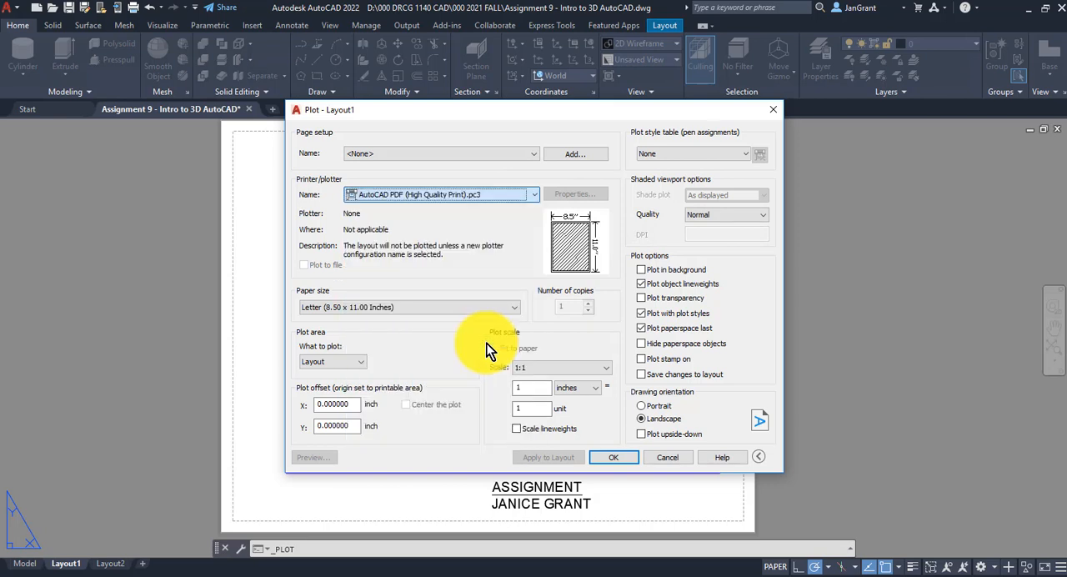
click(745, 150)
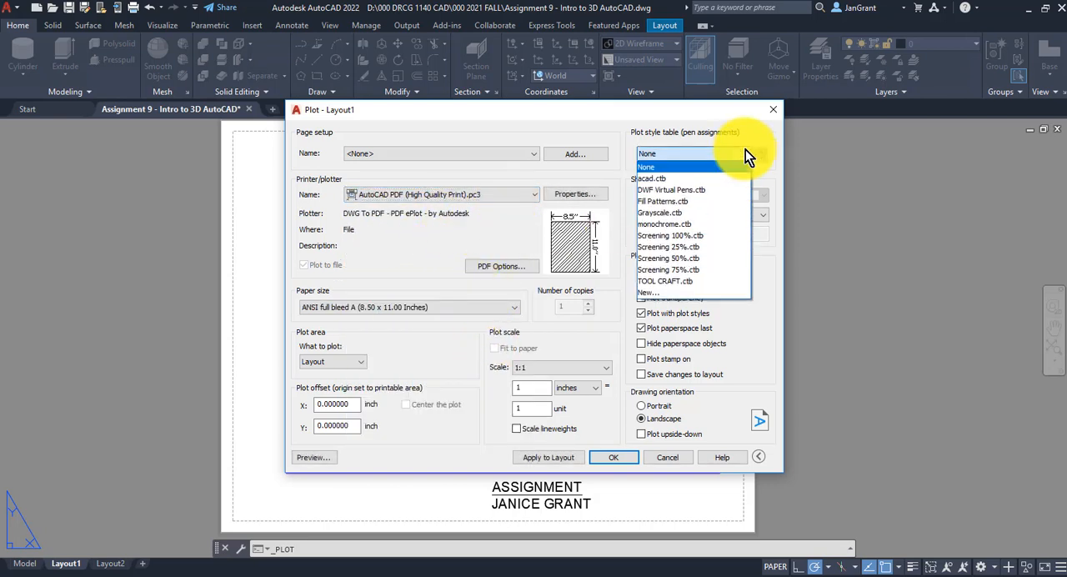
click(715, 227)
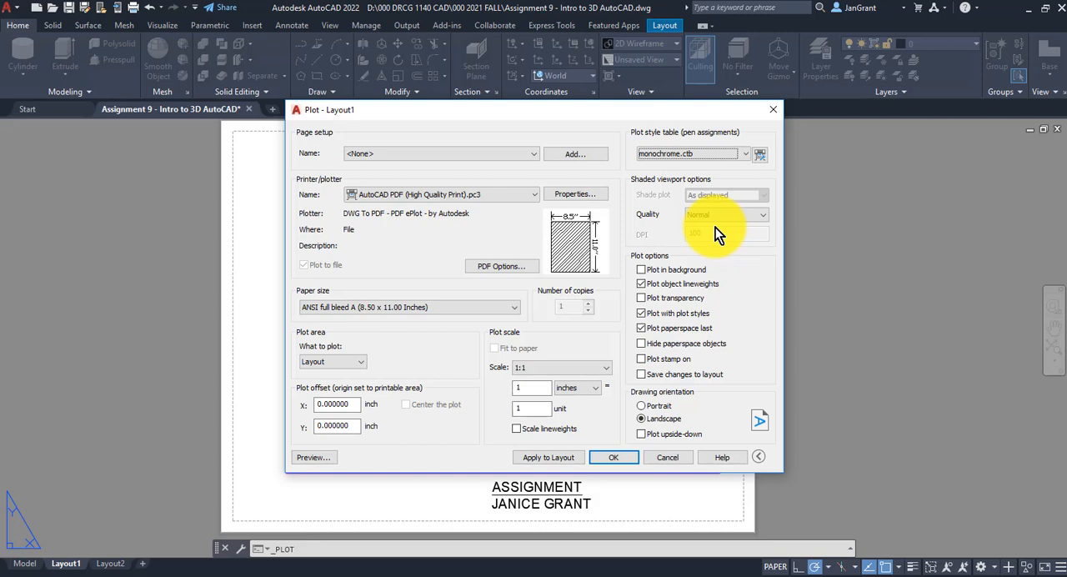
click(553, 459)
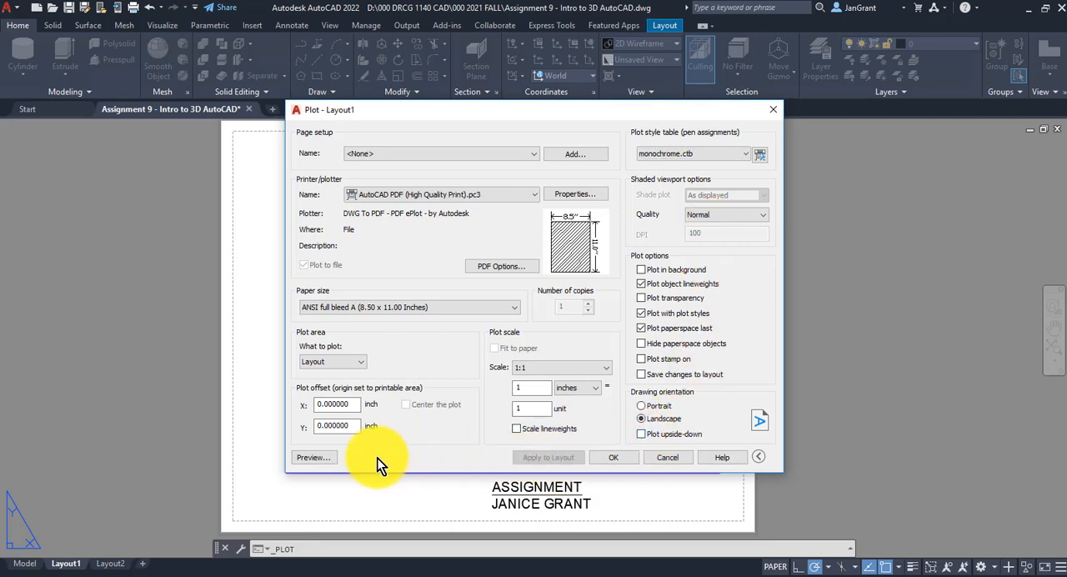
Preview the Layout1 plot, inspect the sheet, and start plotting from the preview
click(321, 459)
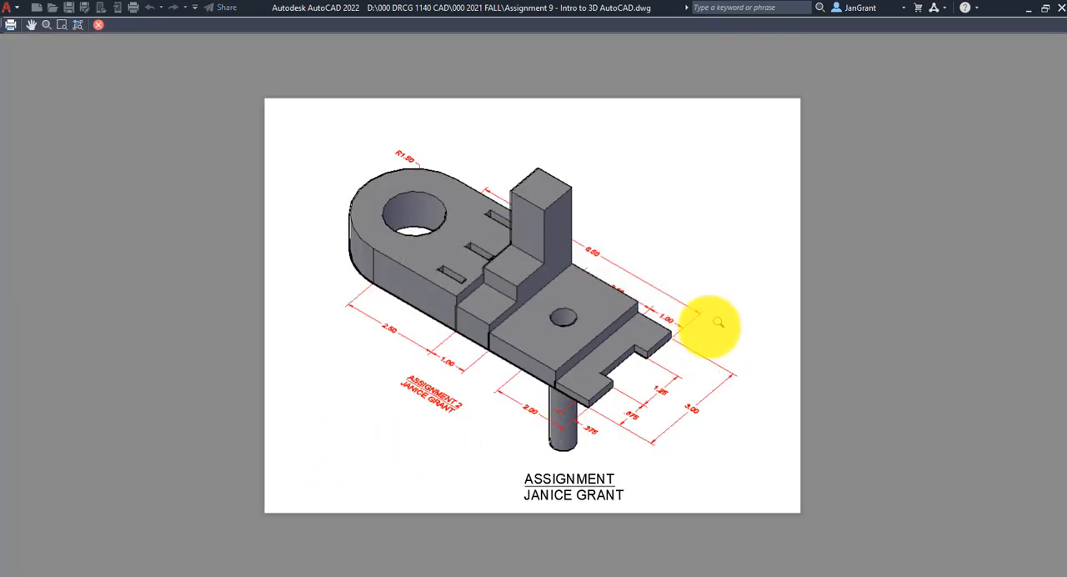
scroll(582, 318, up, 4)
scroll(582, 317, down, 4)
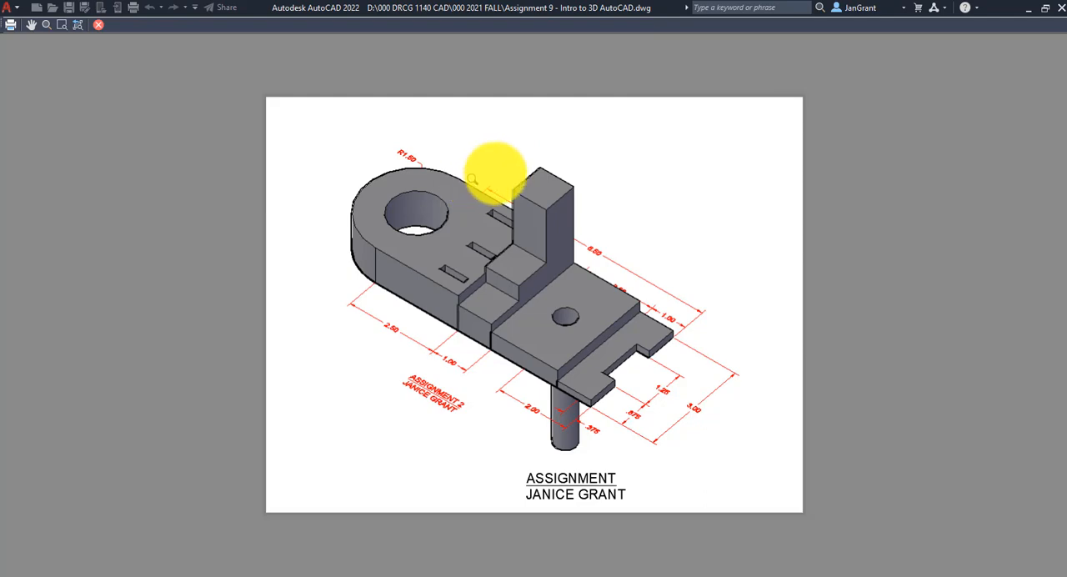
right_click(500, 142)
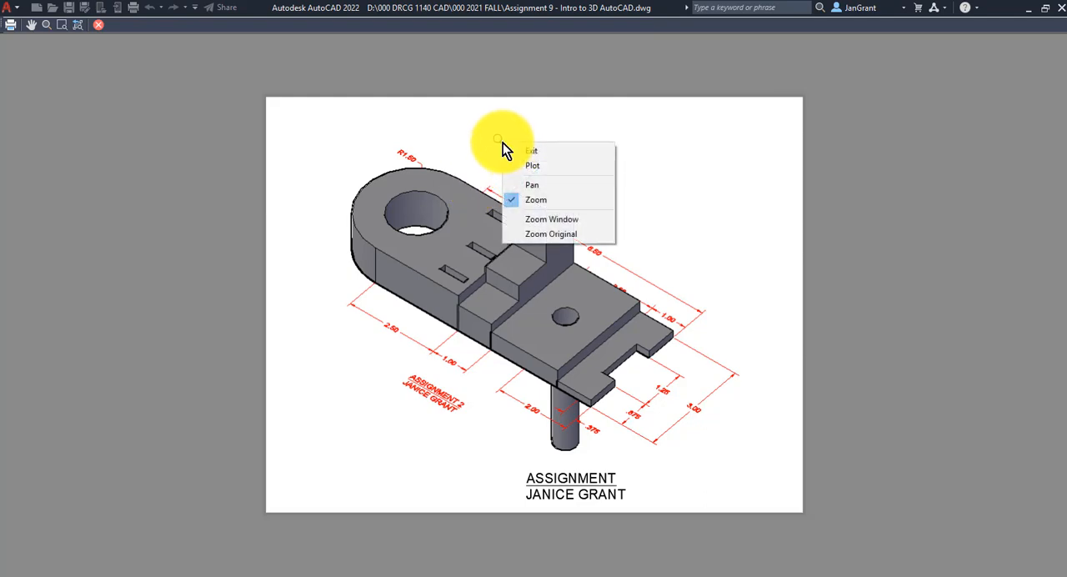
click(543, 167)
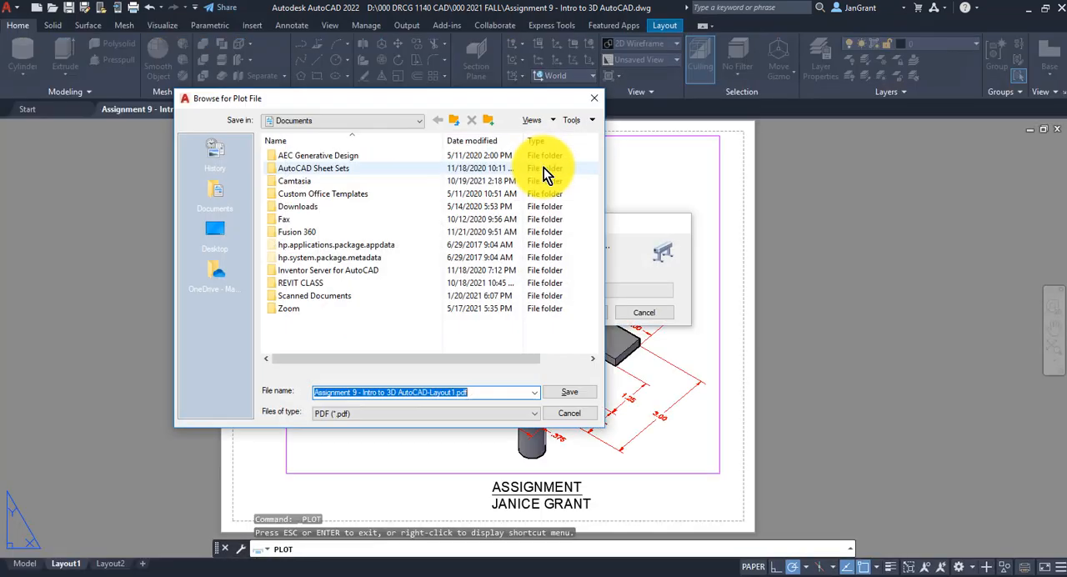
Save the plot as Assignment 9 - Intro to 3D AutoCAD-Layout1.pdf in 000 DRCG 1140 CAD\000 2021 FALL on drive D
click(406, 125)
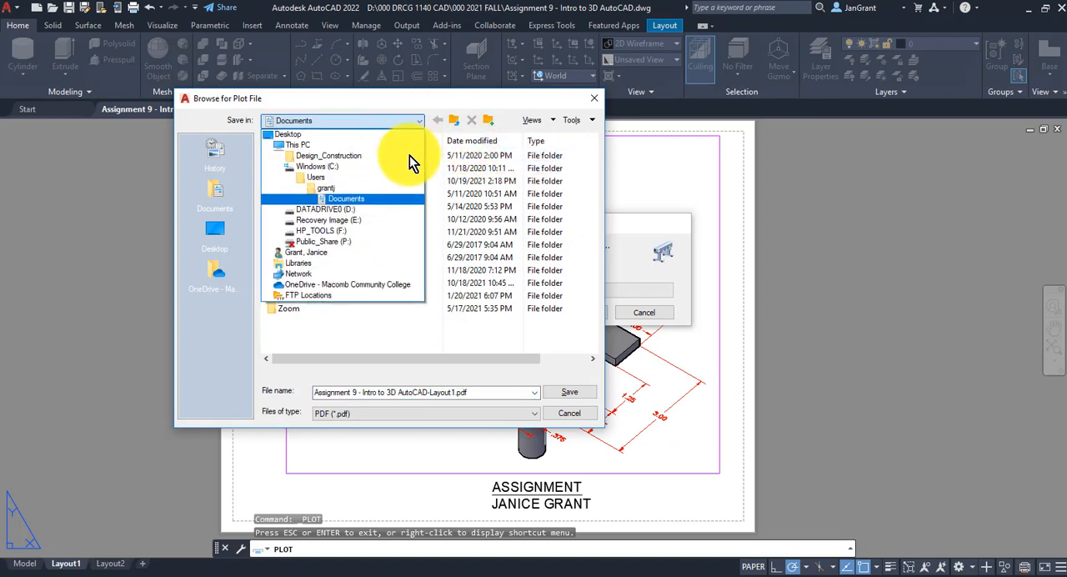
click(378, 209)
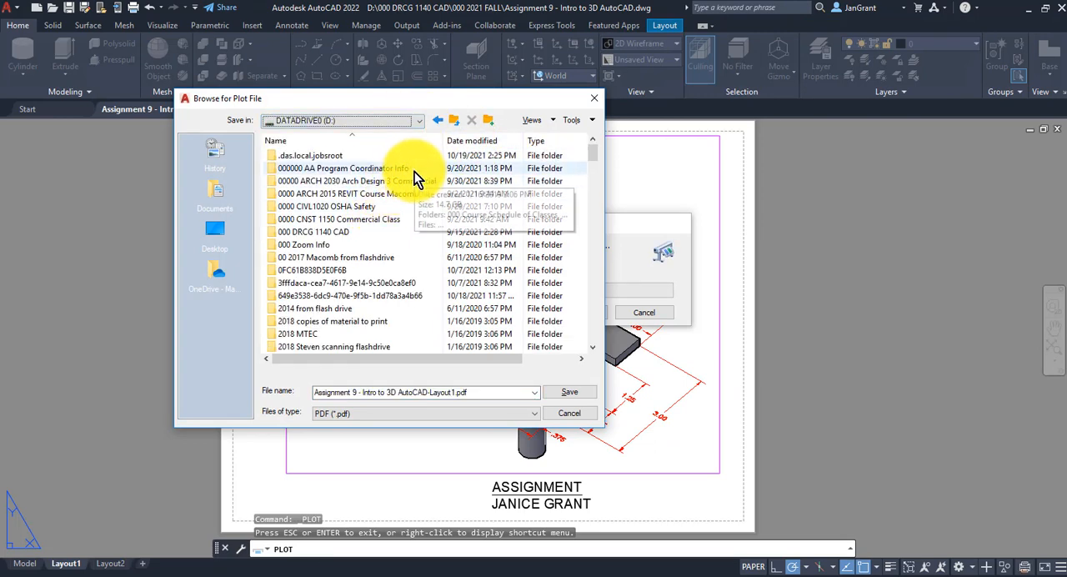
click(361, 231)
double_click(361, 232)
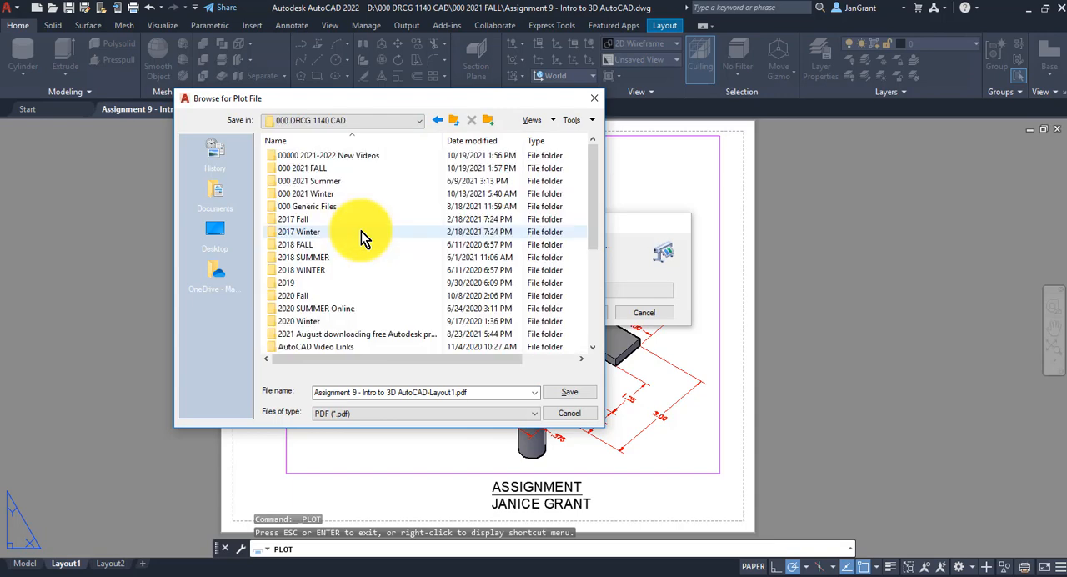
double_click(363, 169)
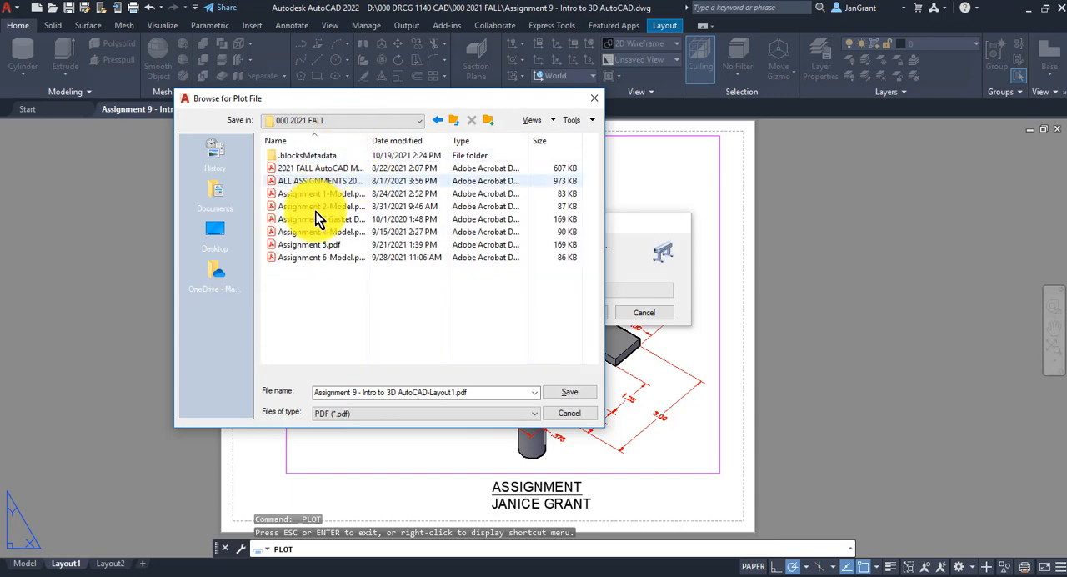
click(585, 395)
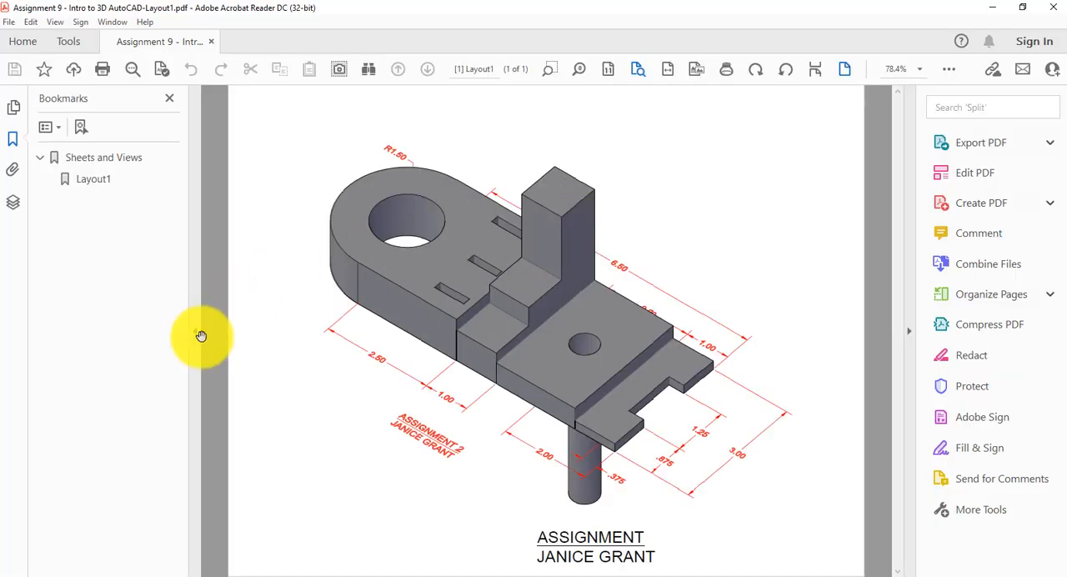
Review the plotted PDF in Acrobat Reader with the bookmarks and tools panes collapsed, and close it
click(196, 331)
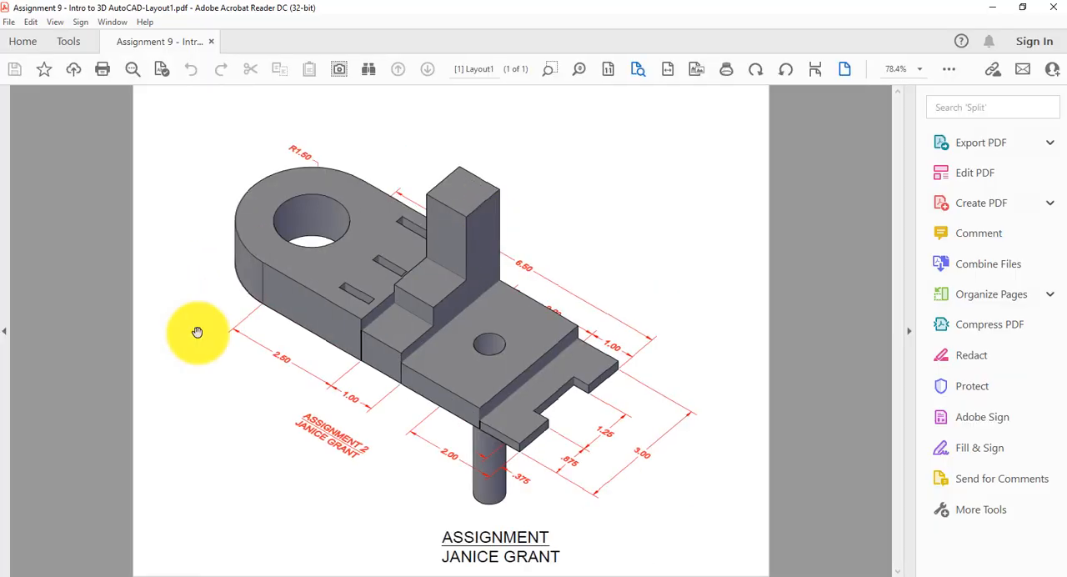
click(914, 331)
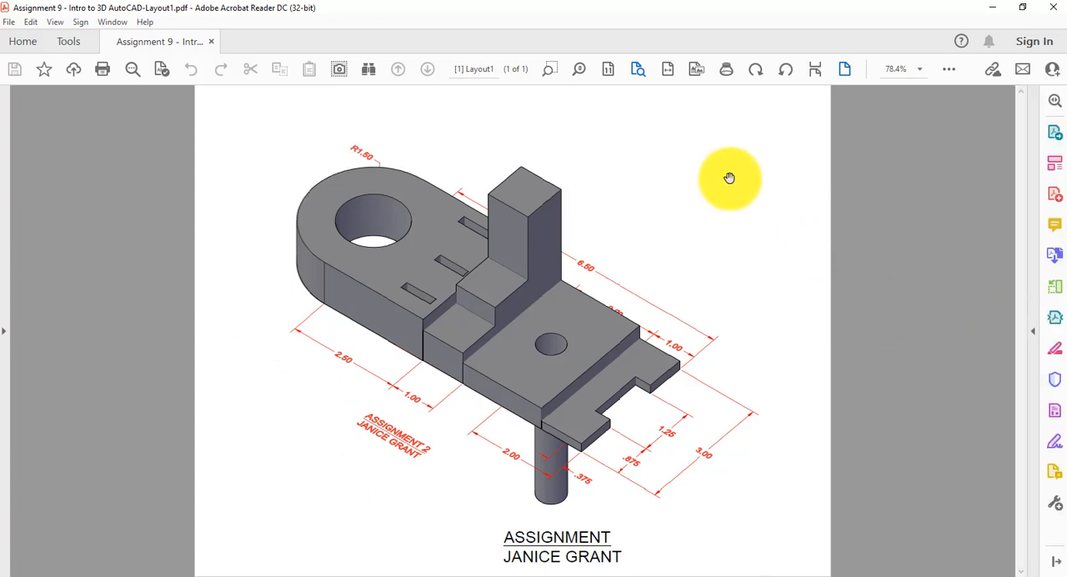
click(1055, 9)
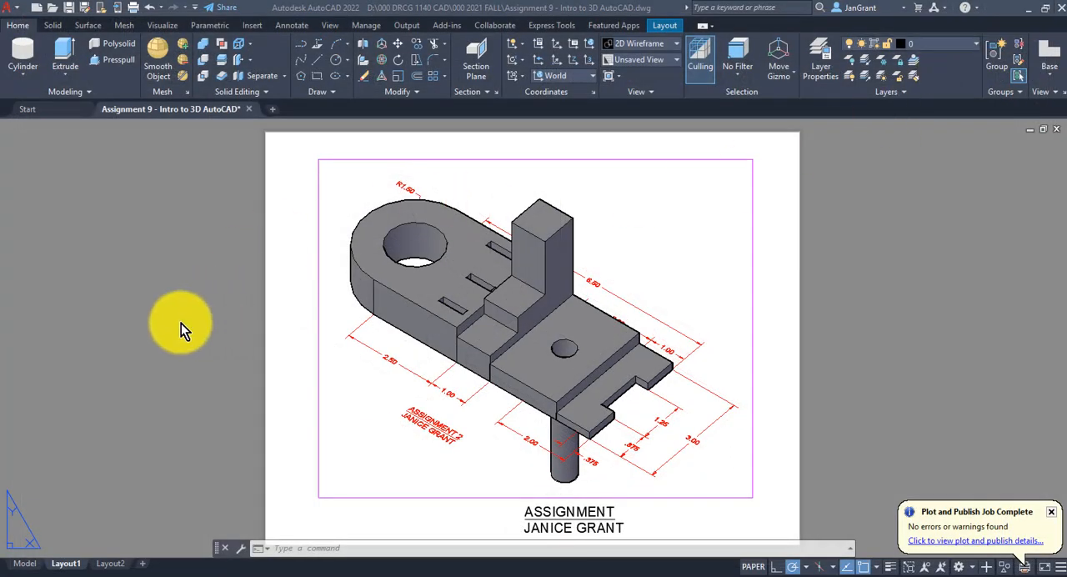
scroll(181, 325, down, 3)
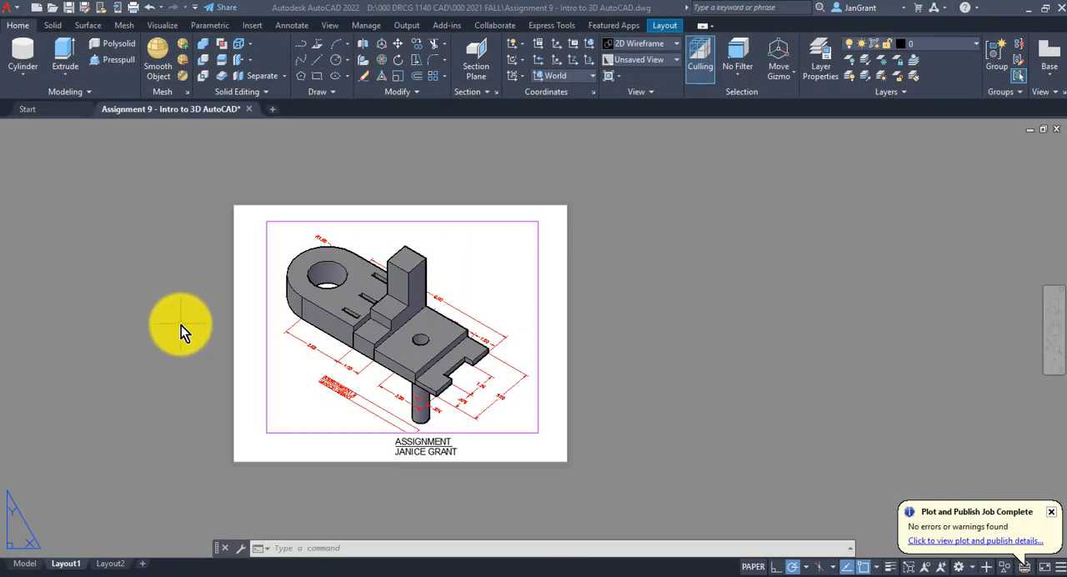
scroll(181, 325, up, 3)
click(181, 325)
middle_drag(209, 321, 208, 308)
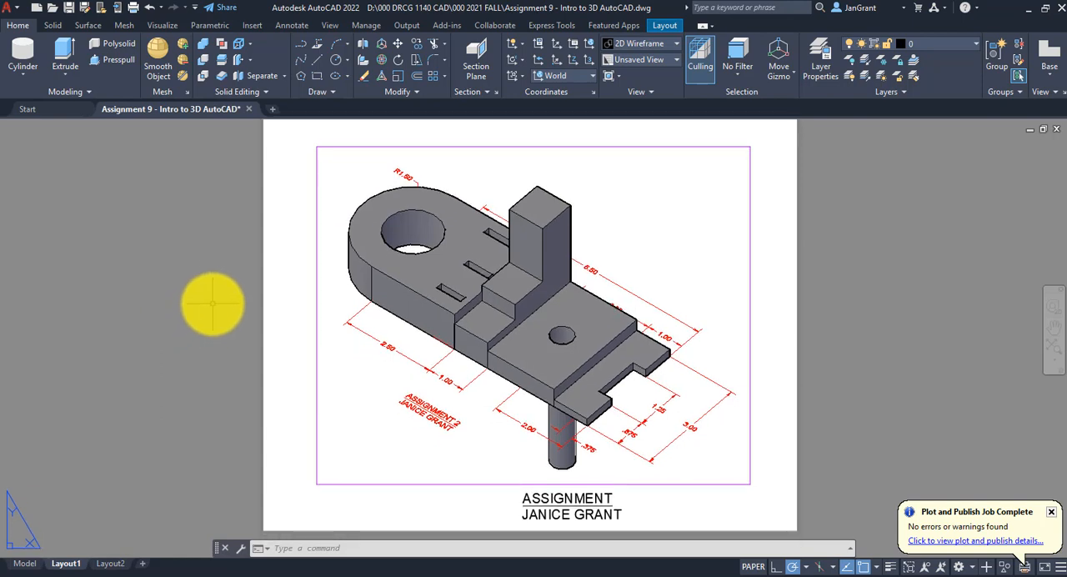